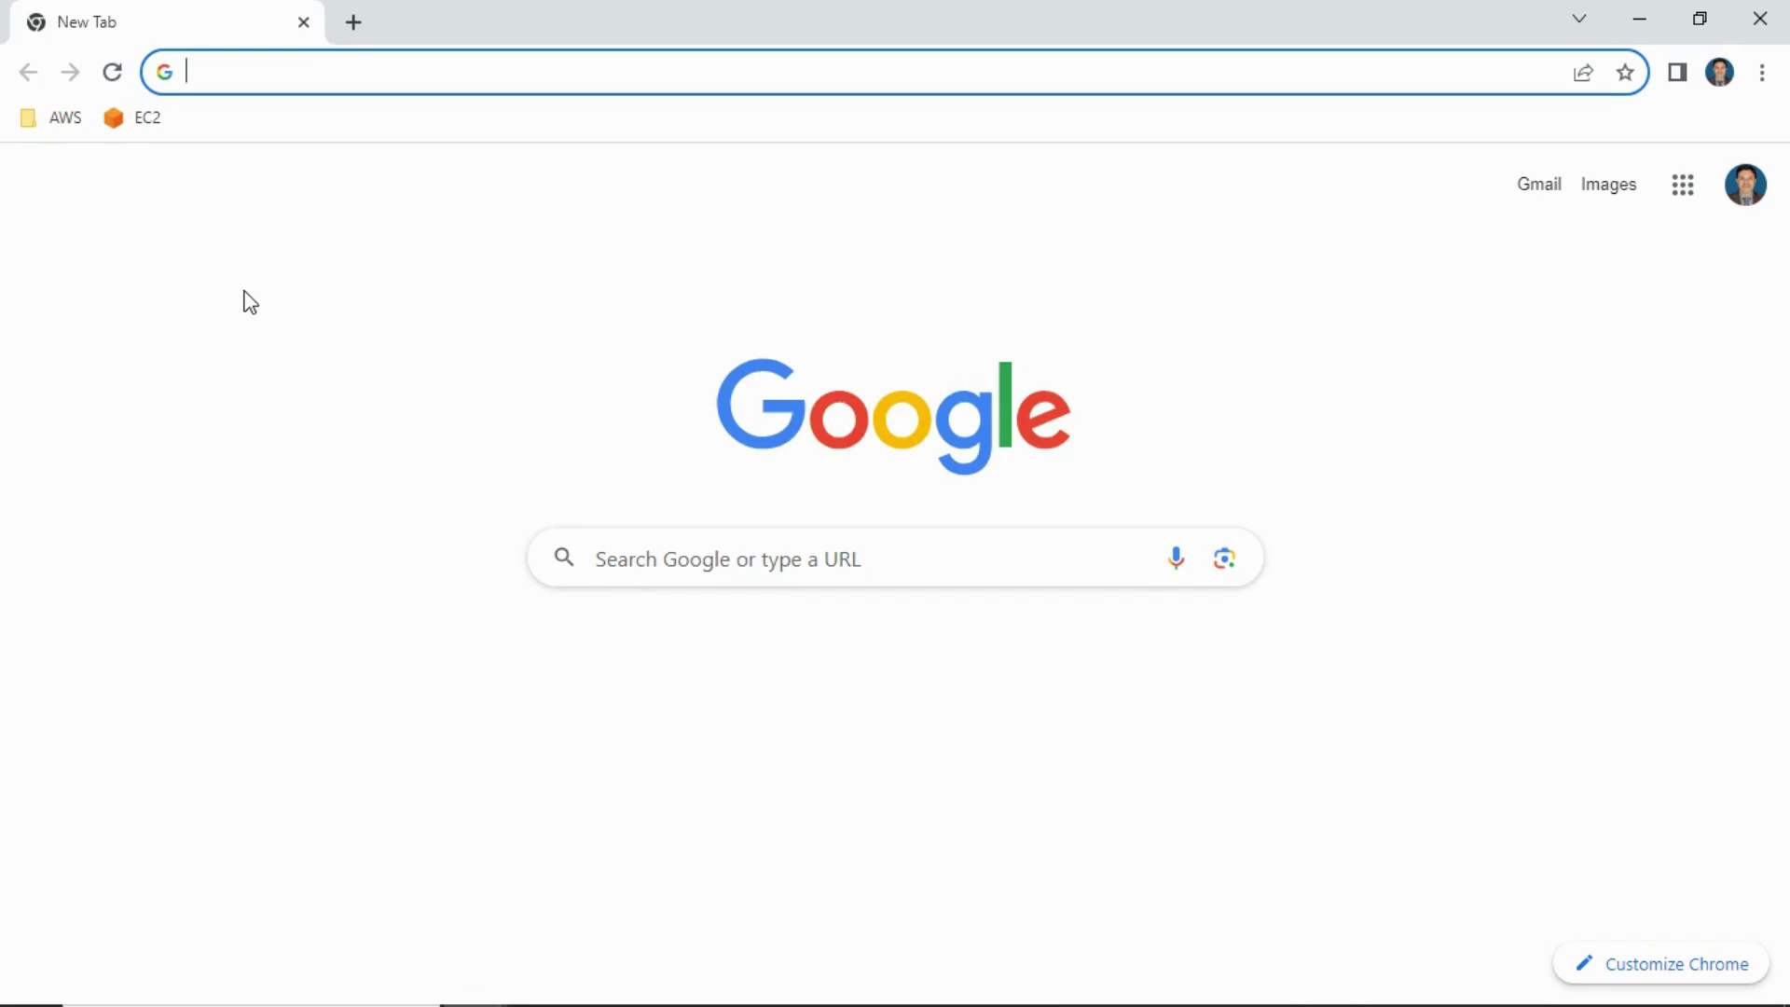
# Step: Search Google for 'install visual studio 2023' and open the Visual Studio downloads page
pyautogui.write('i')
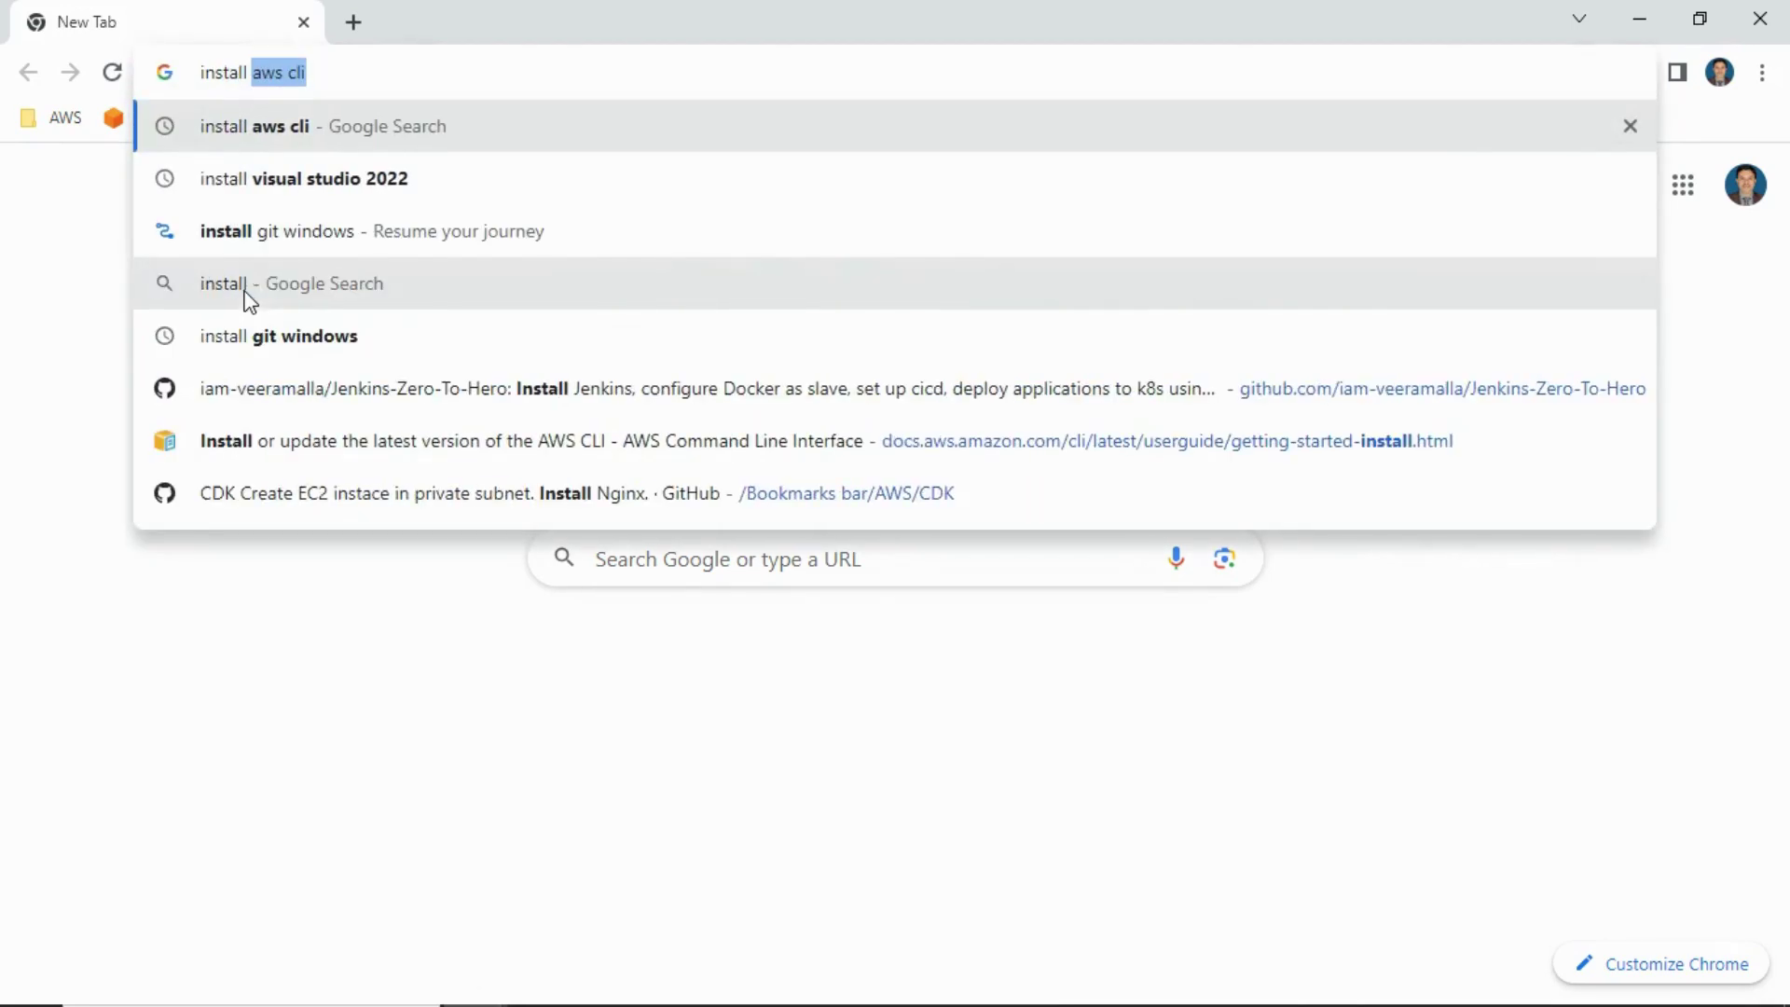
pyautogui.write('nstall visual studio')
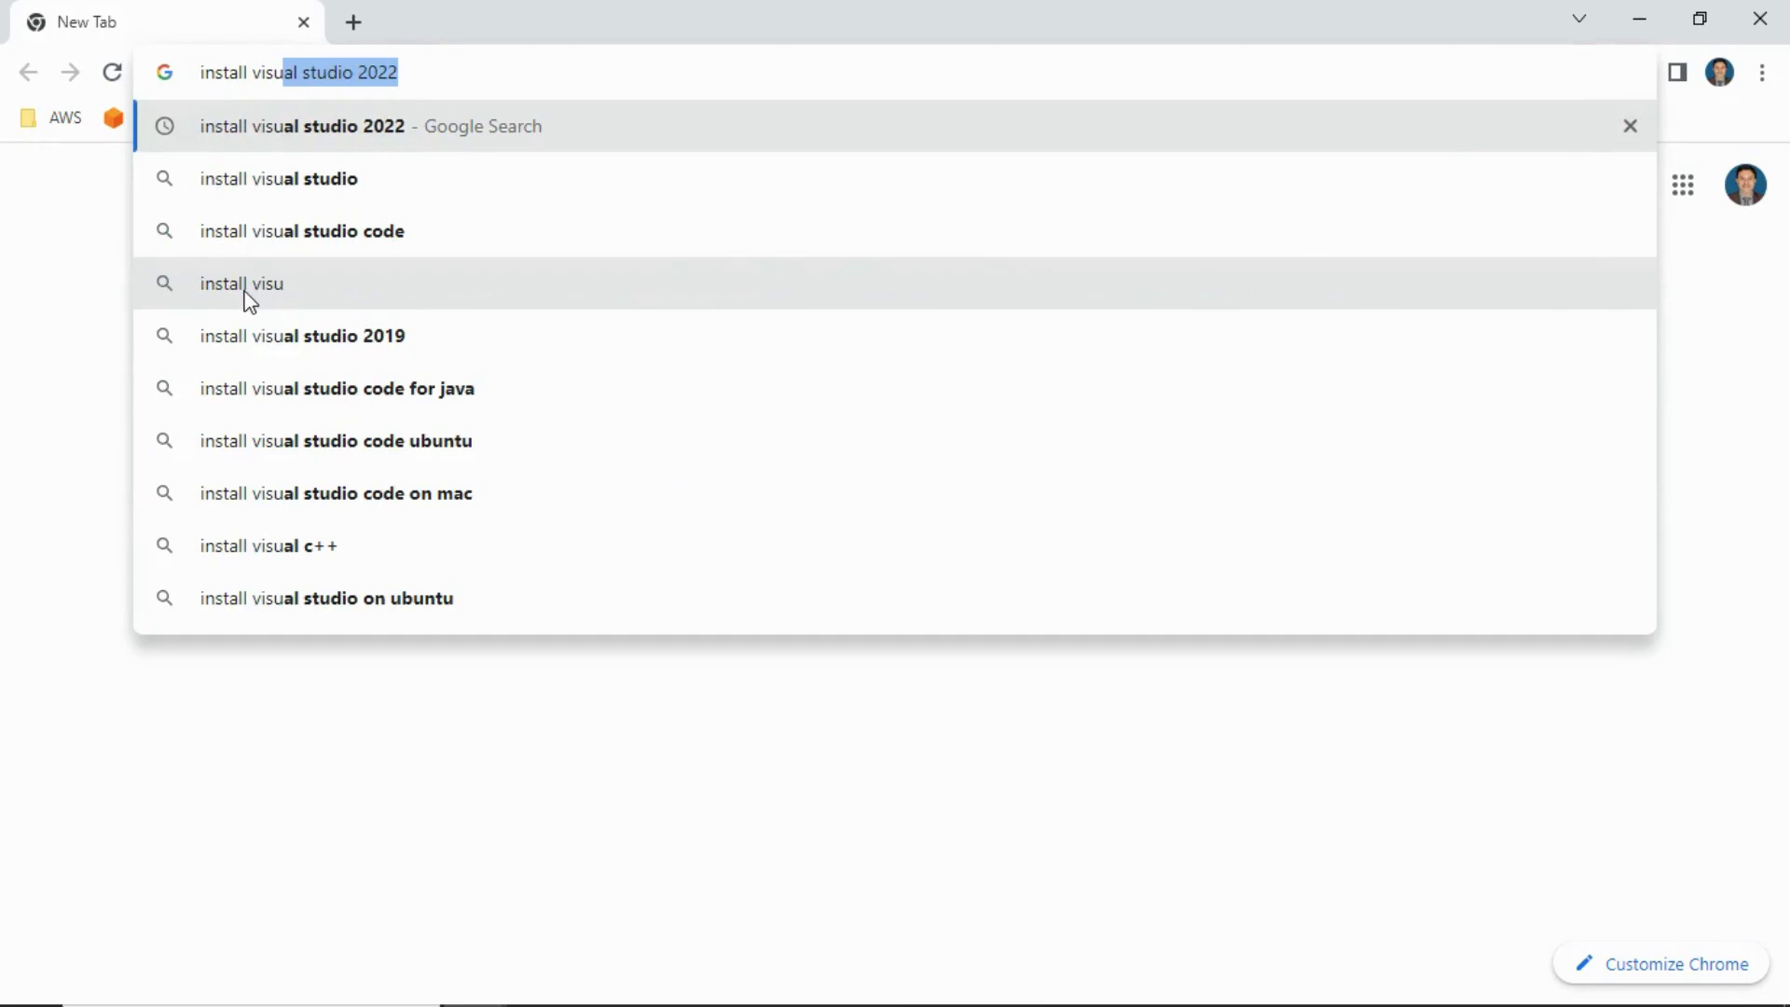
pyautogui.press('Right')
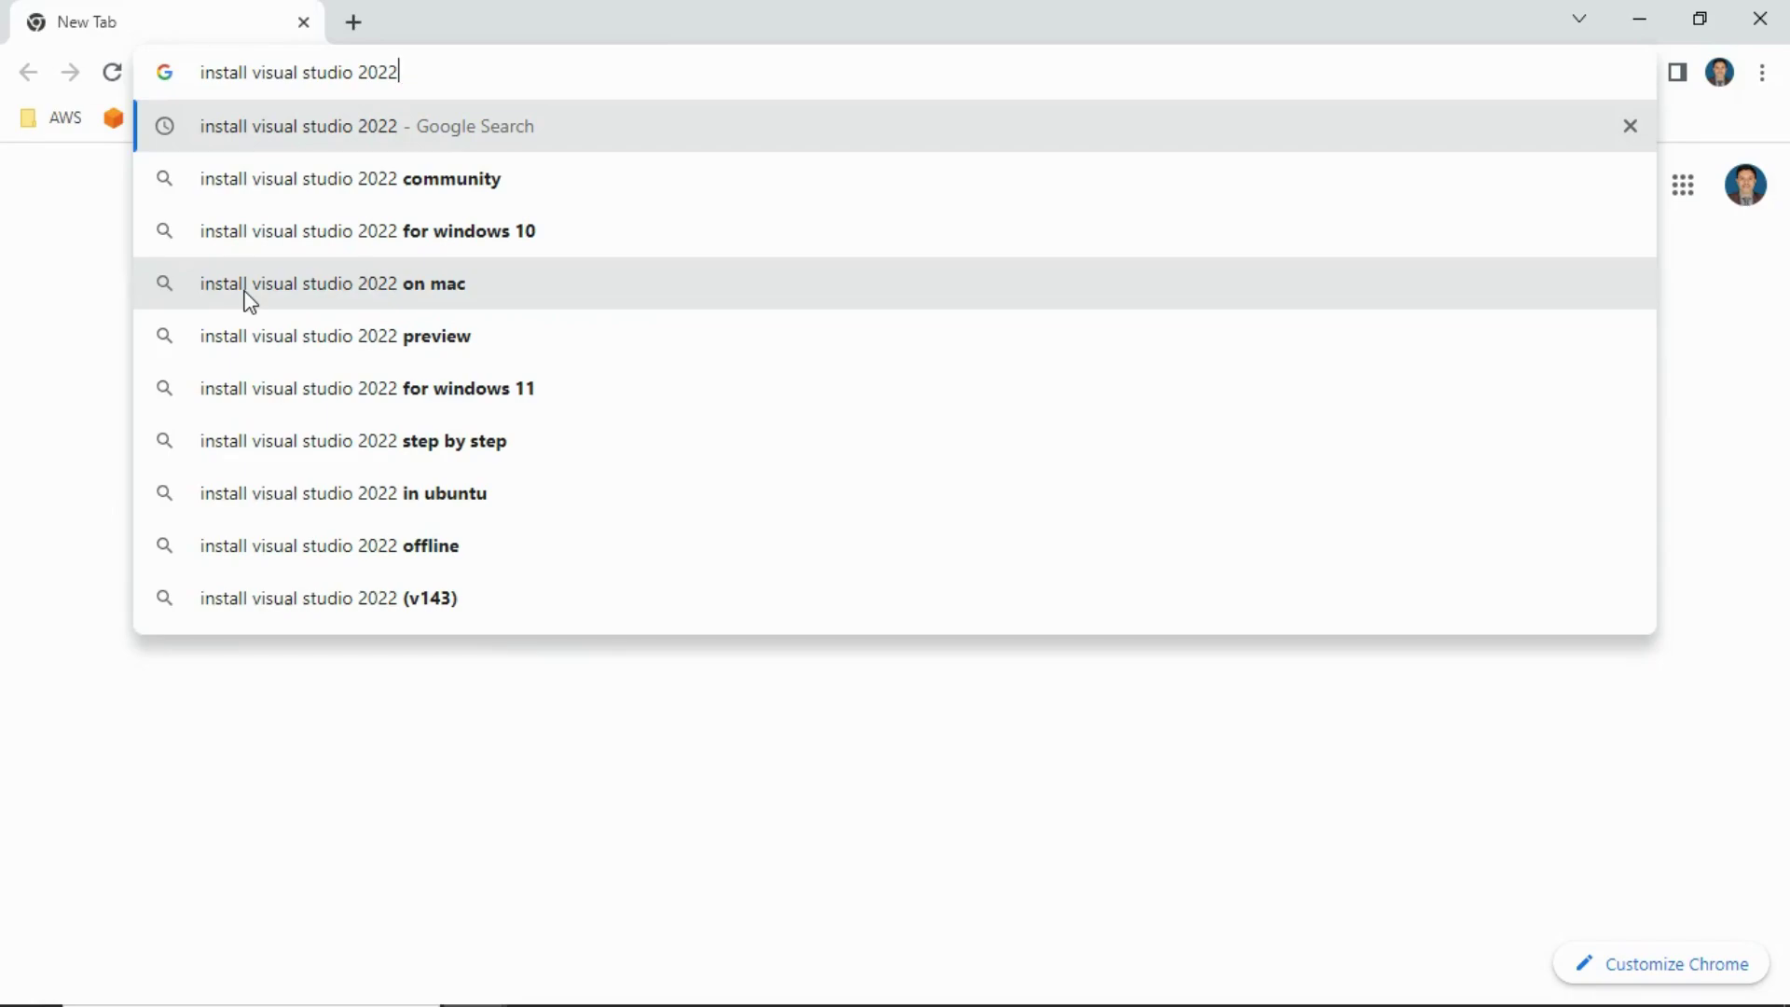
pyautogui.press('BackSpace')
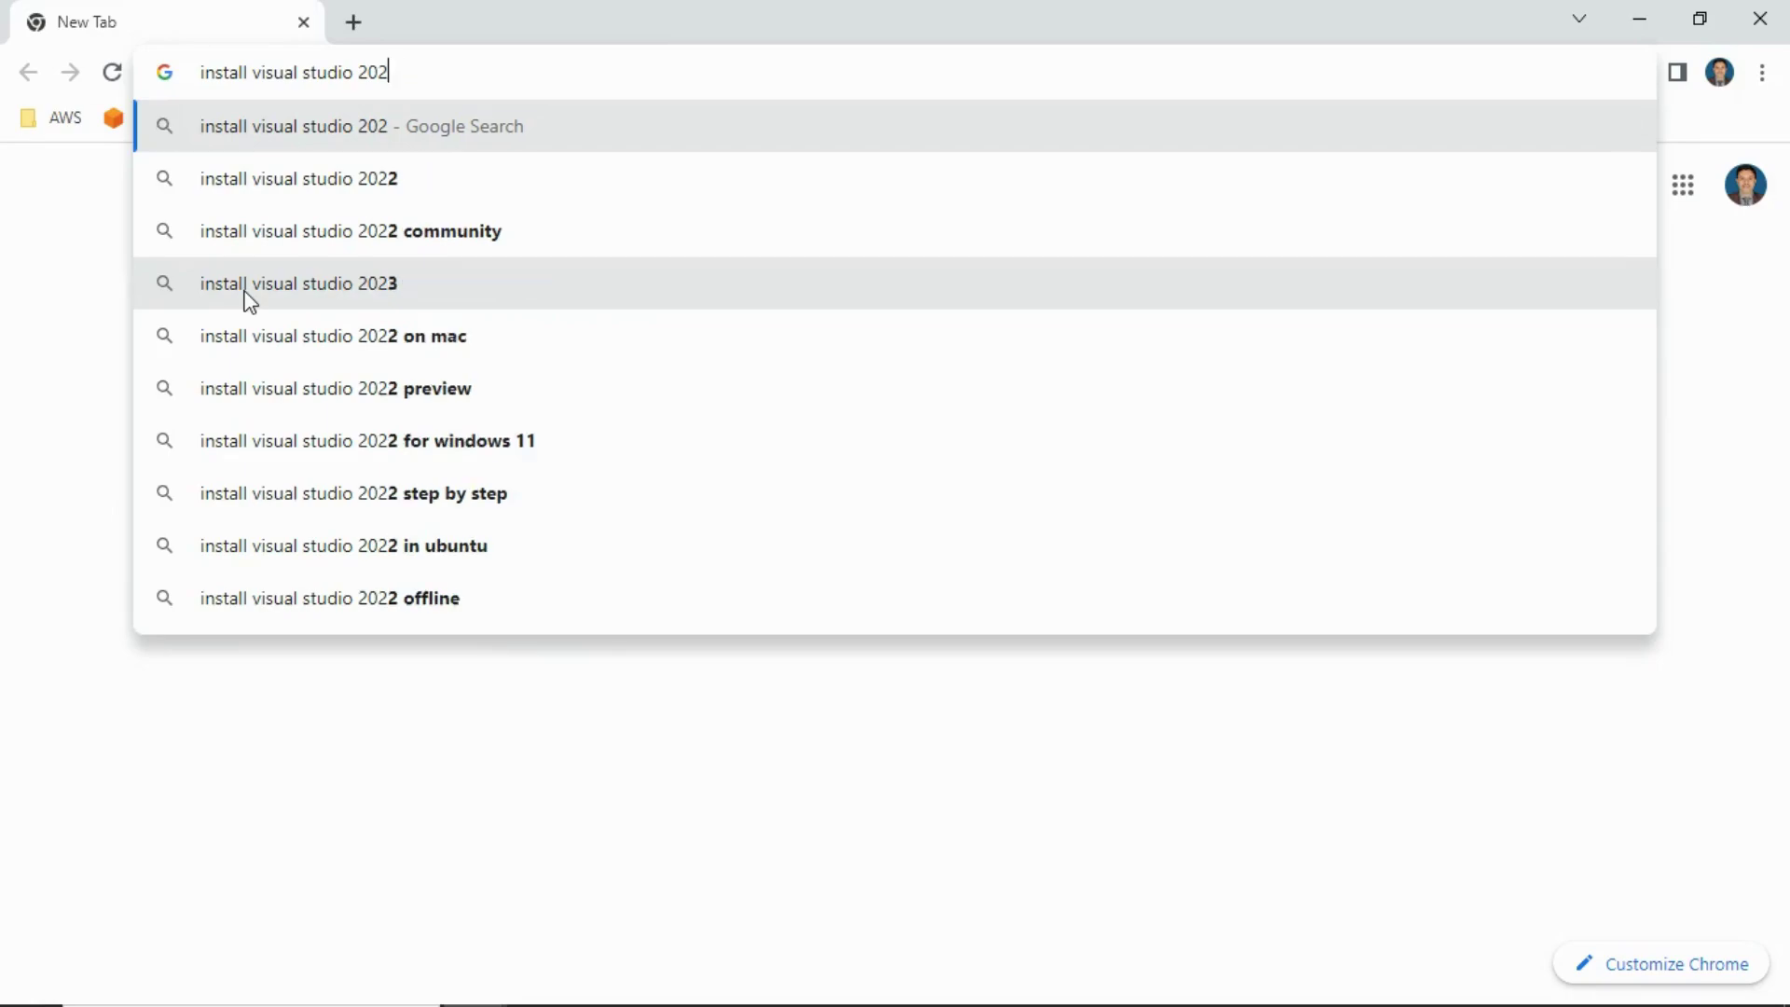
pyautogui.write('3')
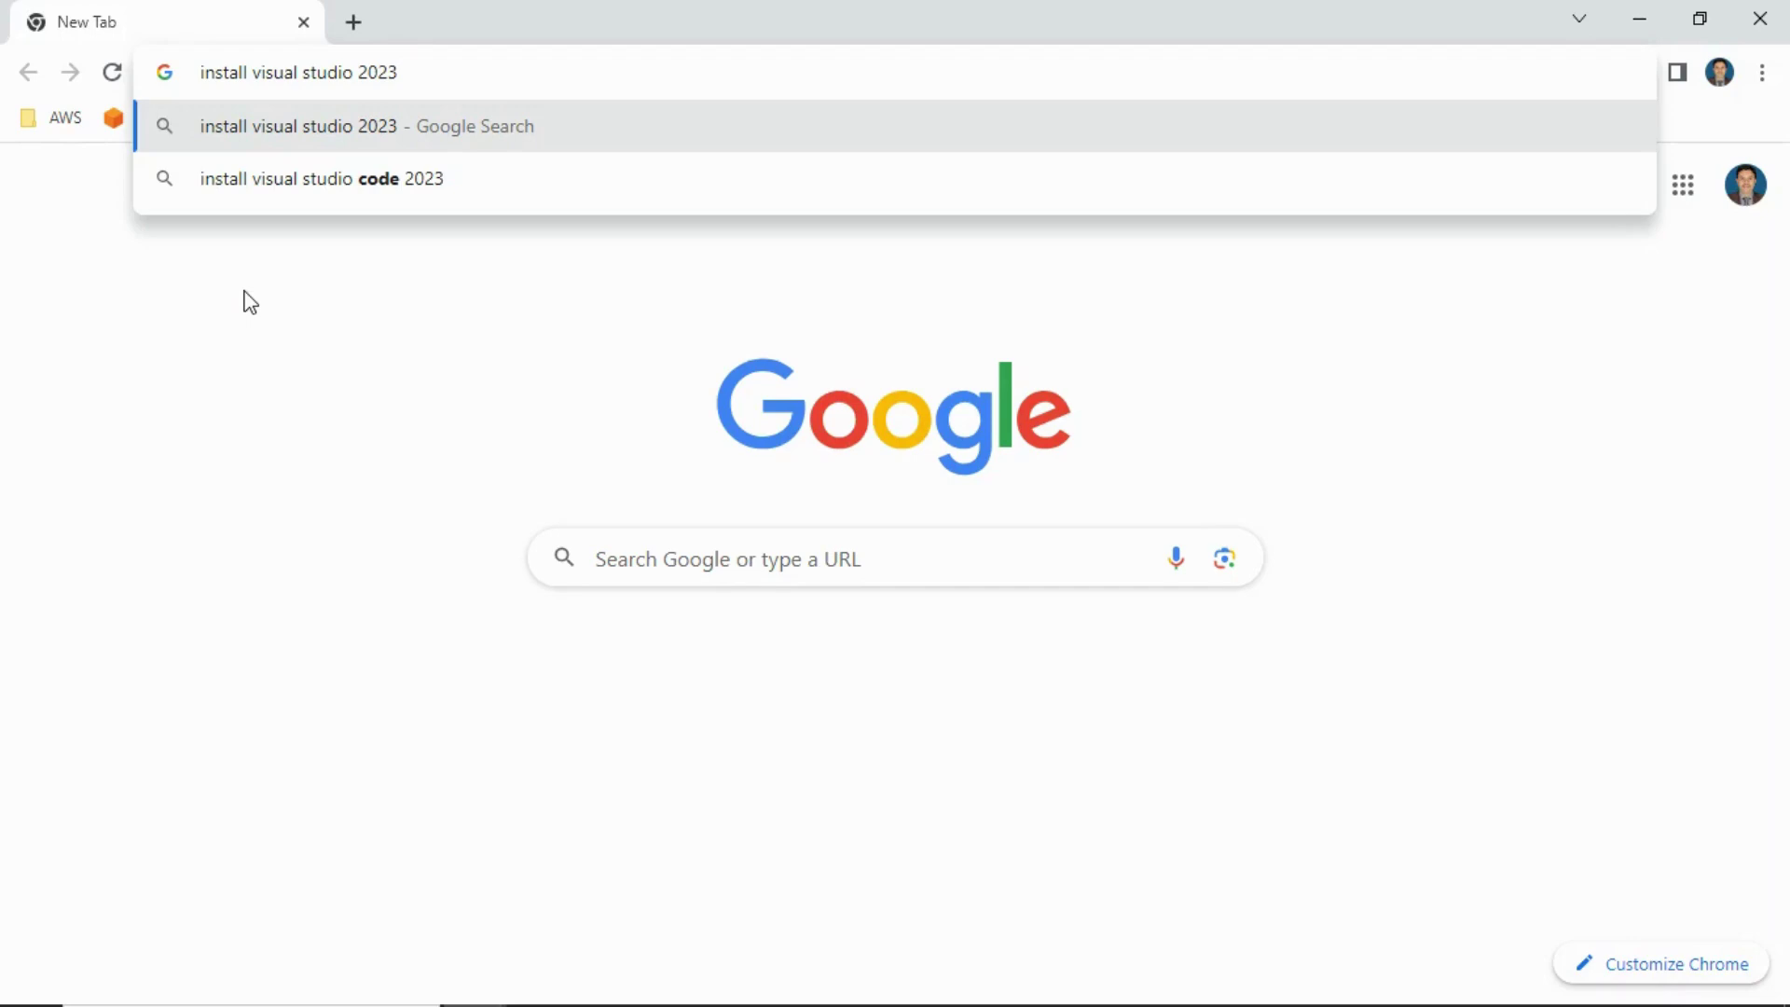
pyautogui.press('Return')
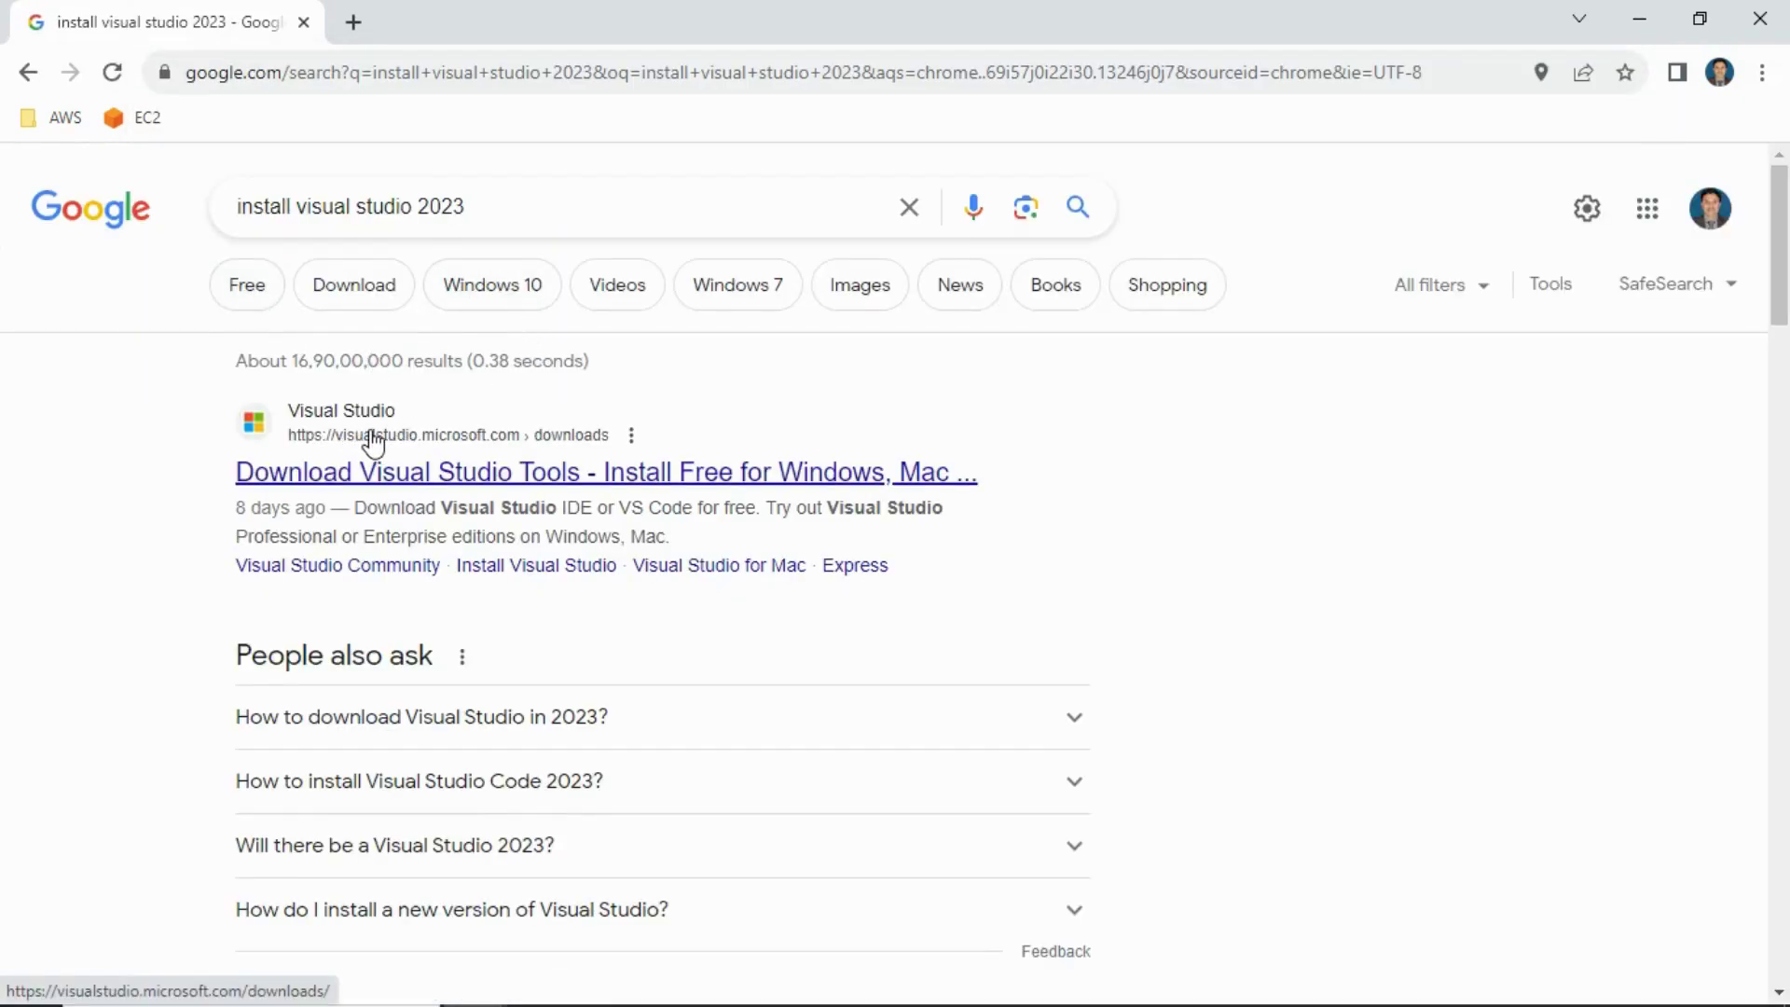
pyautogui.click(305, 414)
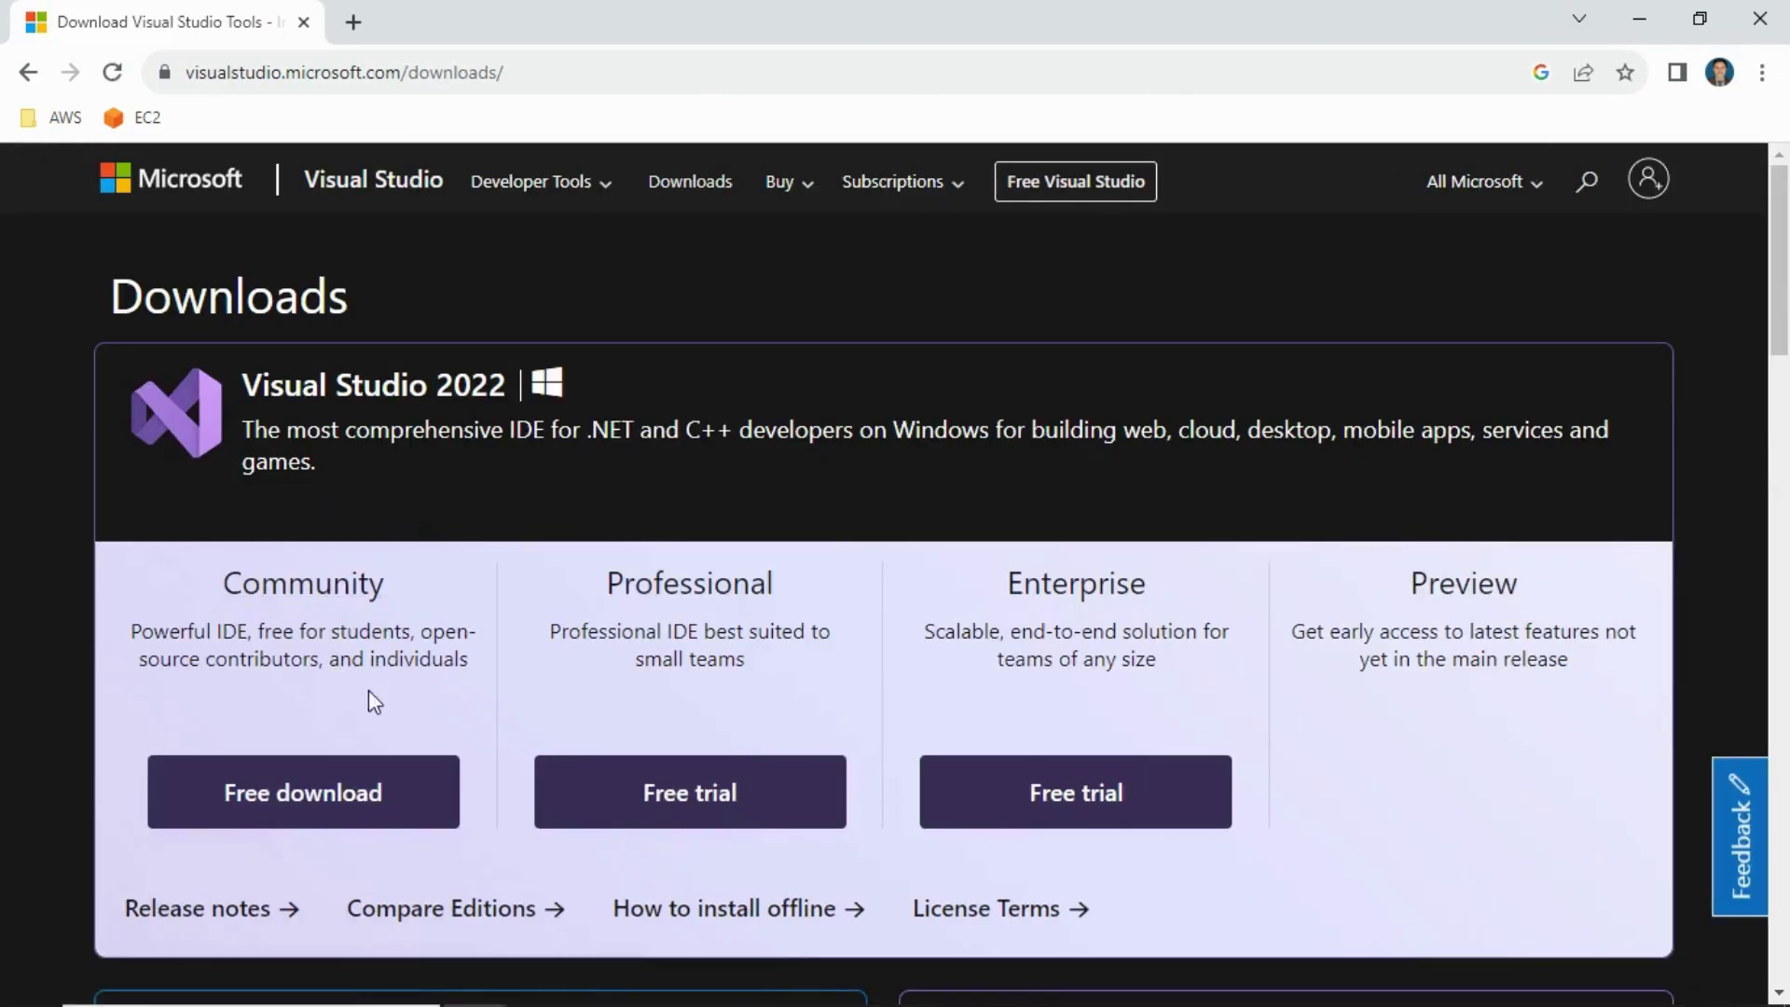
pyautogui.scroll(-1, 280, 653)
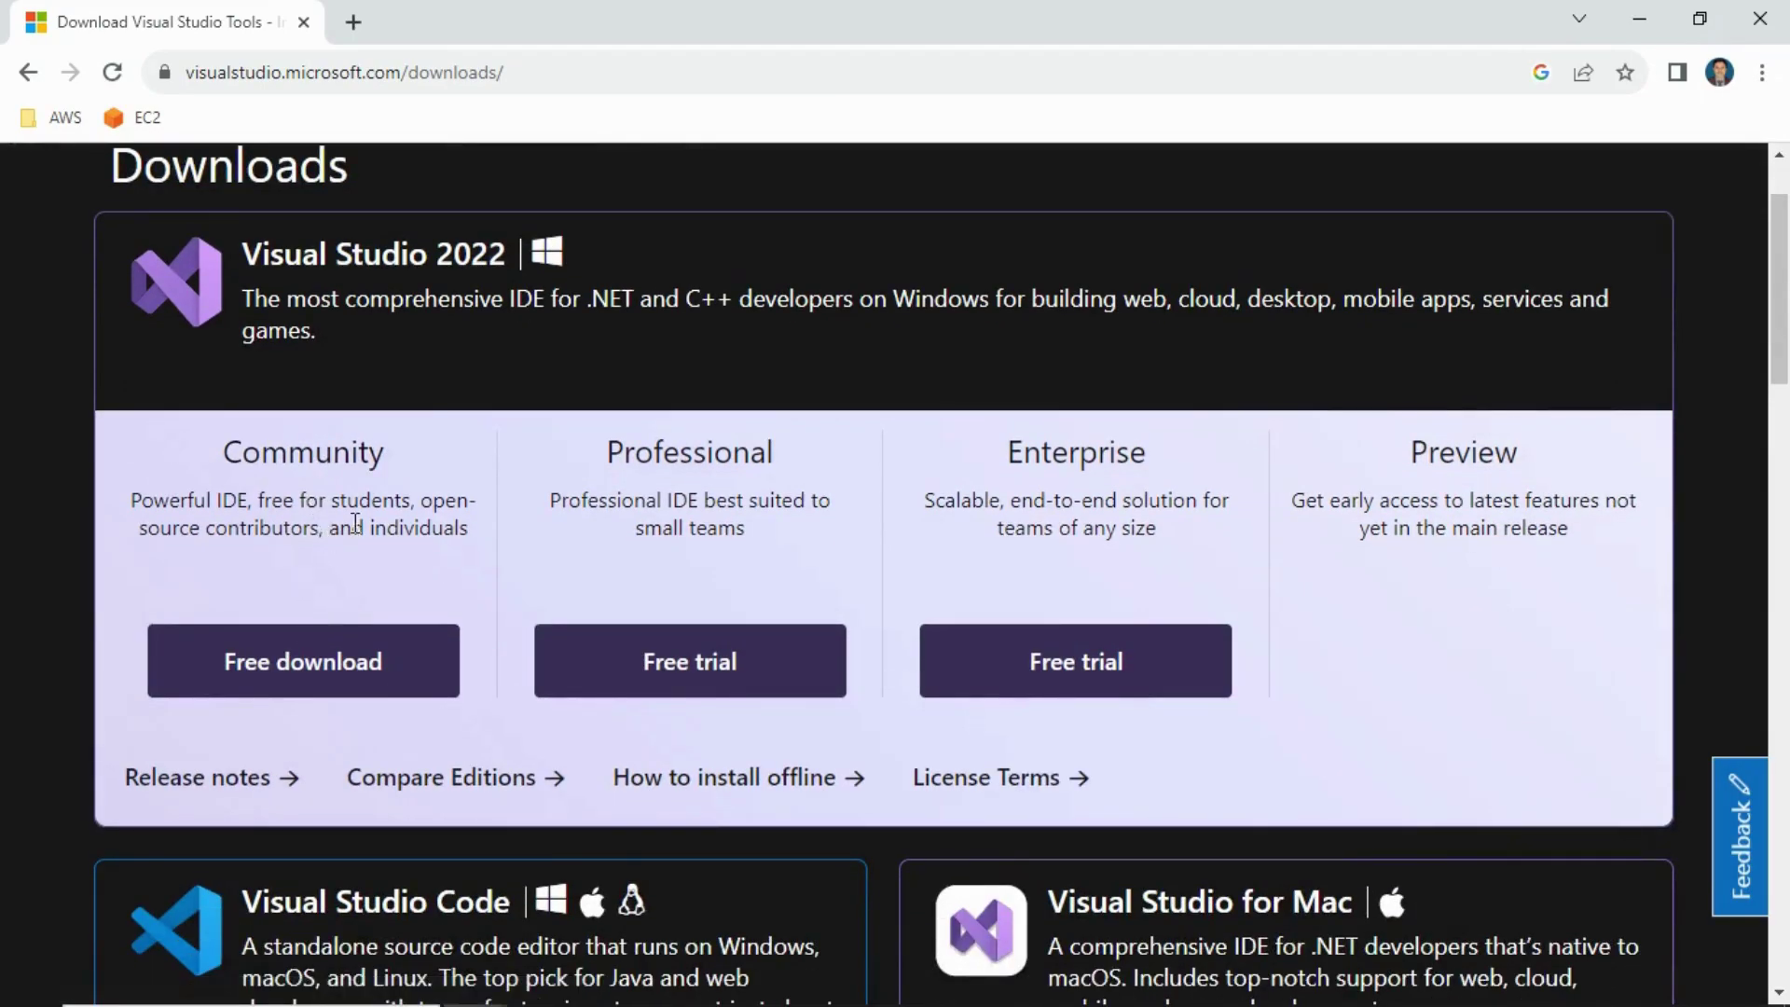
pyautogui.click(528, 76)
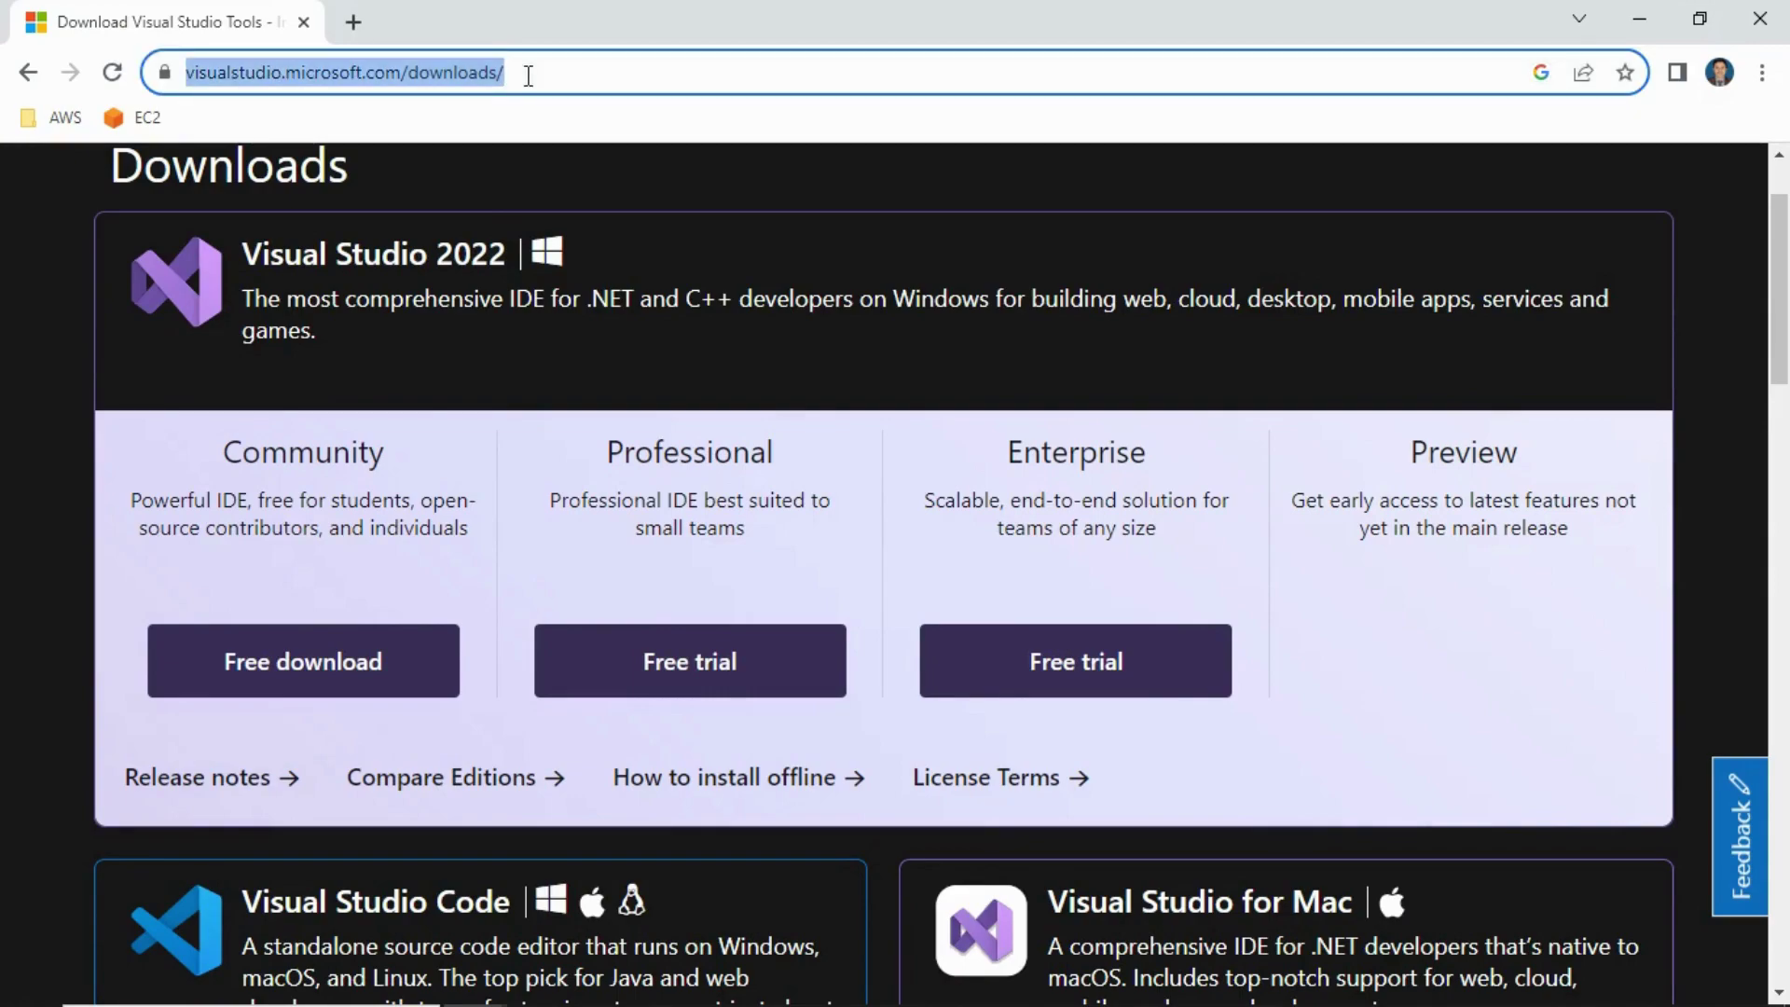
# Step: Search 'install aws cli' and open the AWS documentation page on installing the CLI
pyautogui.write('install aws')
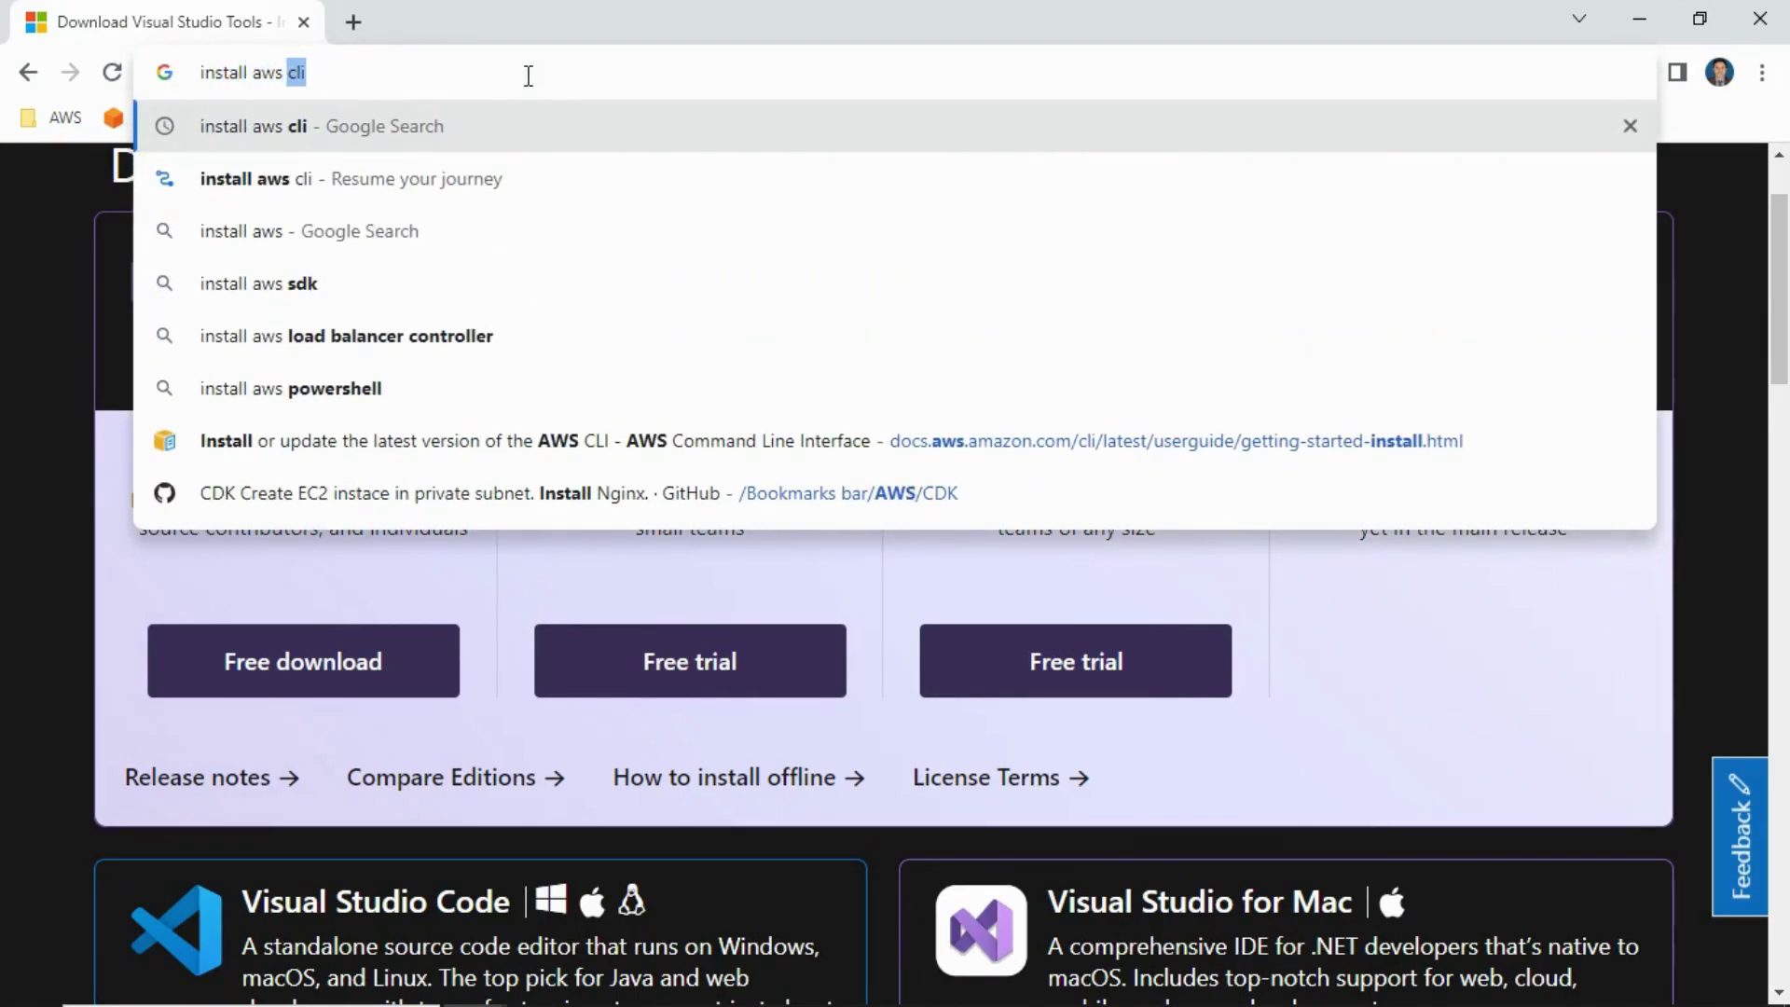
pyautogui.press('Return')
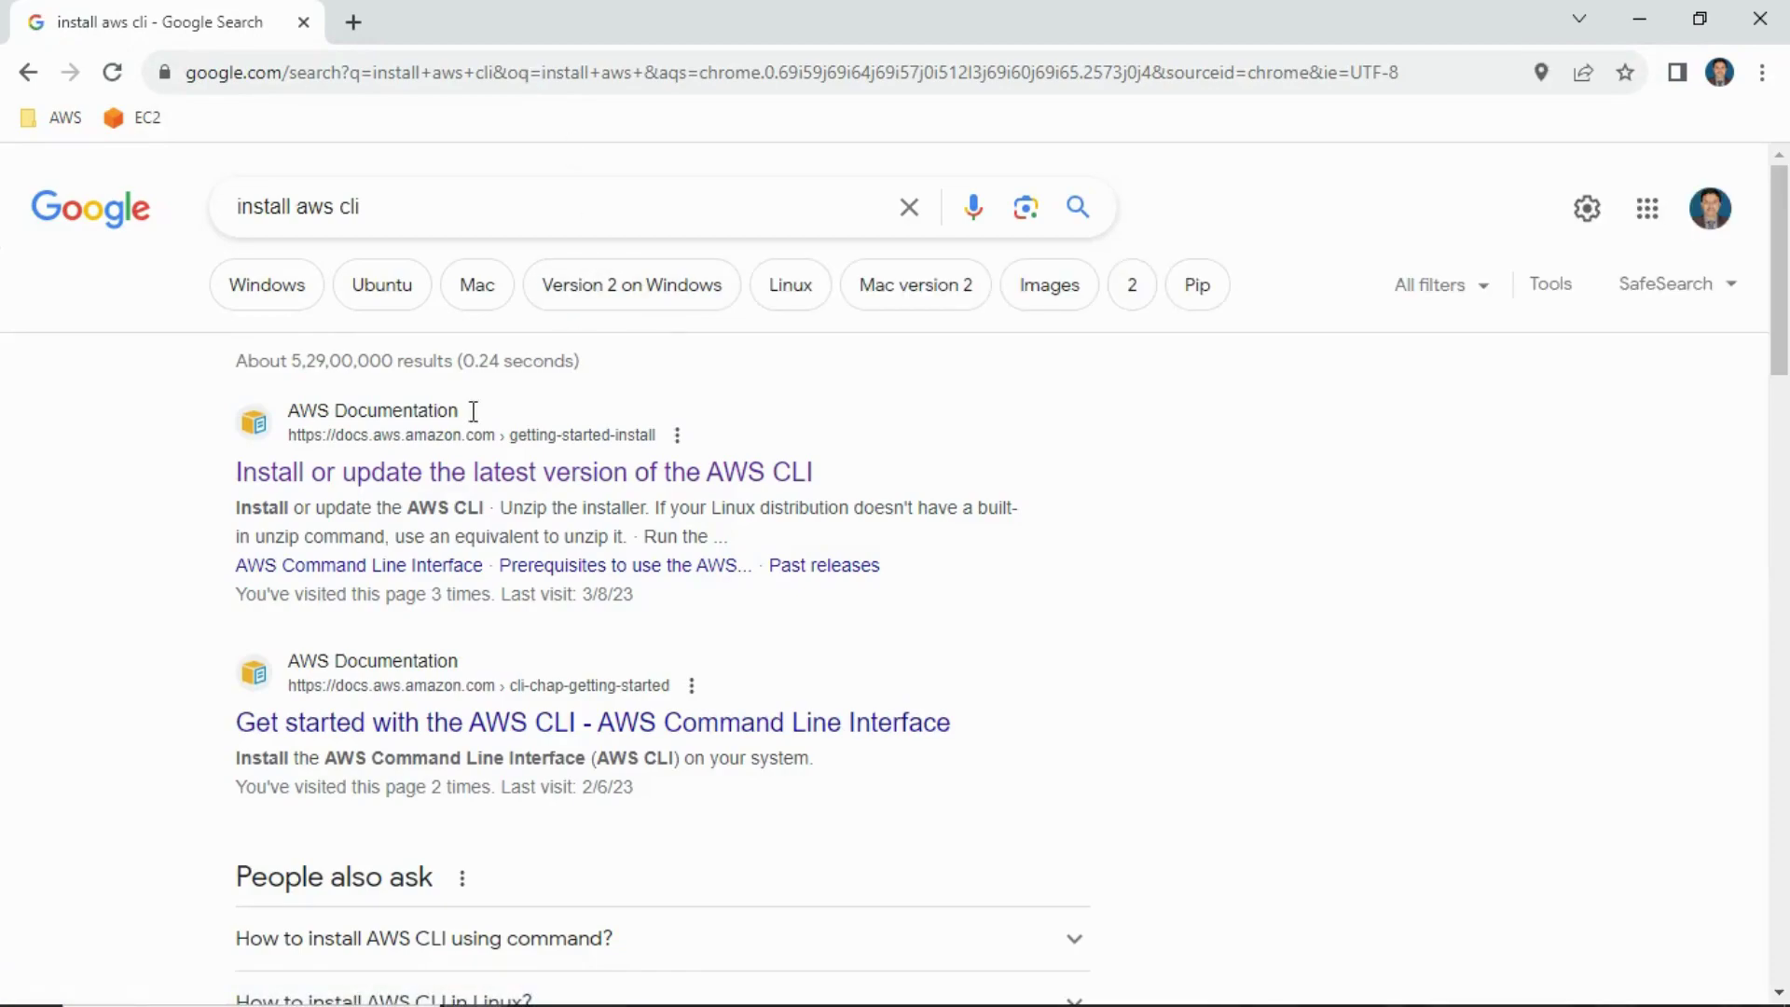
pyautogui.click(442, 473)
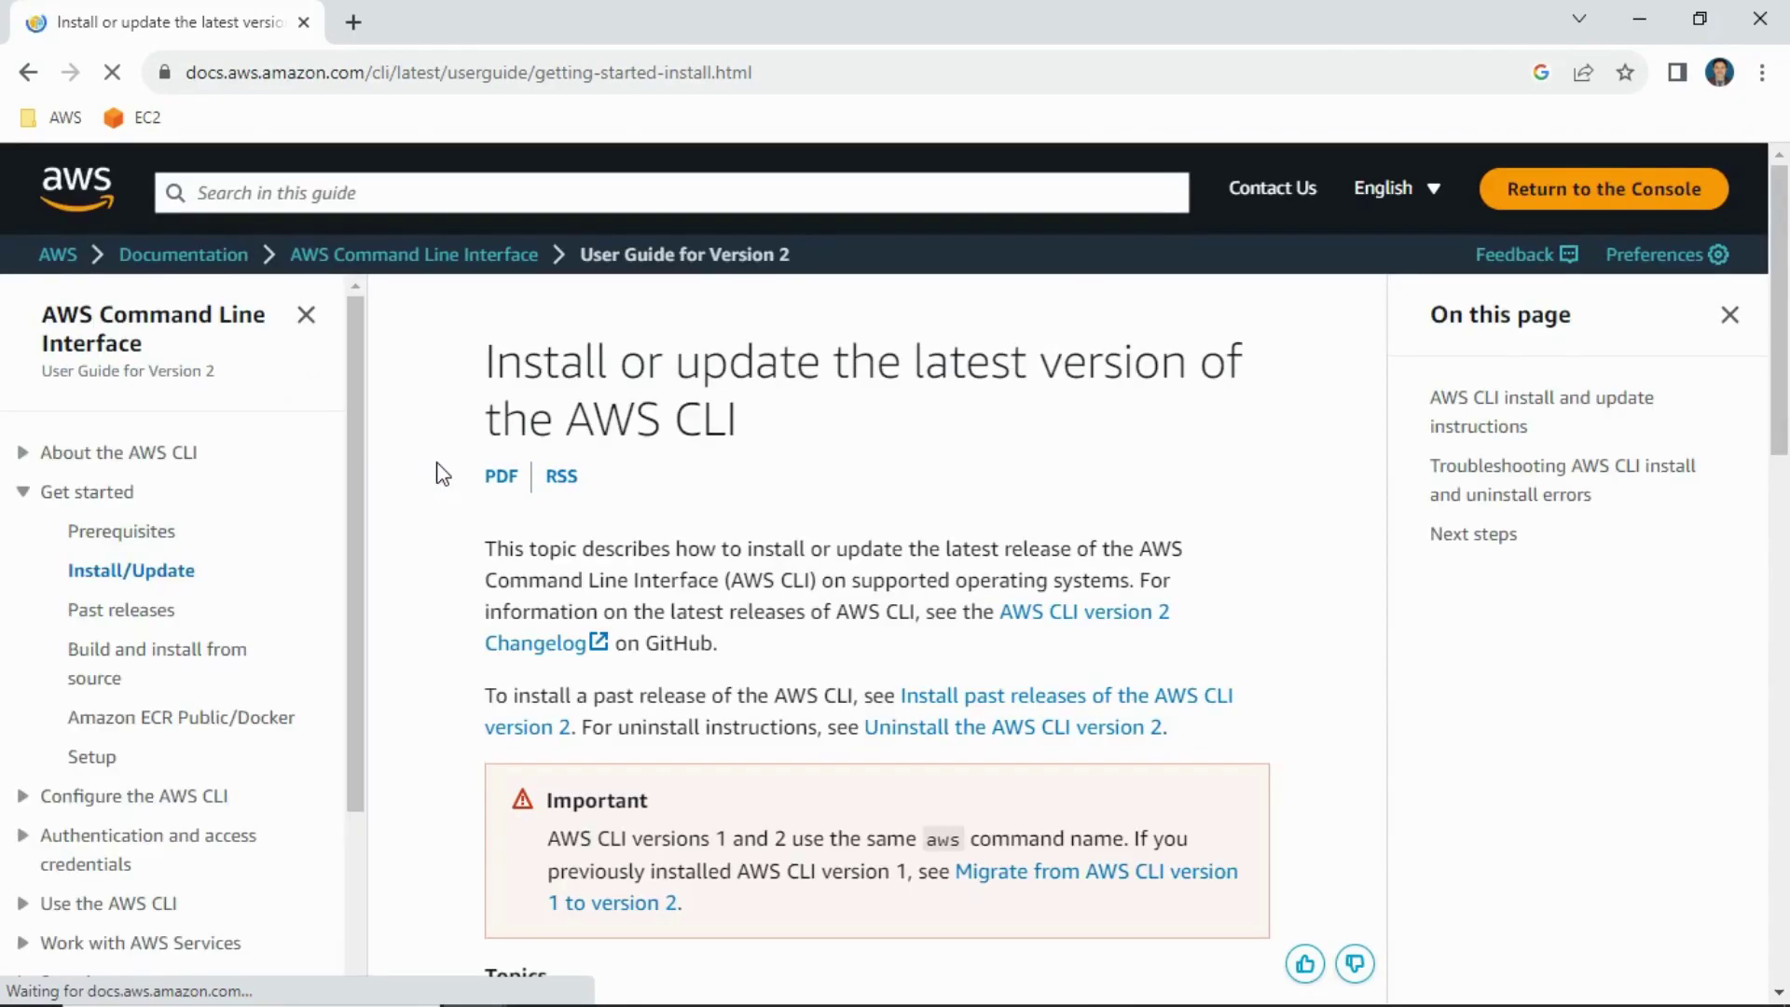
pyautogui.scroll(-2, 786, 622)
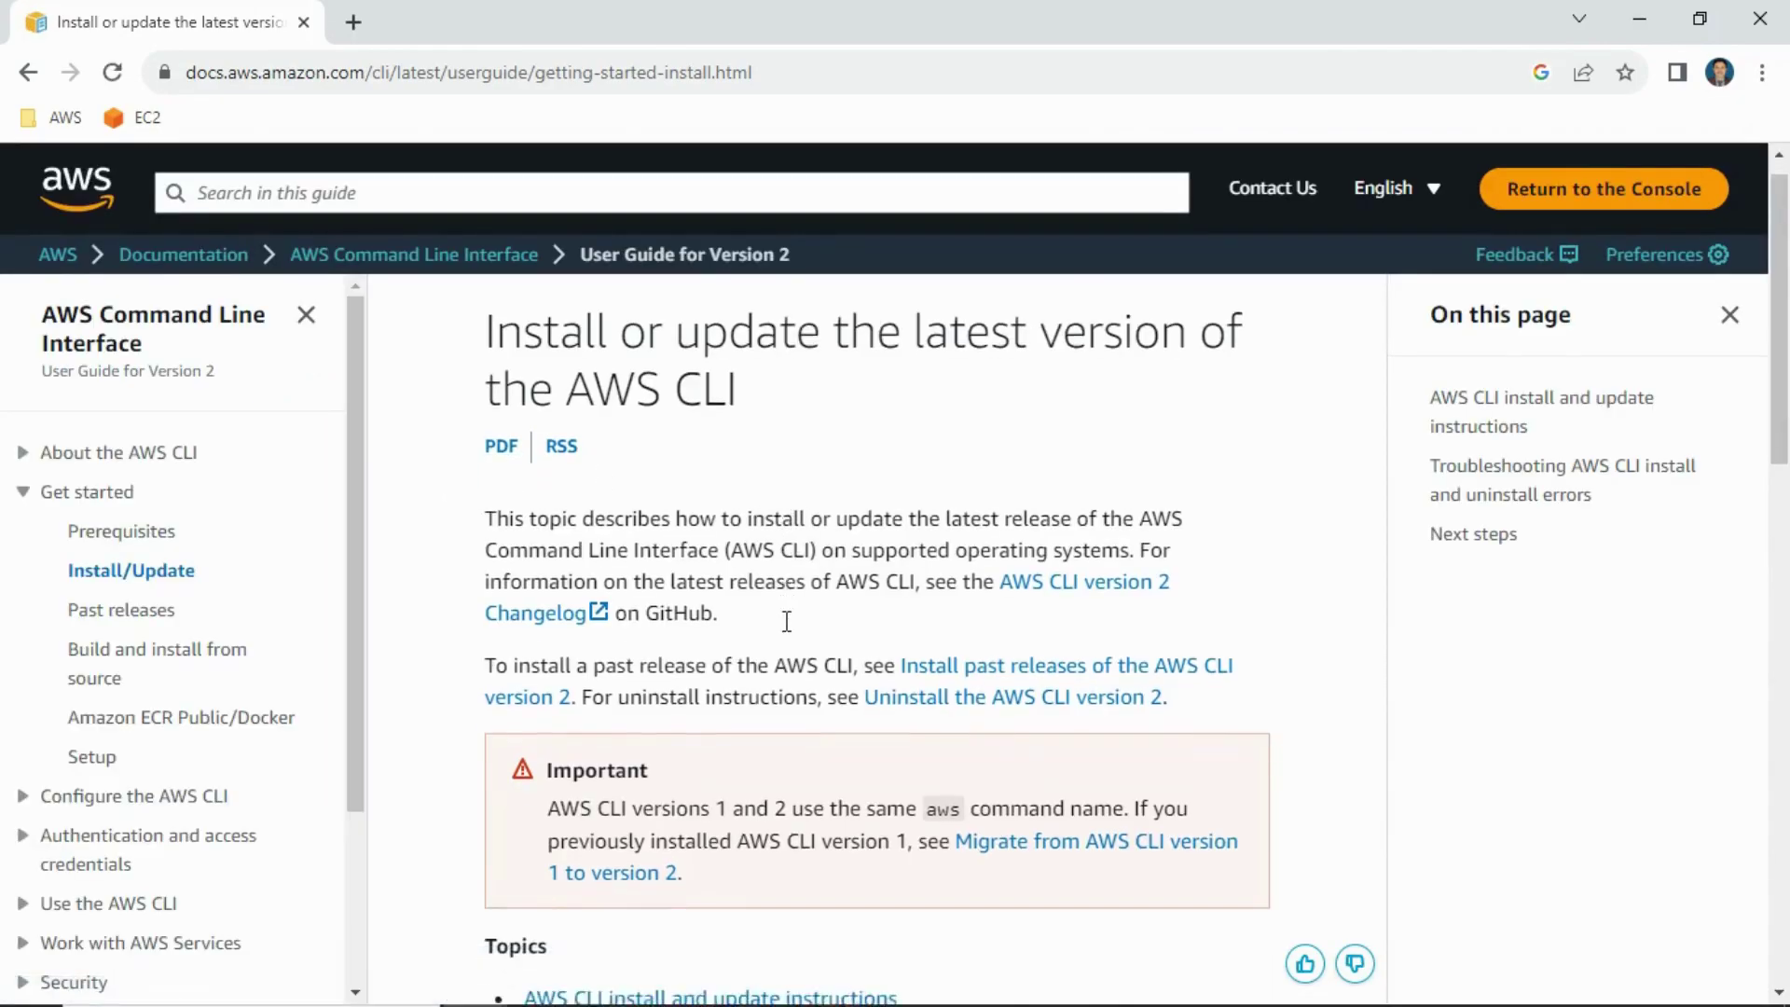
pyautogui.scroll(-8, 786, 616)
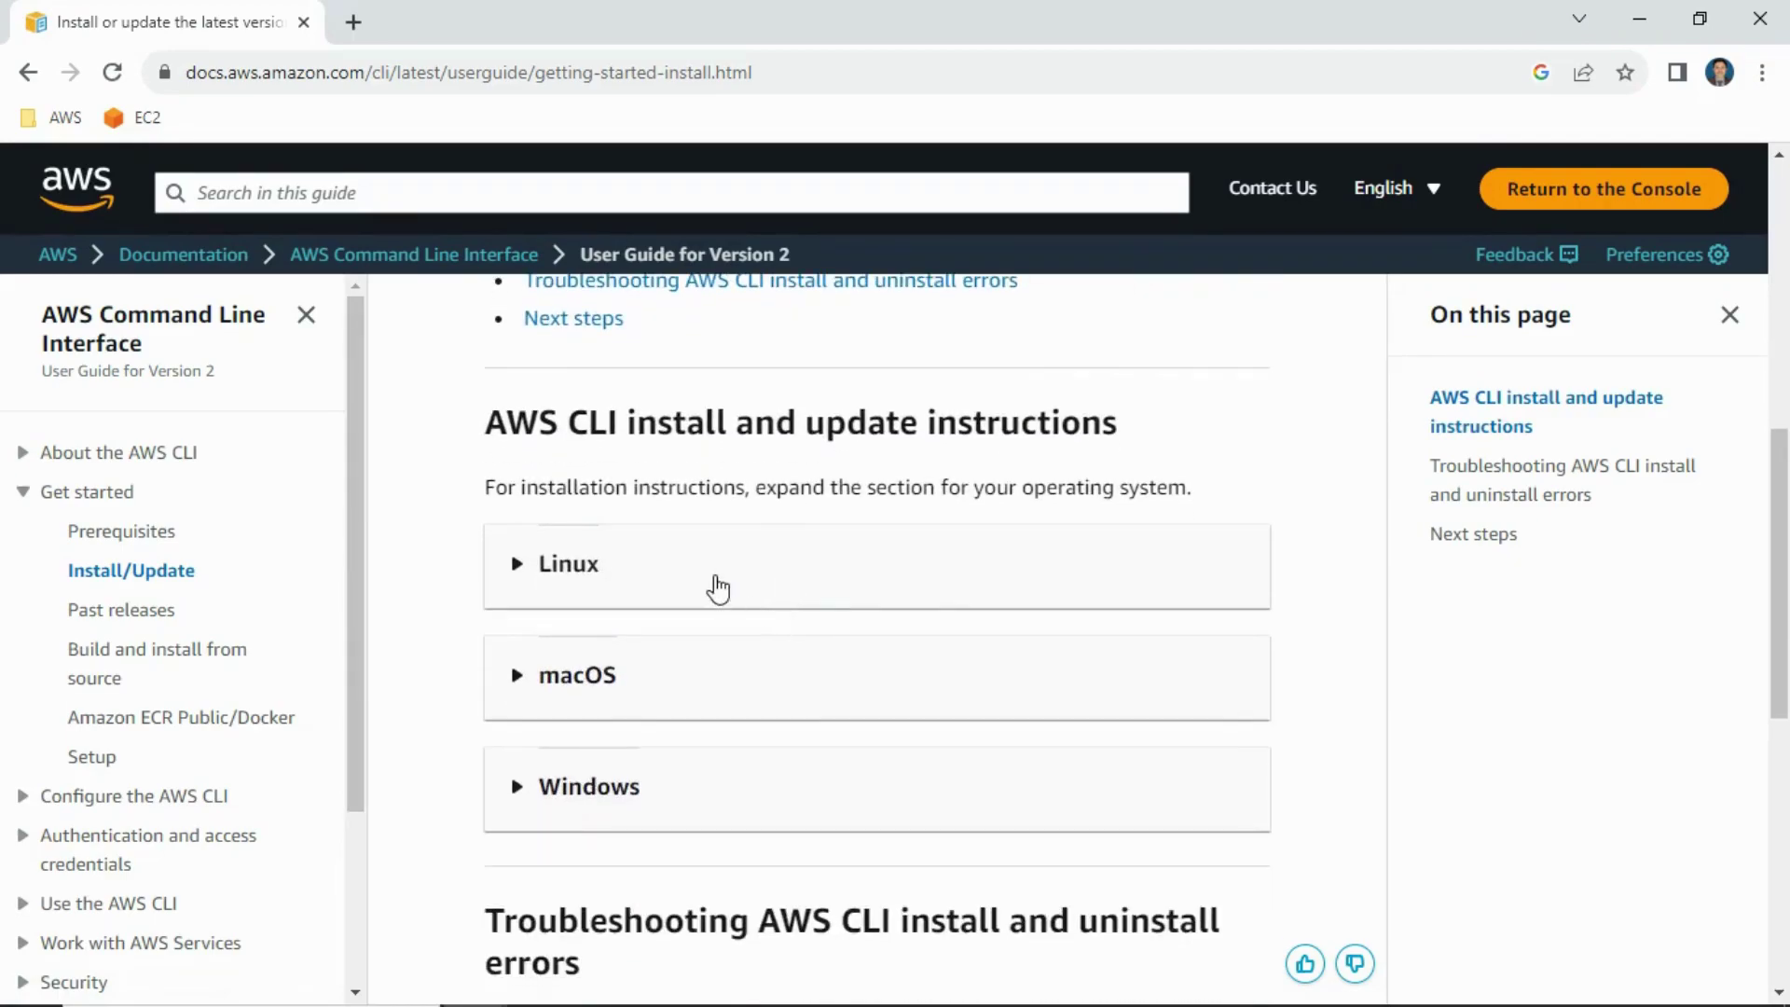
pyautogui.scroll(-1, 736, 587)
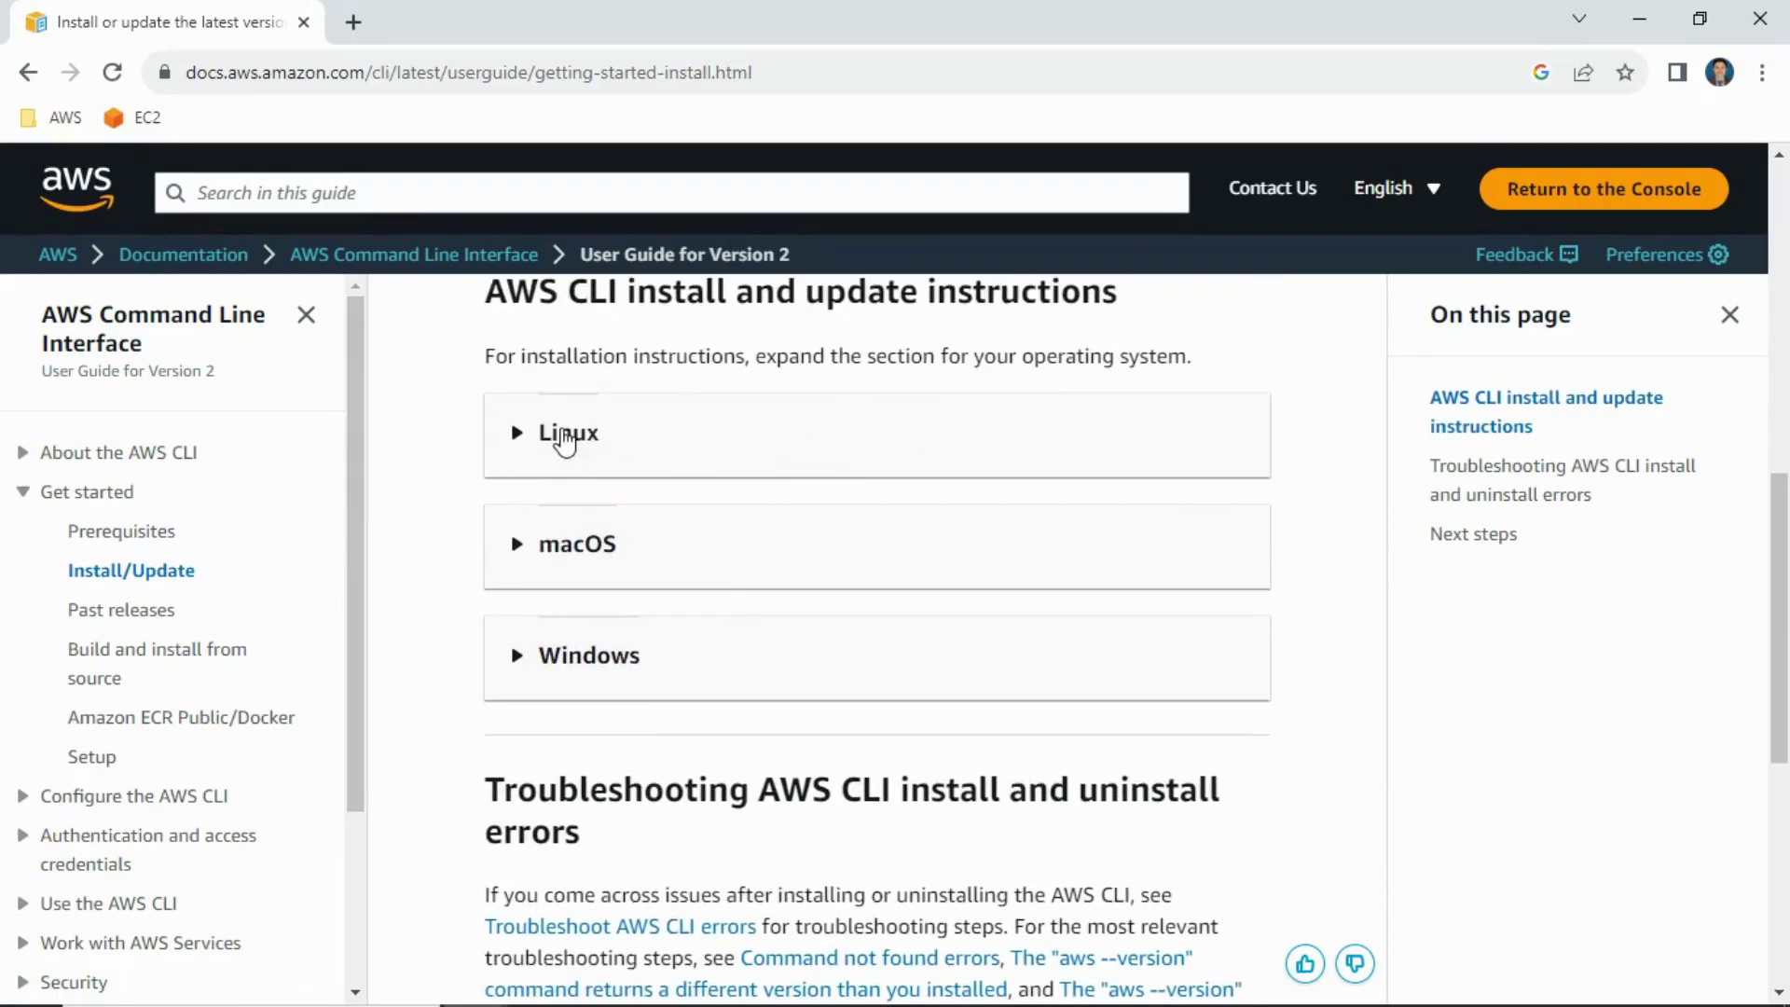
# Step: Expand the Windows instructions, download the AWSCLIV2.msi installer, and switch to VS Code
pyautogui.click(585, 657)
pyautogui.scroll(-3, 736, 737)
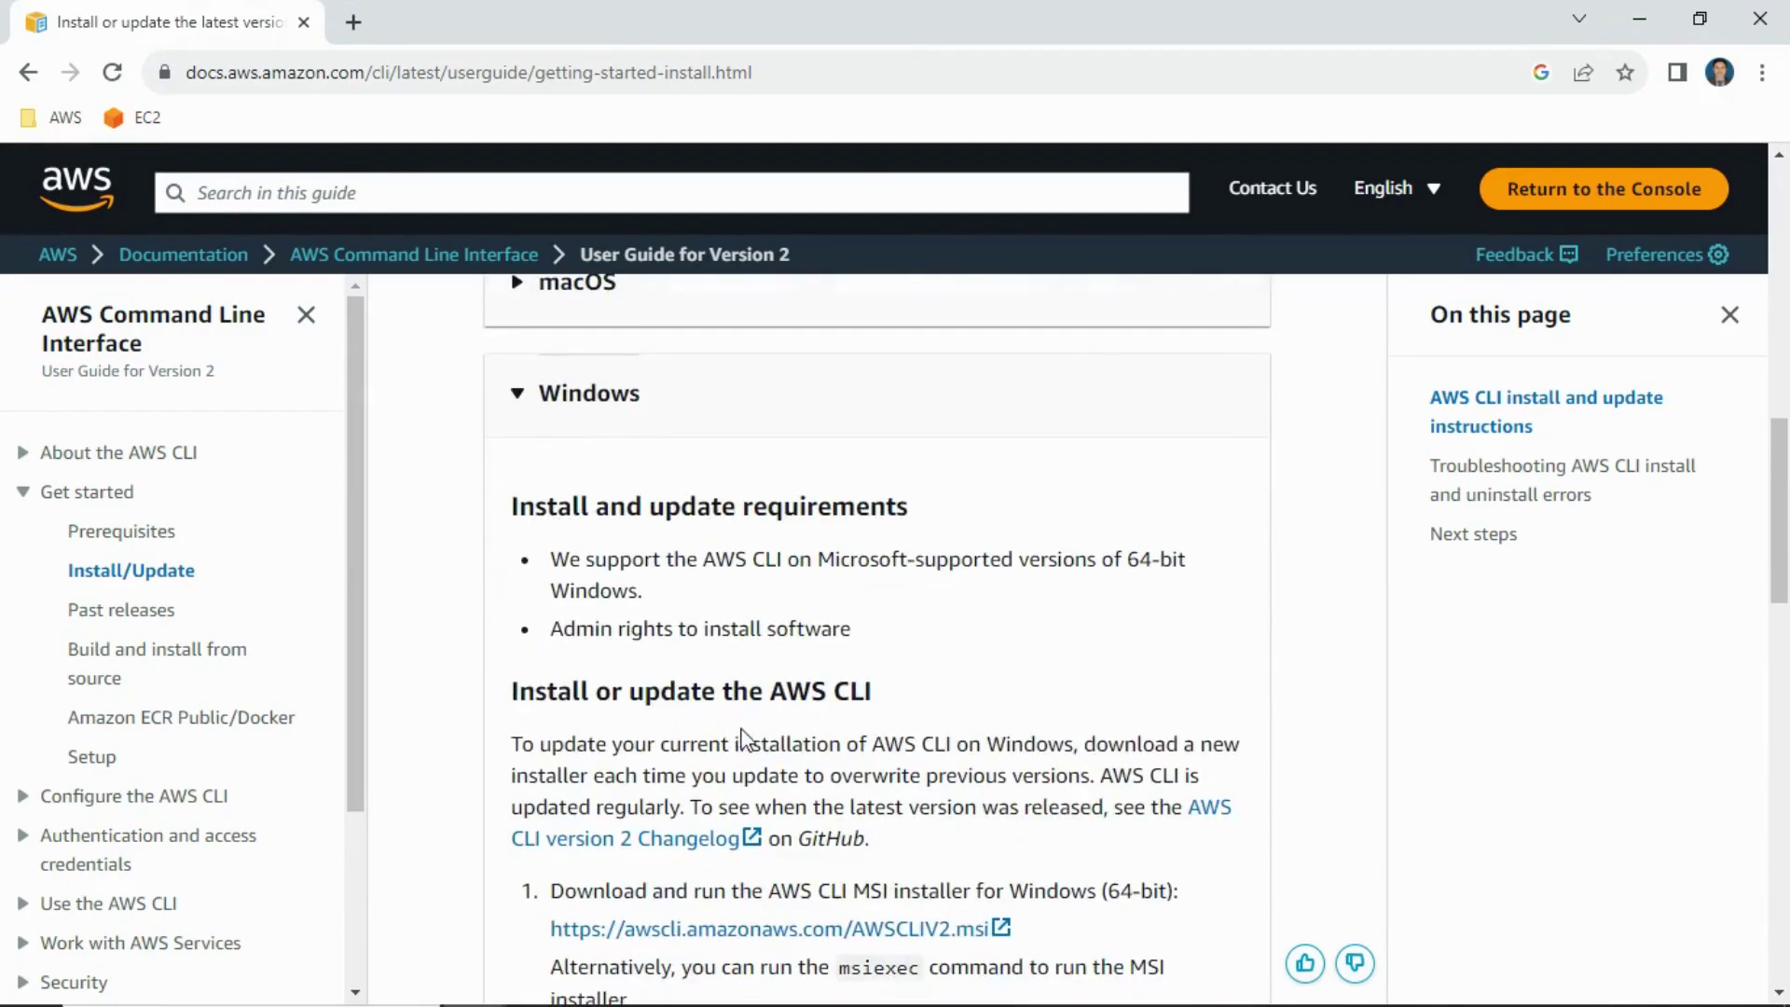
pyautogui.scroll(-1, 777, 734)
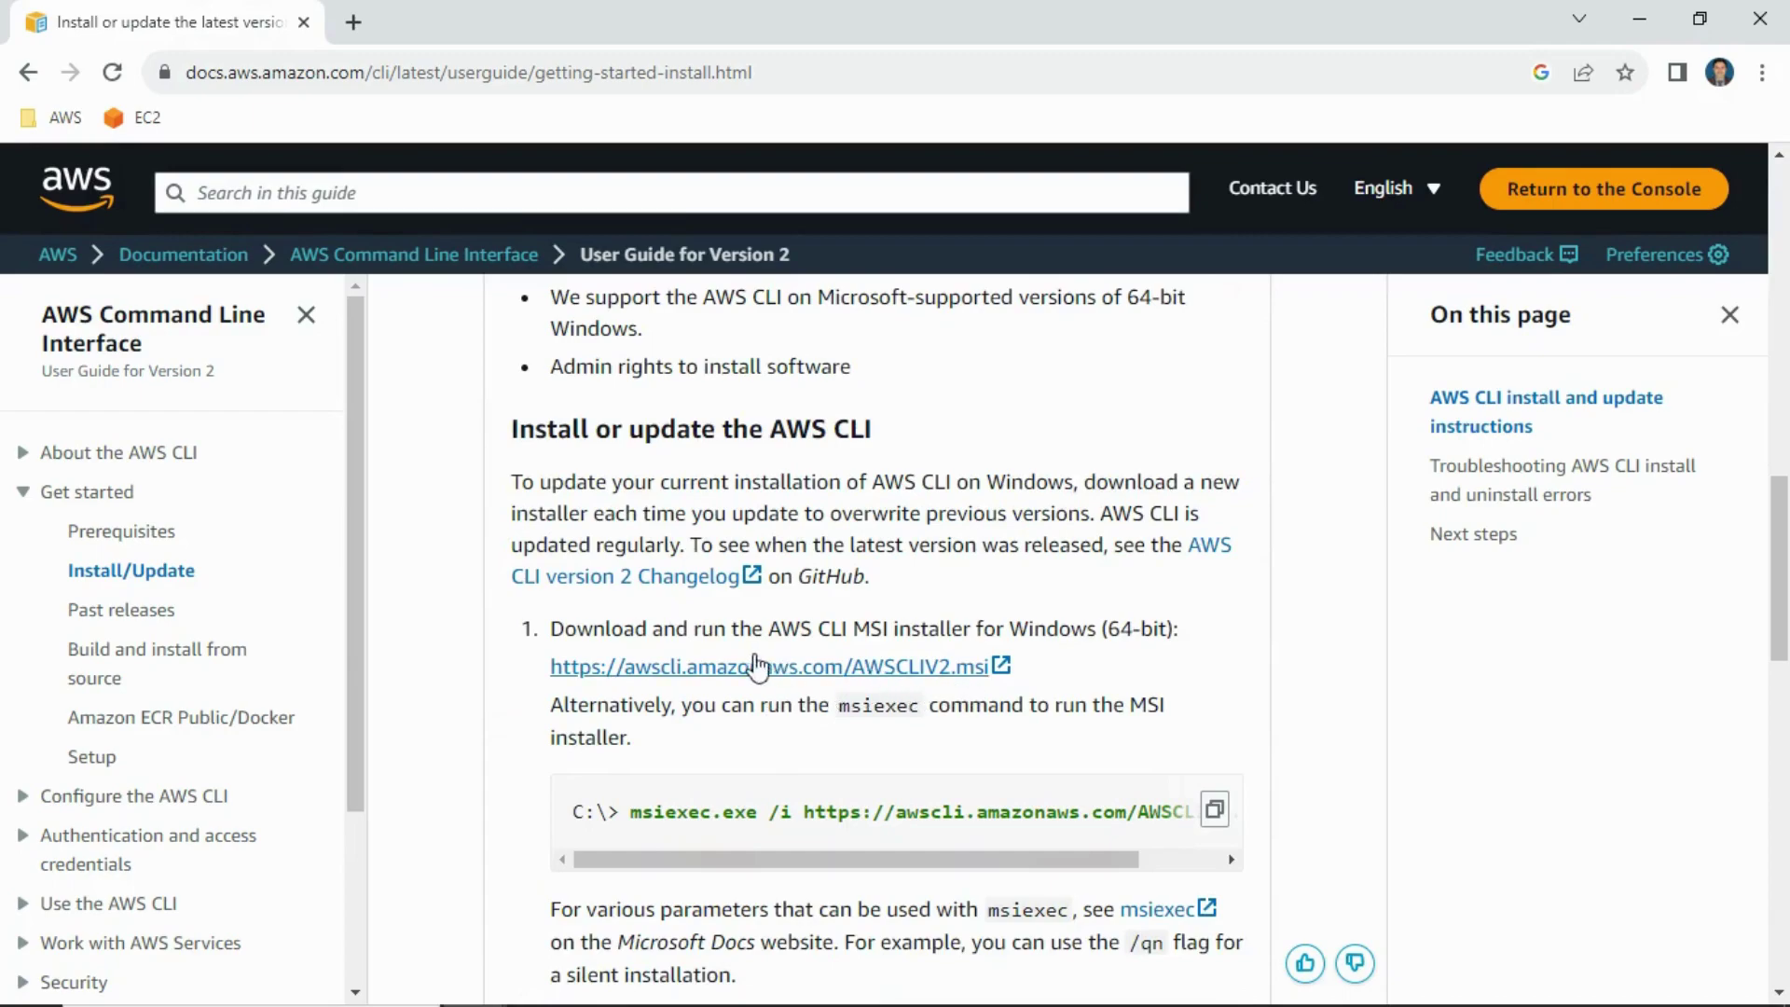
pyautogui.click(986, 669)
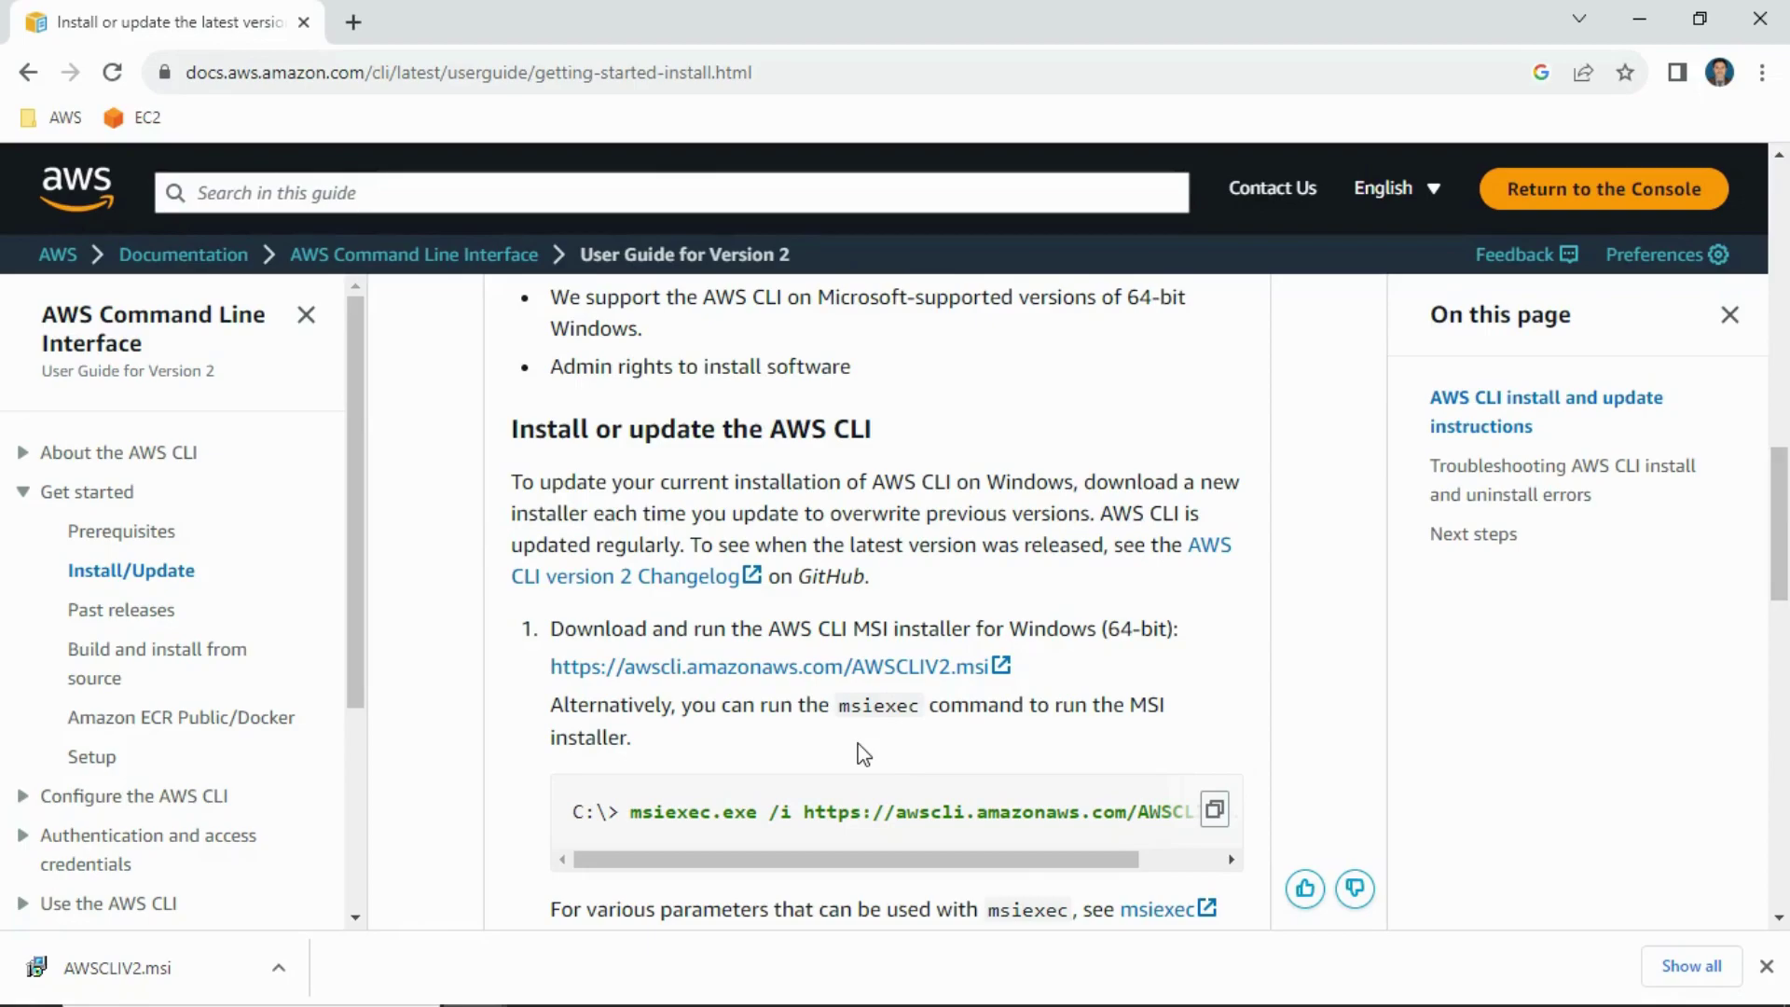
pyautogui.press('super+6')
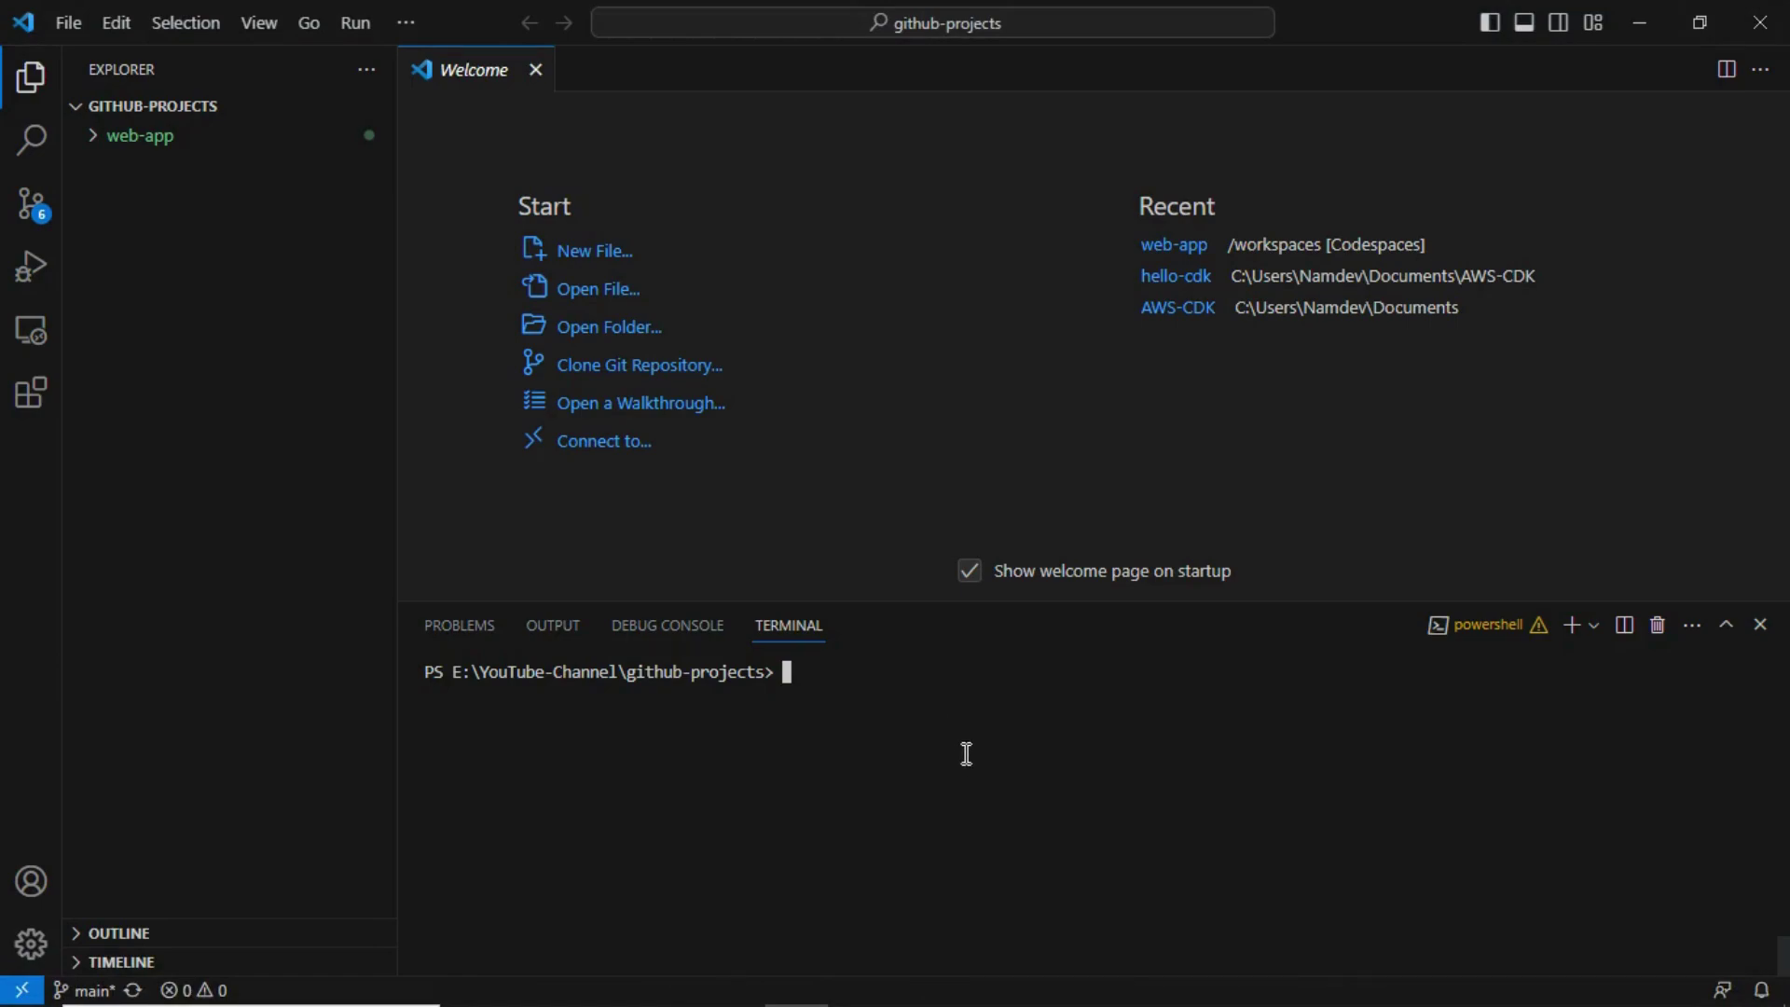
# Step: Confirm the terminal reports aws-cli/2.2.6 with aws --version, then clear the output
pyautogui.write('ws --version')
pyautogui.press('Return')
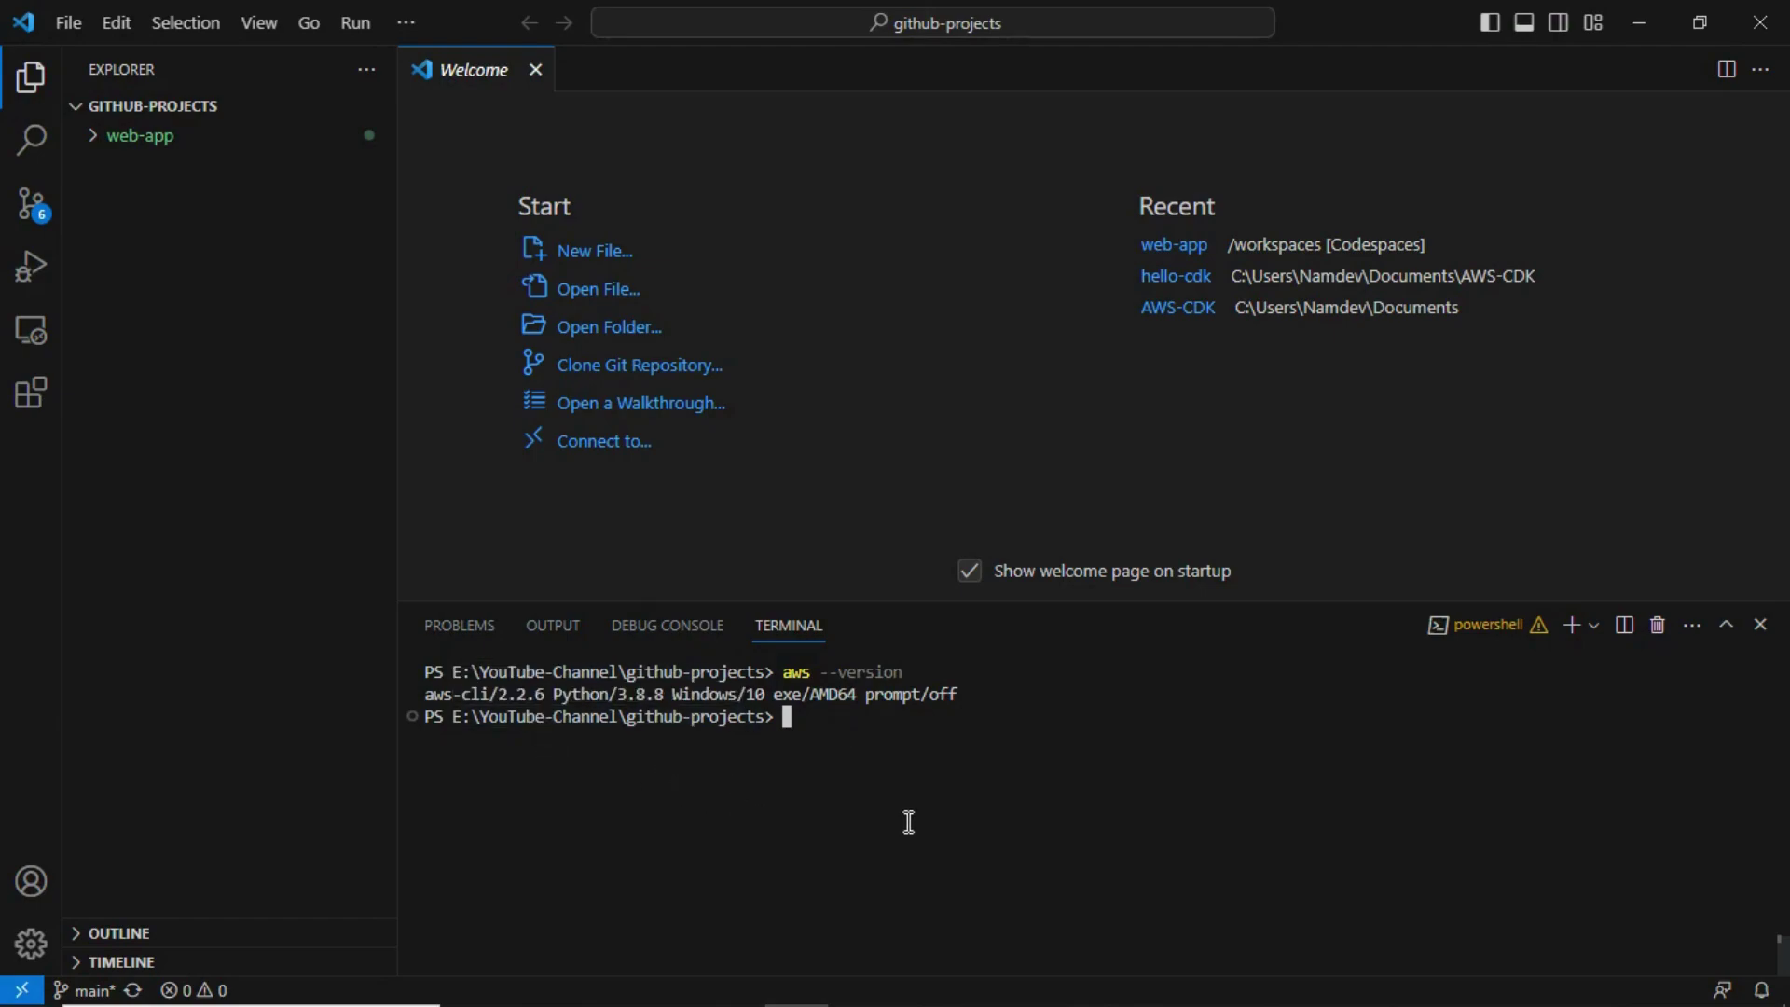
pyautogui.hotkey('ctrl', 'l')
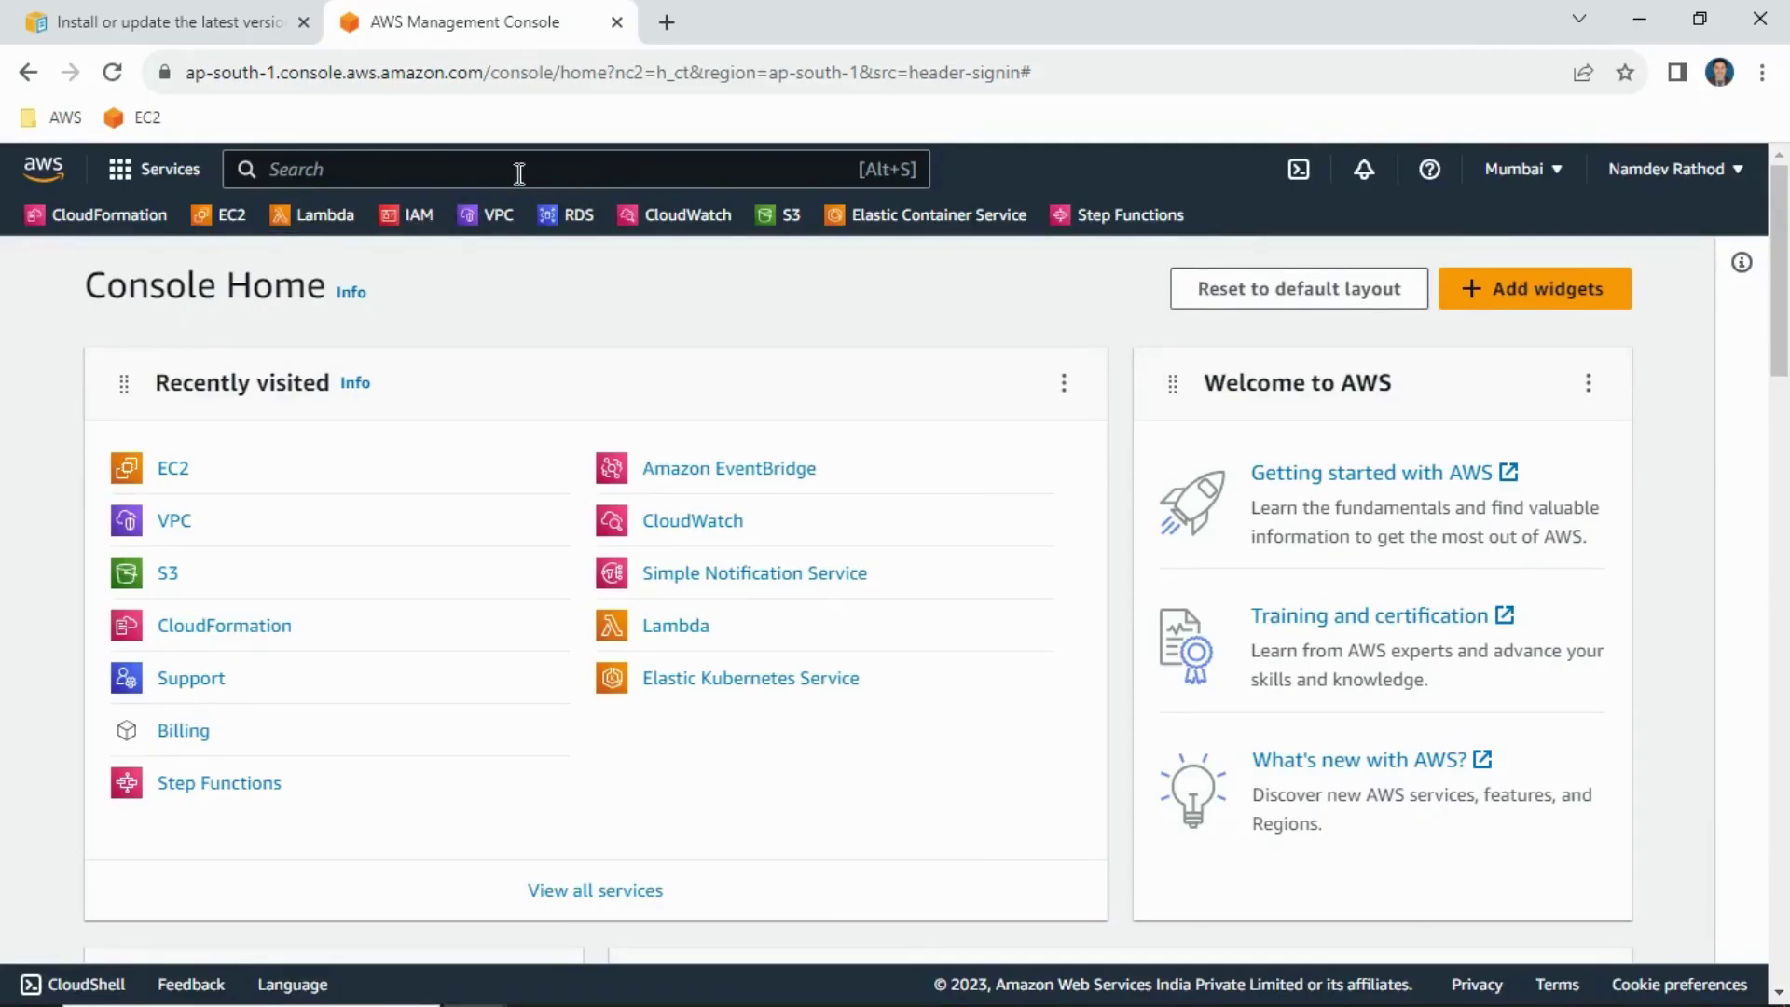
# Step: Go to the IAM service's Users list and start adding a new user
pyautogui.click(517, 171)
pyautogui.write('iam')
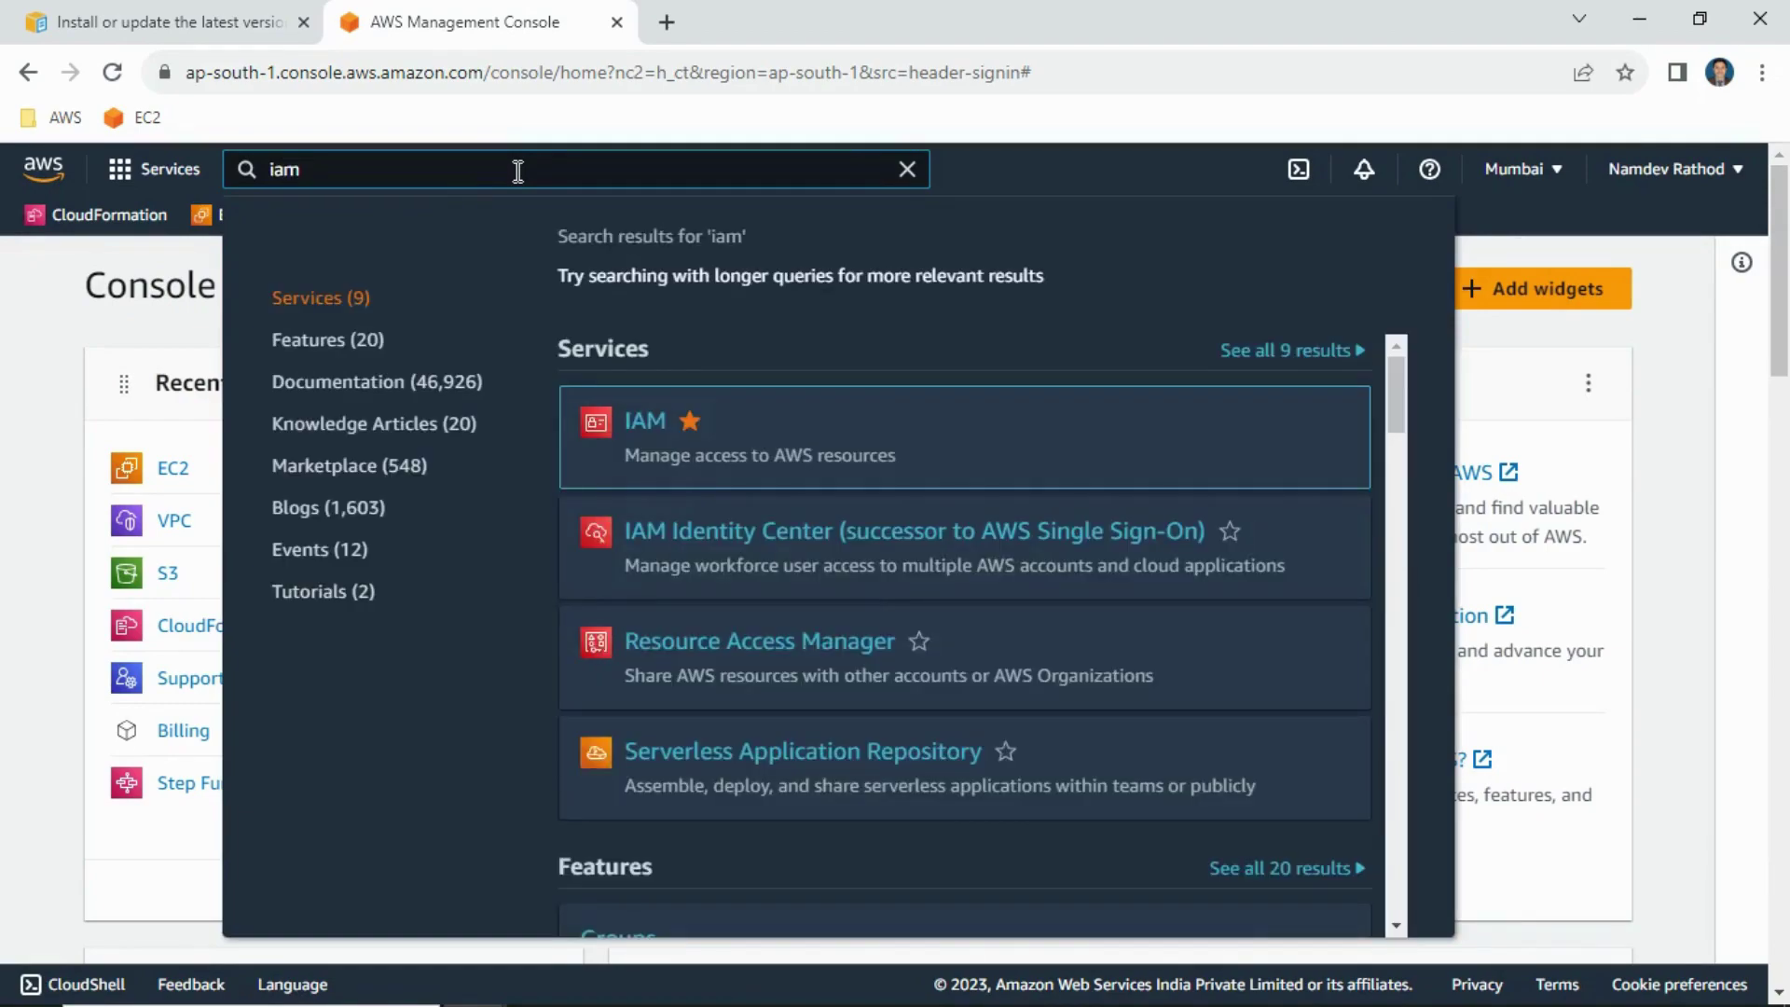
pyautogui.click(662, 424)
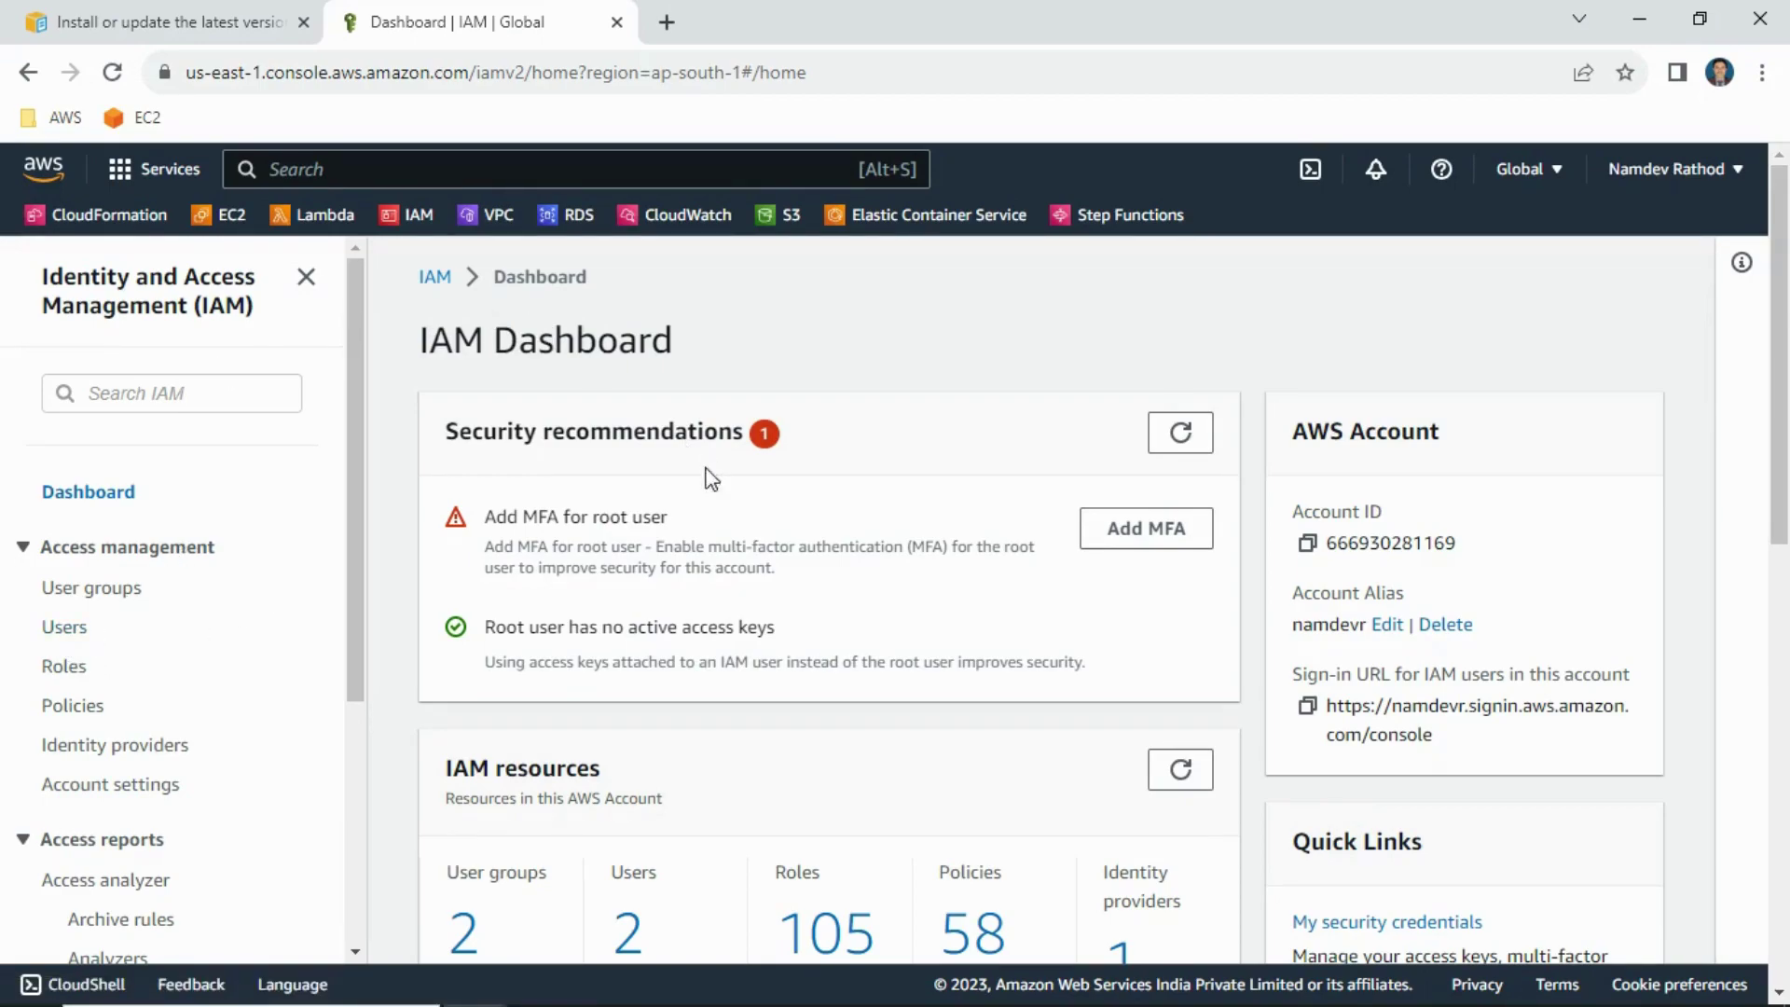
pyautogui.click(54, 628)
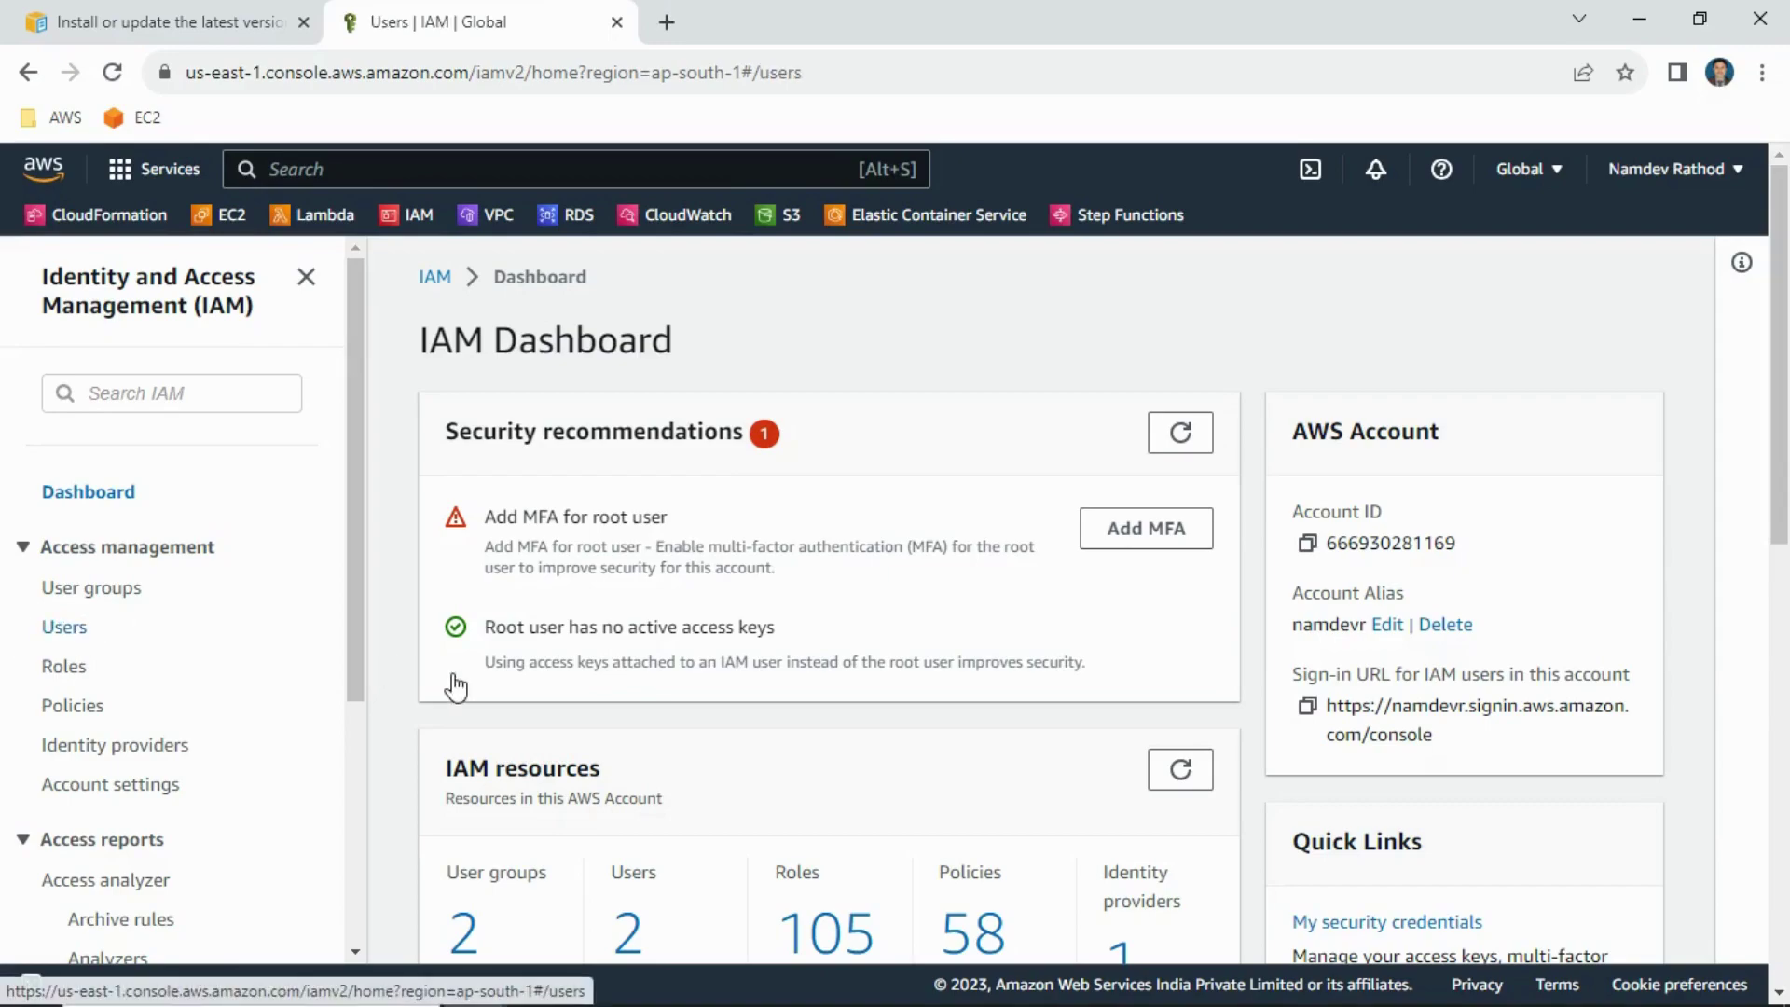
pyautogui.scroll(-1, 843, 641)
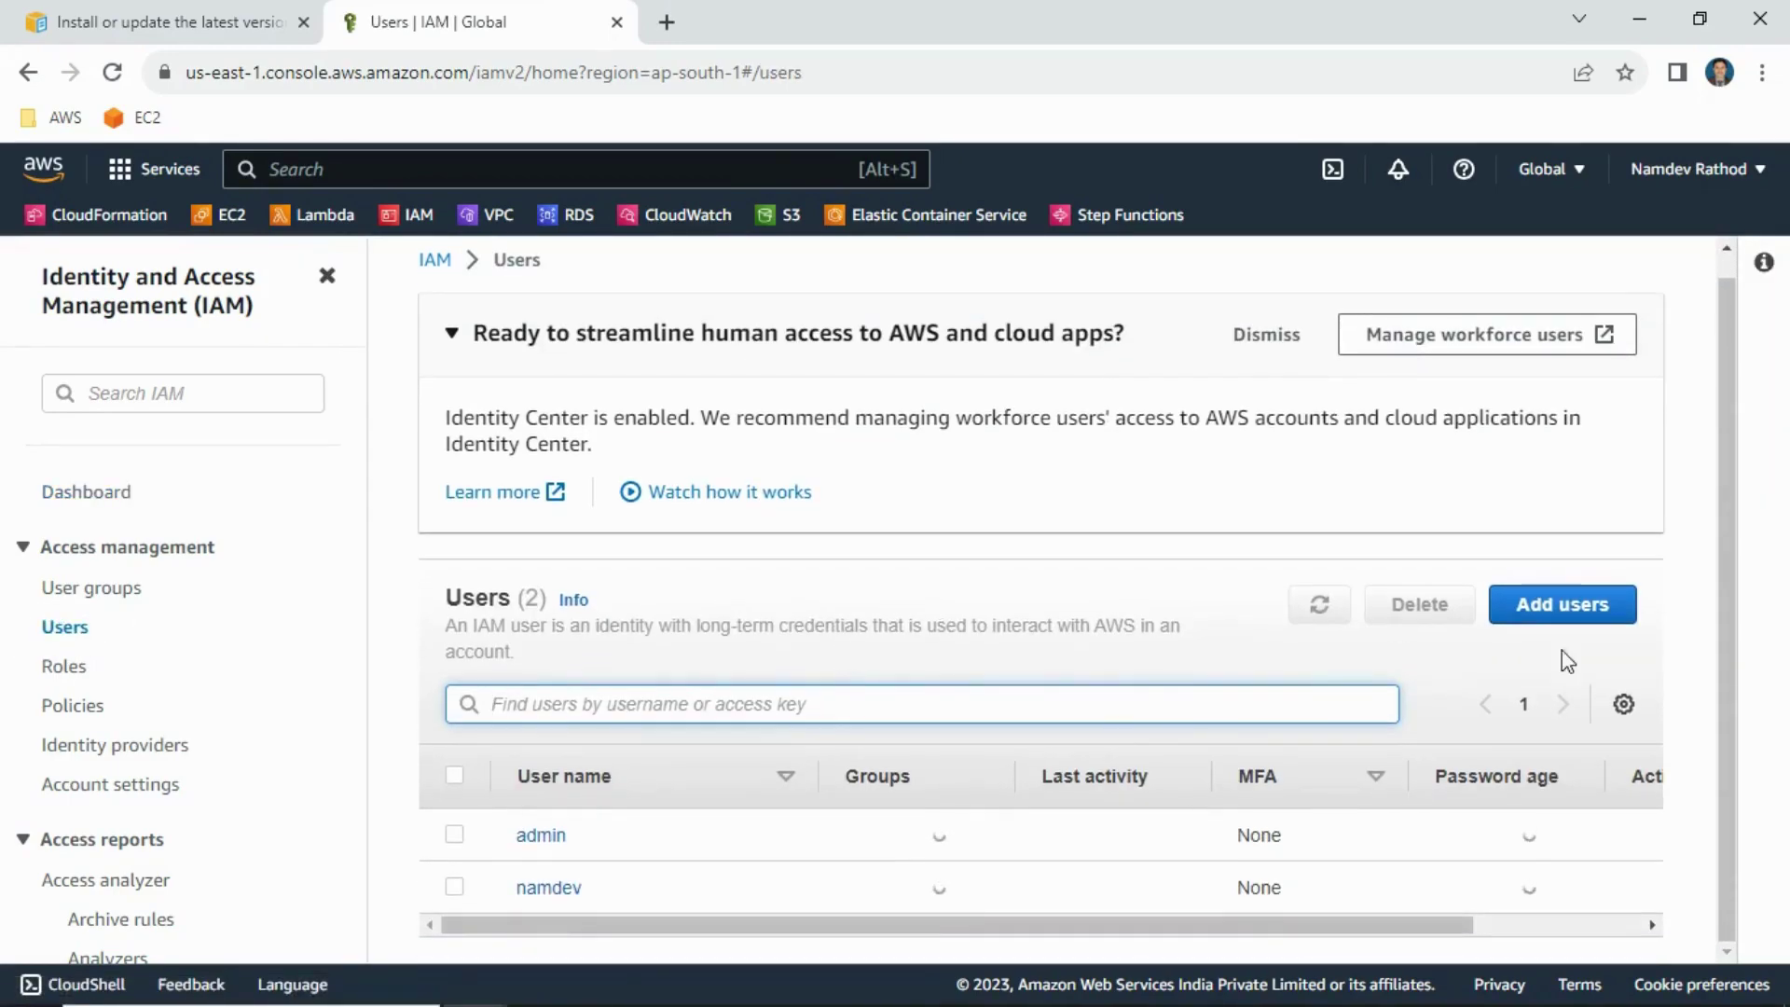
pyautogui.click(1553, 615)
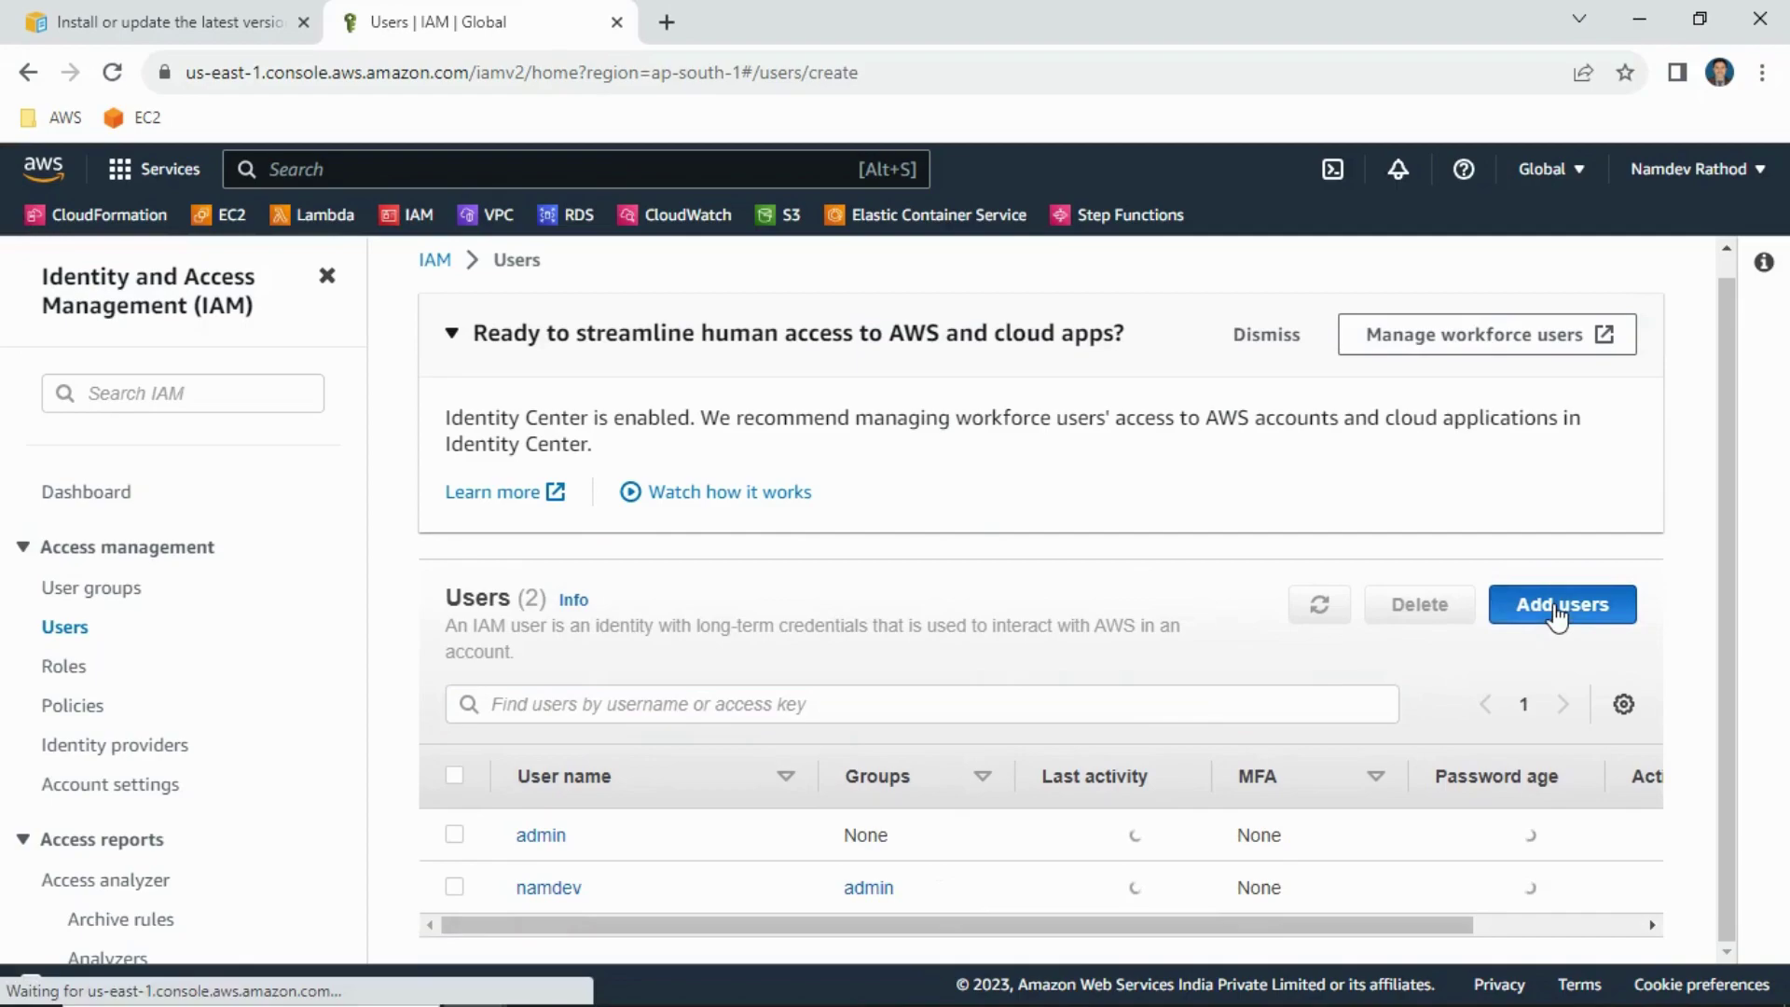
# Step: Enter the user name poc-webapp and continue to the permissions step
pyautogui.click(676, 564)
pyautogui.write('poc-webapp')
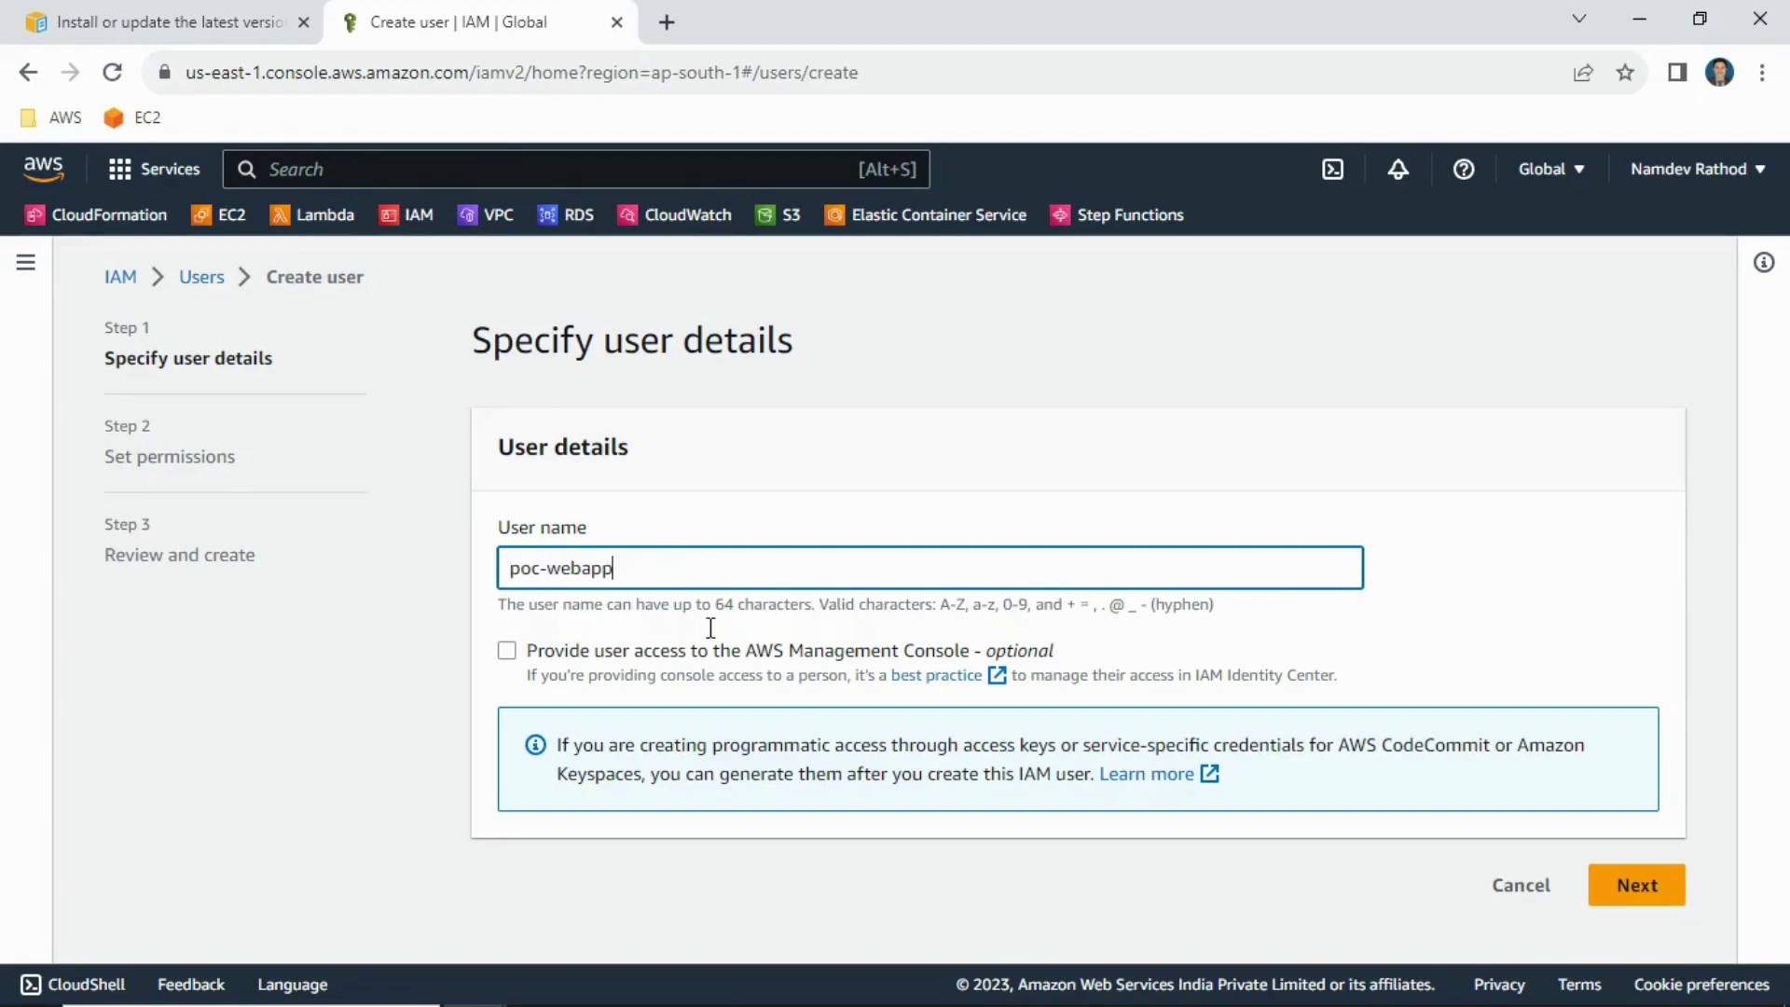
pyautogui.click(1638, 886)
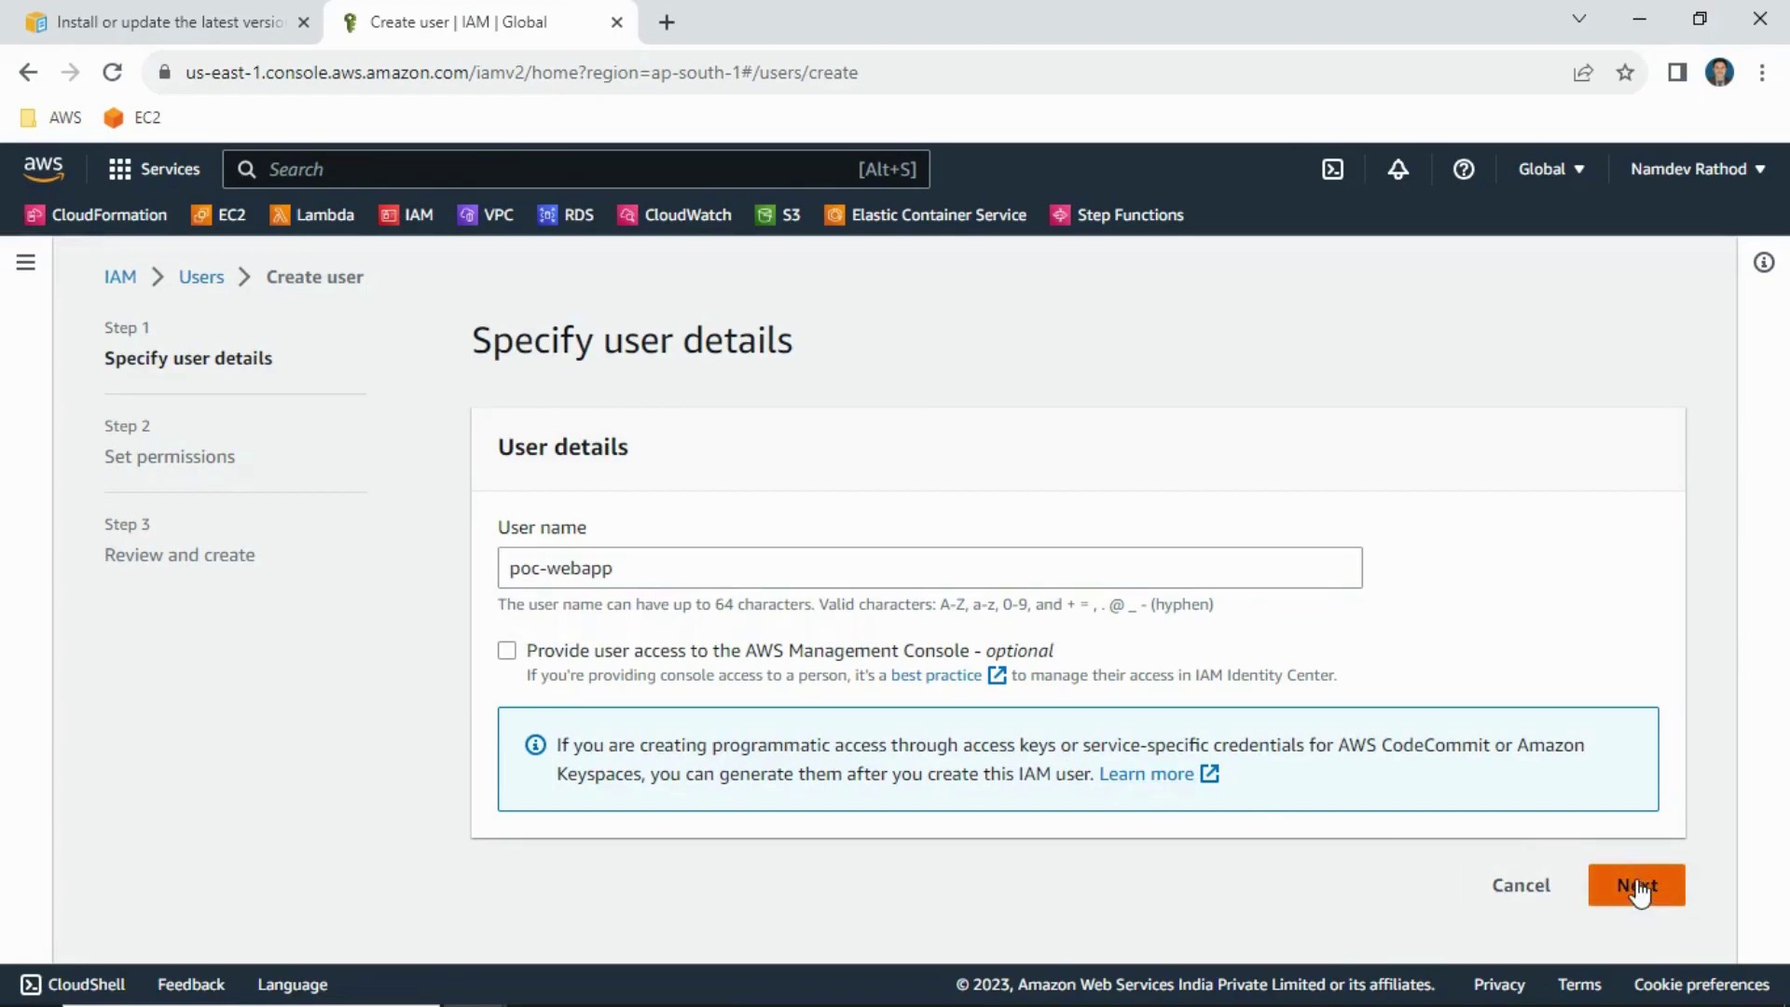
pyautogui.scroll(-3, 876, 601)
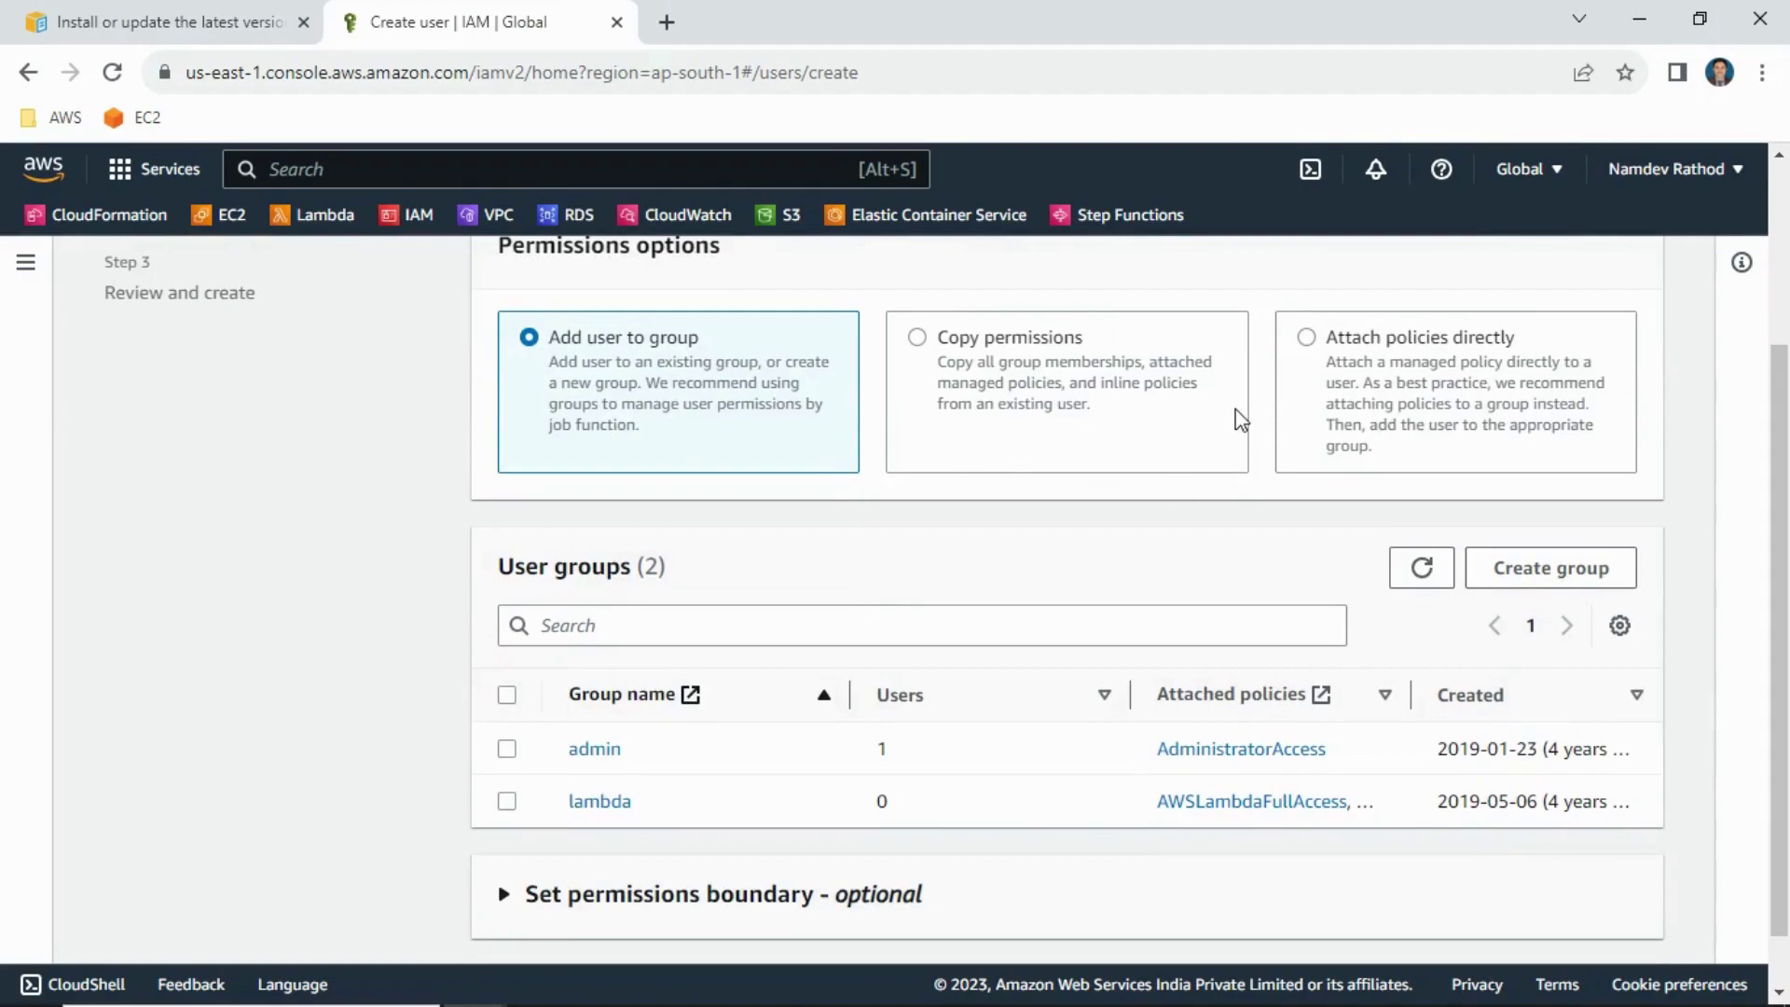
# Step: Attach the AdministratorAccess policy directly and create the user
pyautogui.click(1308, 339)
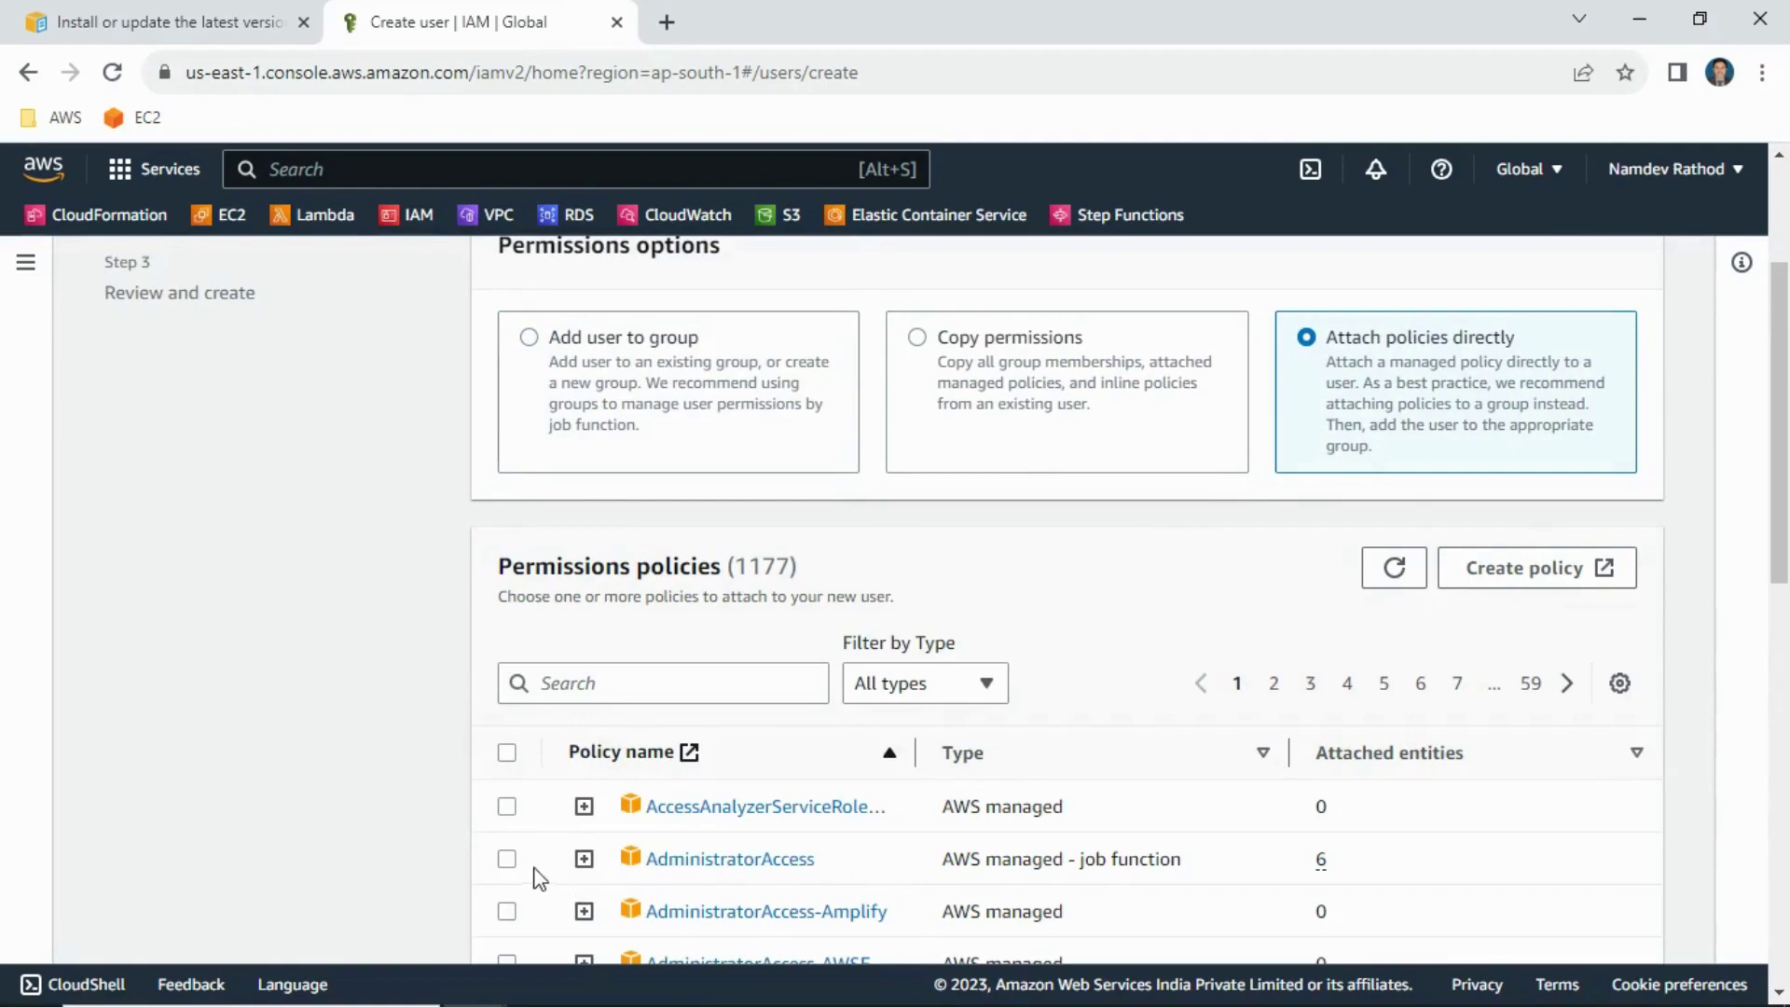
pyautogui.click(506, 859)
pyautogui.scroll(-3, 1087, 747)
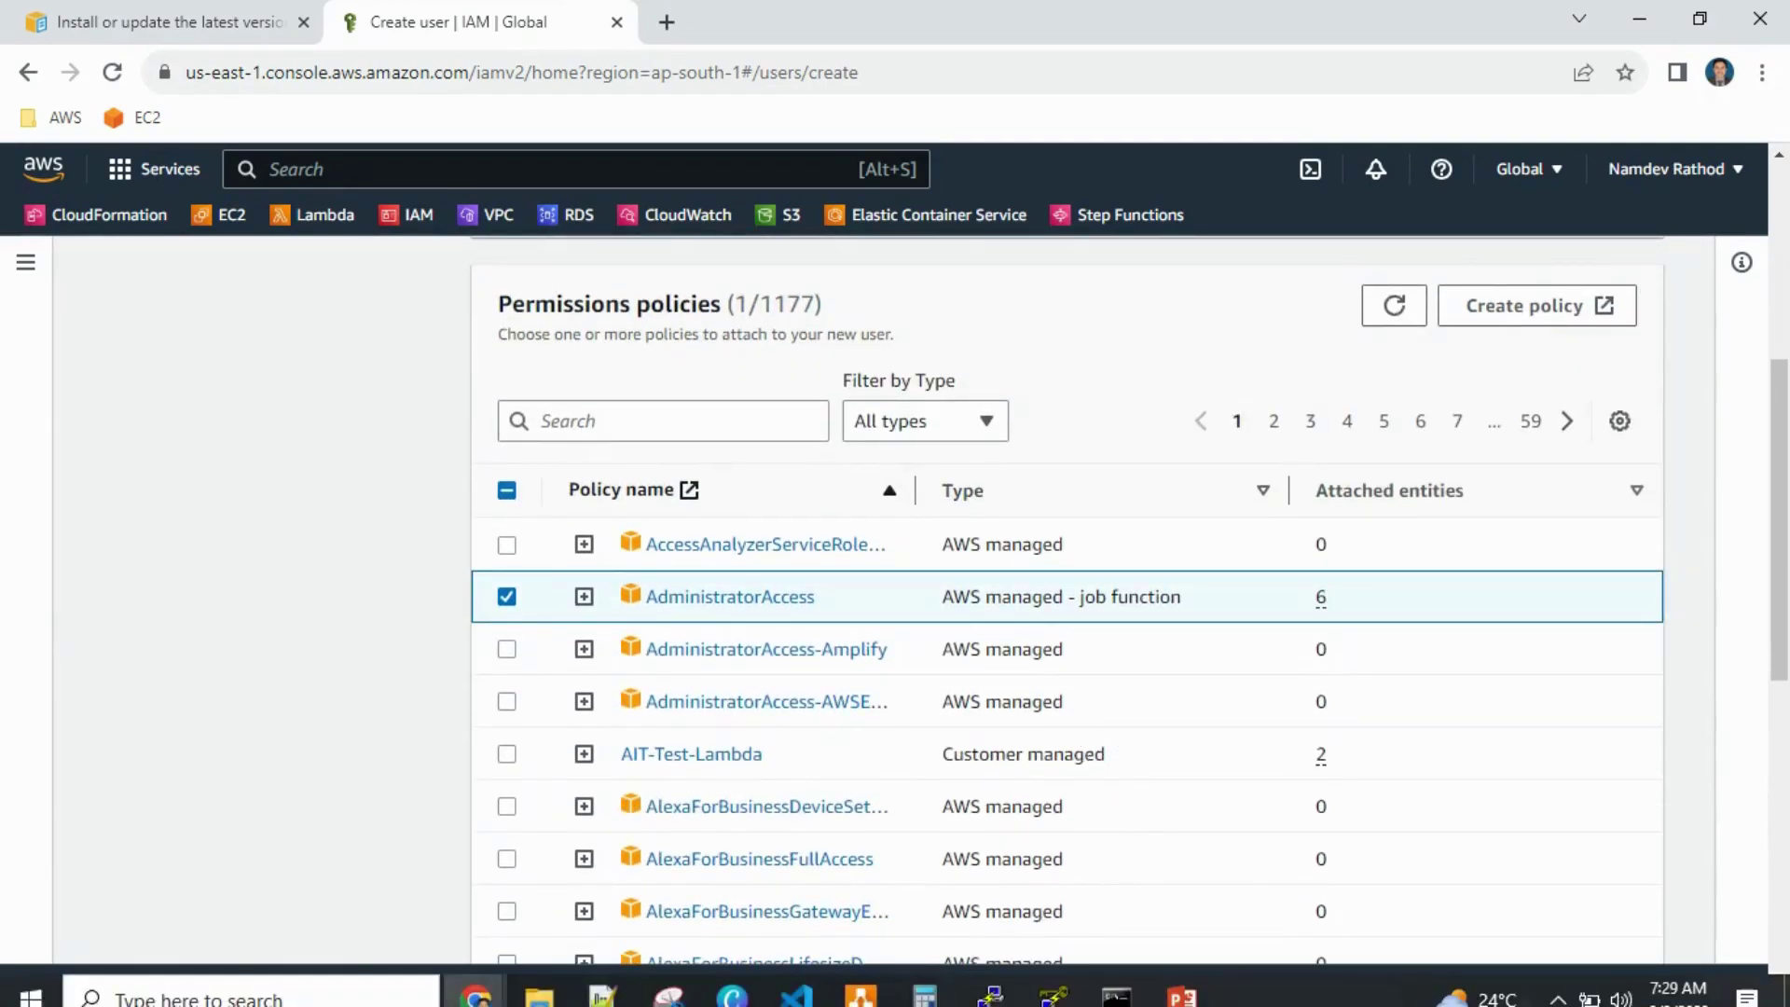
pyautogui.scroll(-9, 1398, 689)
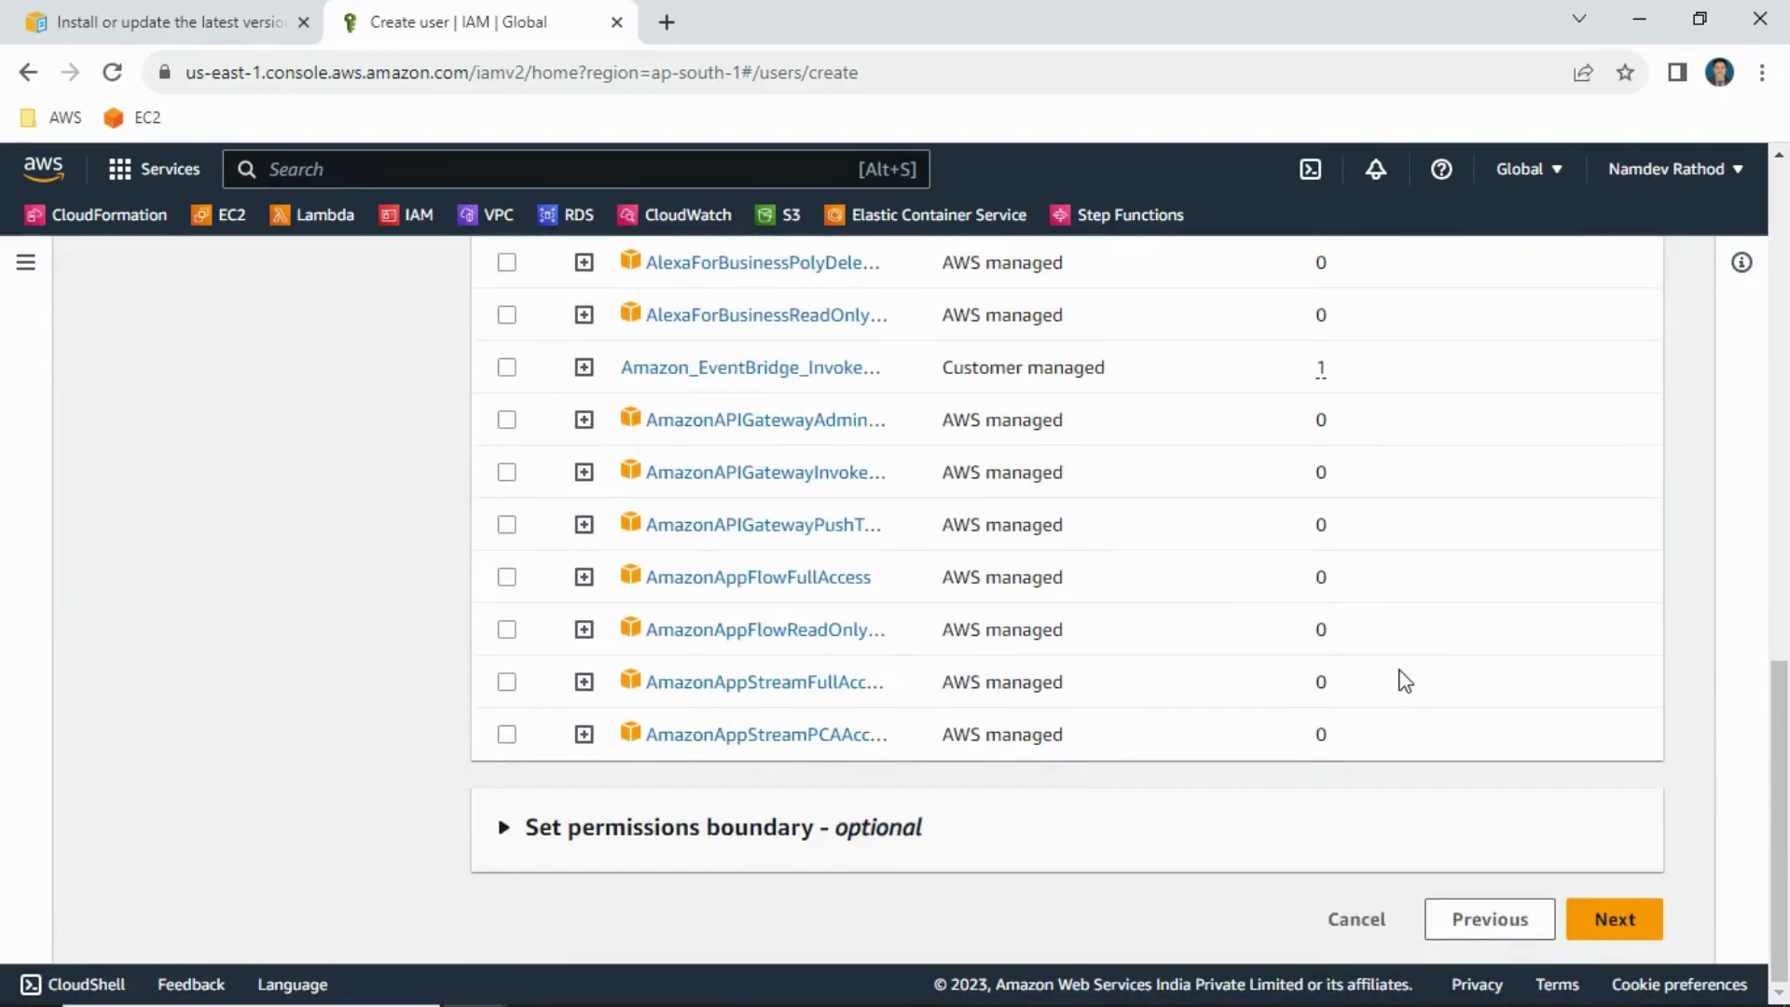
pyautogui.click(1605, 916)
pyautogui.scroll(-3, 1170, 663)
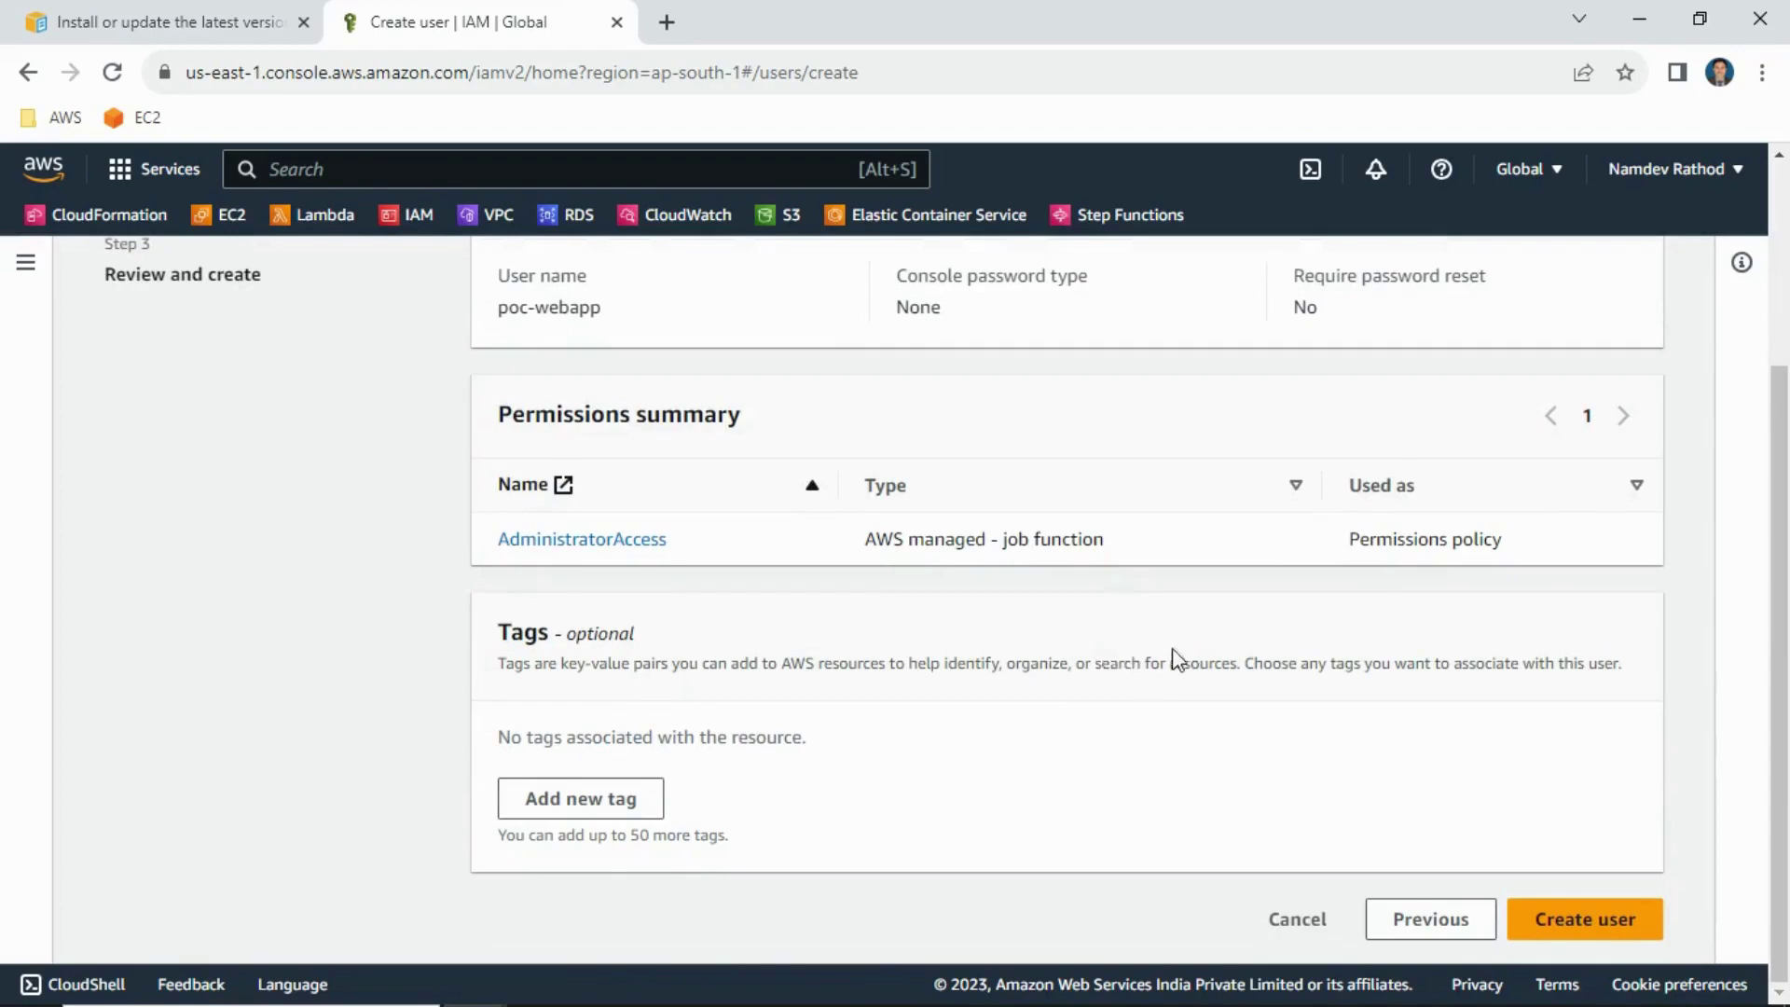
pyautogui.click(1602, 921)
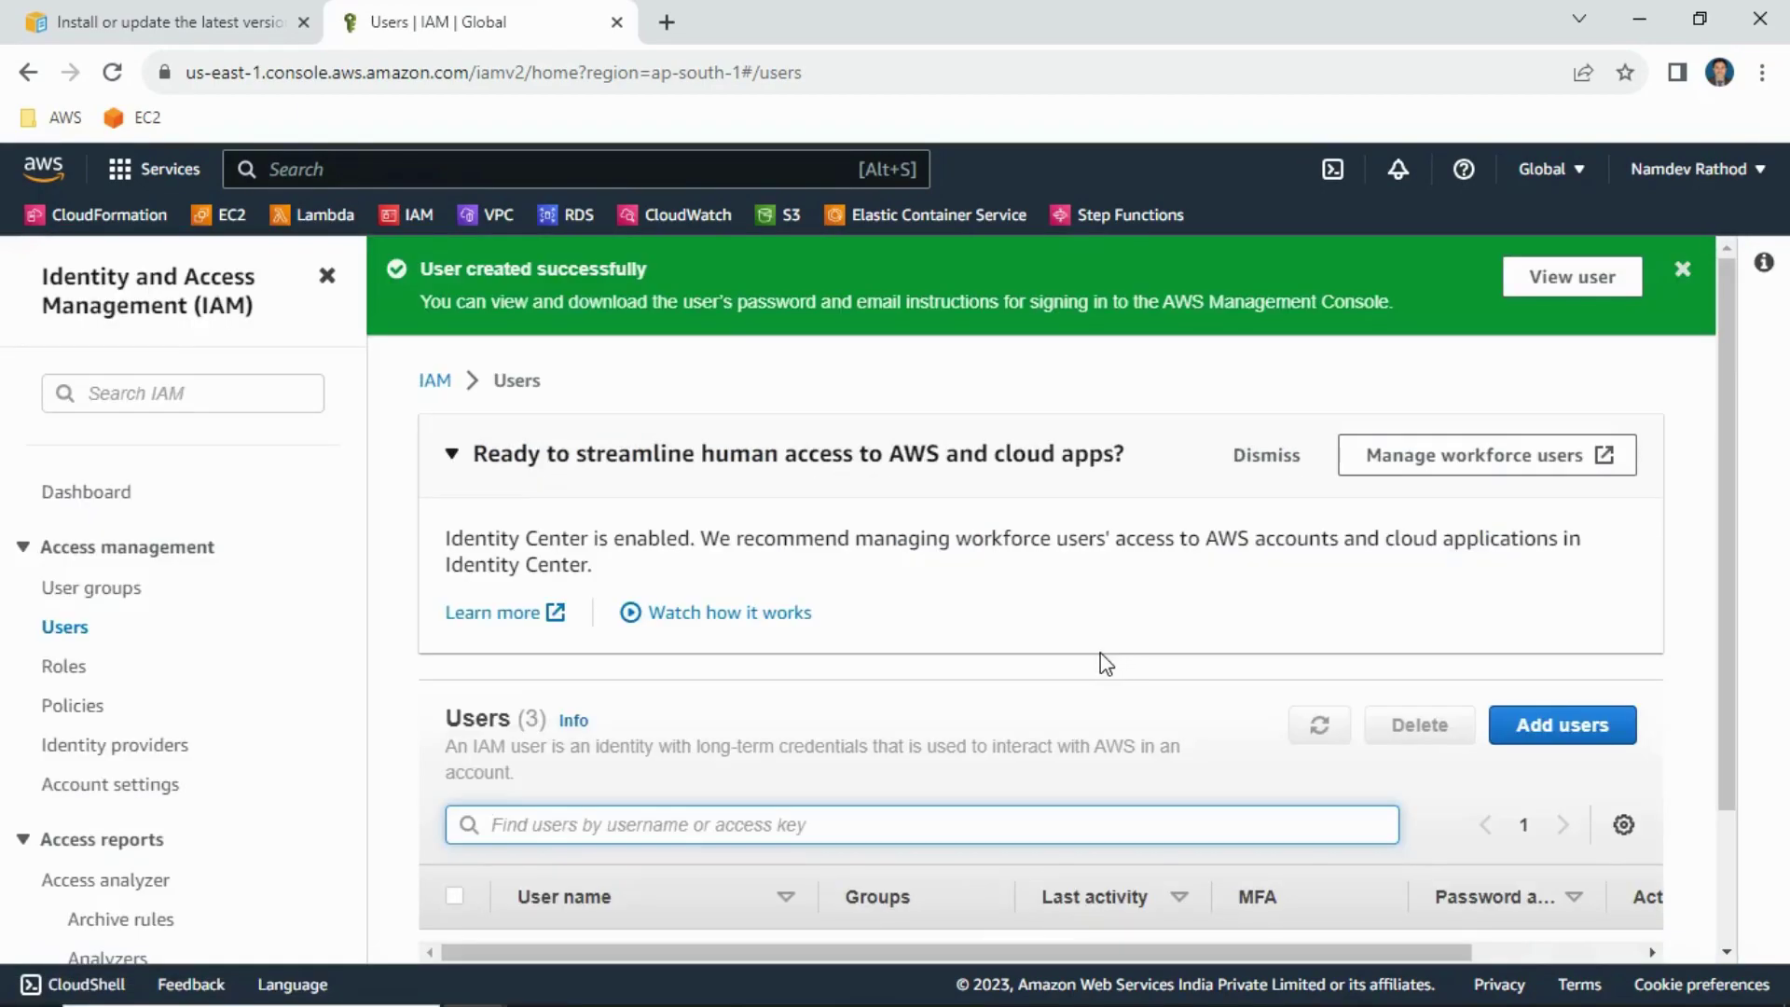
# Step: Open poc-webapp's Security credentials and start creating an access key
pyautogui.scroll(-2, 1104, 662)
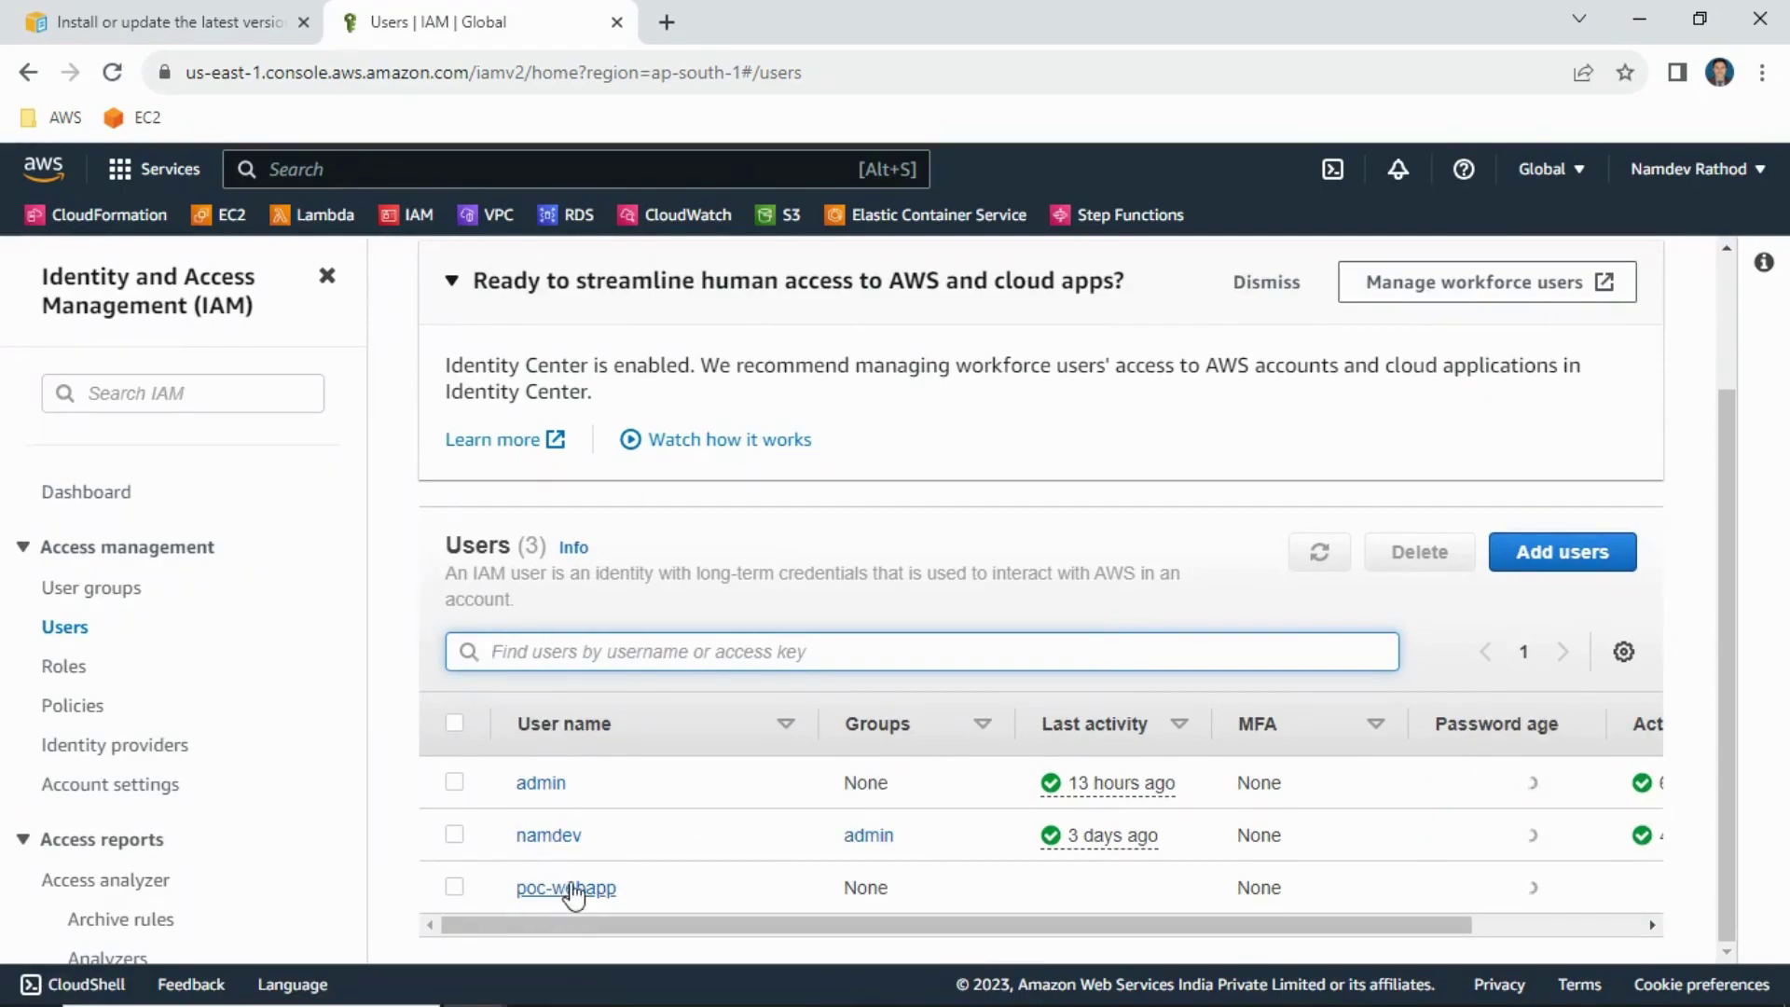
pyautogui.click(569, 888)
pyautogui.scroll(-4, 1022, 663)
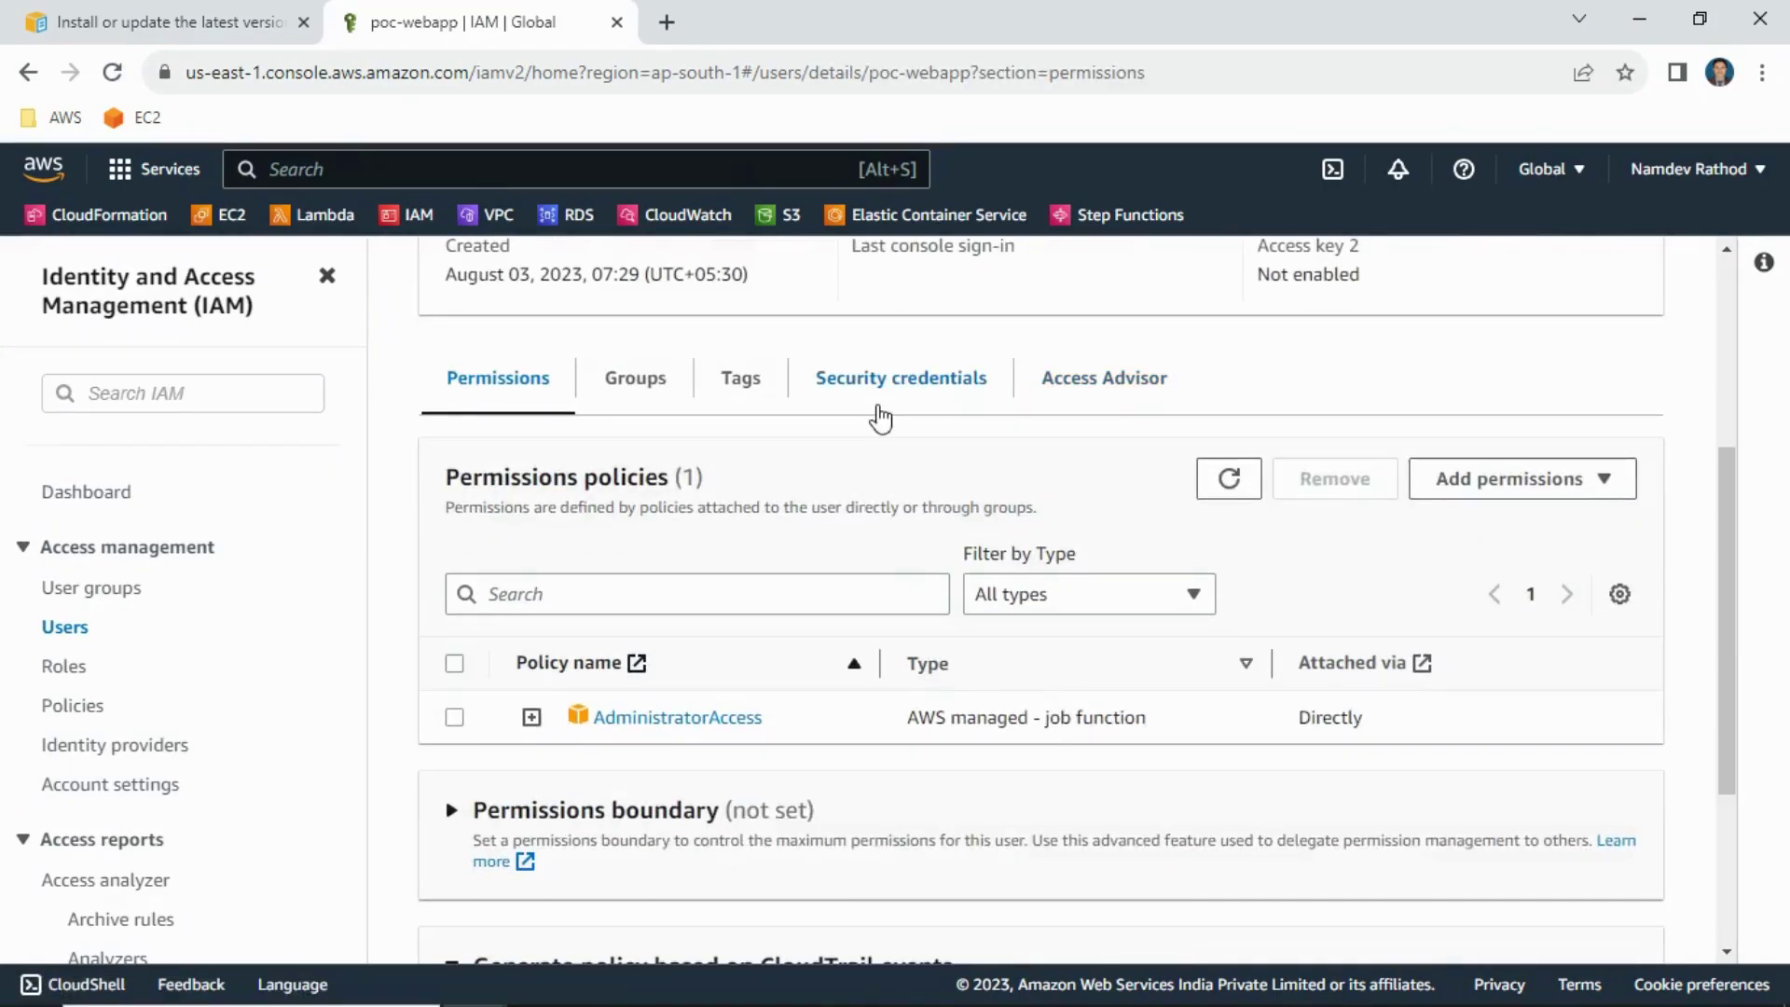
pyautogui.click(885, 385)
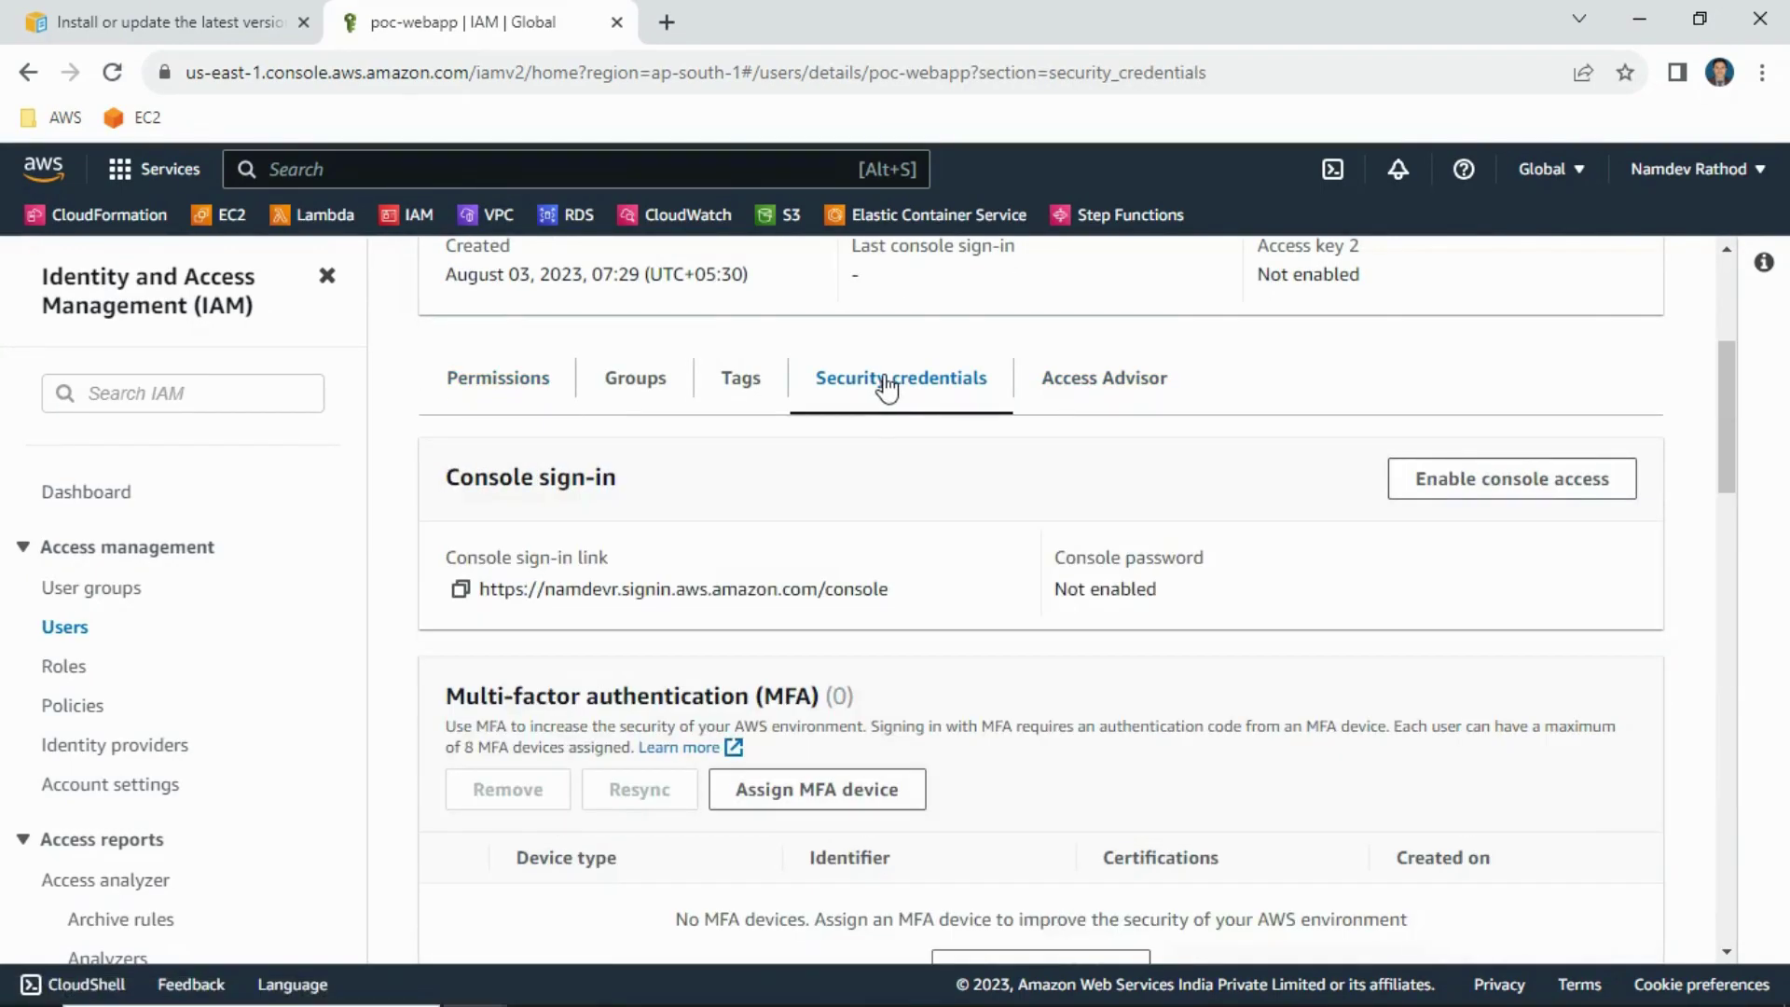
pyautogui.scroll(-5, 1043, 587)
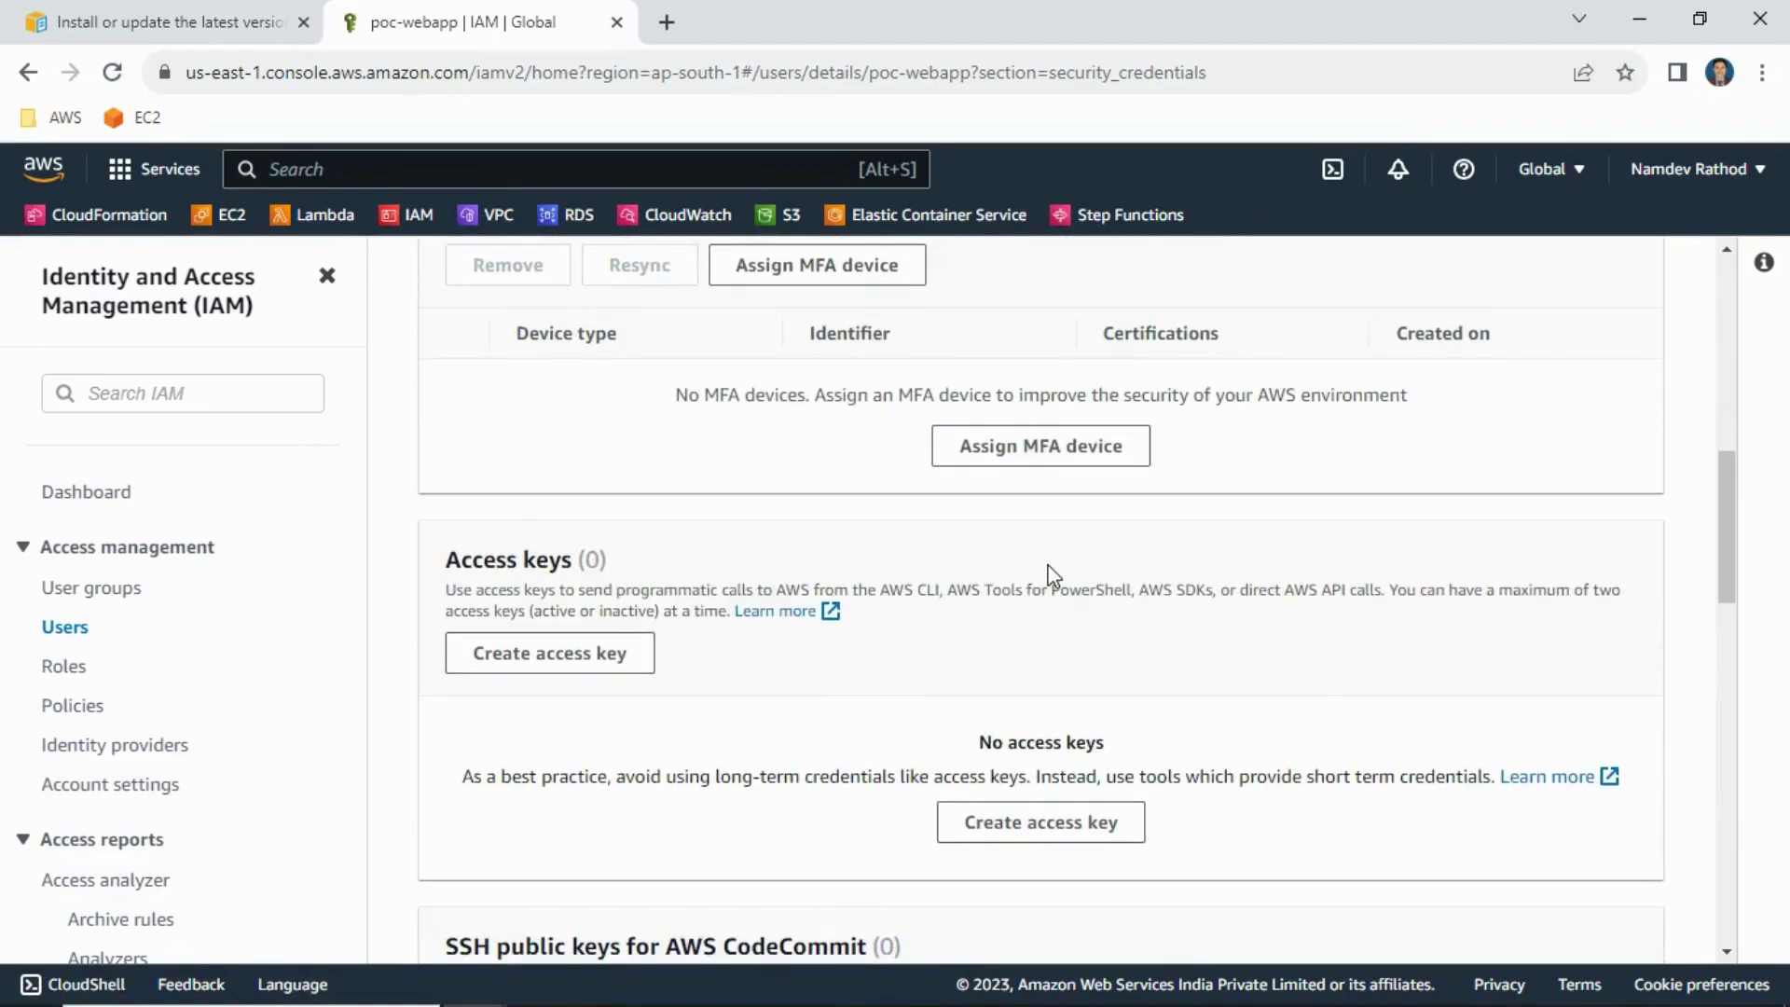
pyautogui.scroll(-3, 1048, 573)
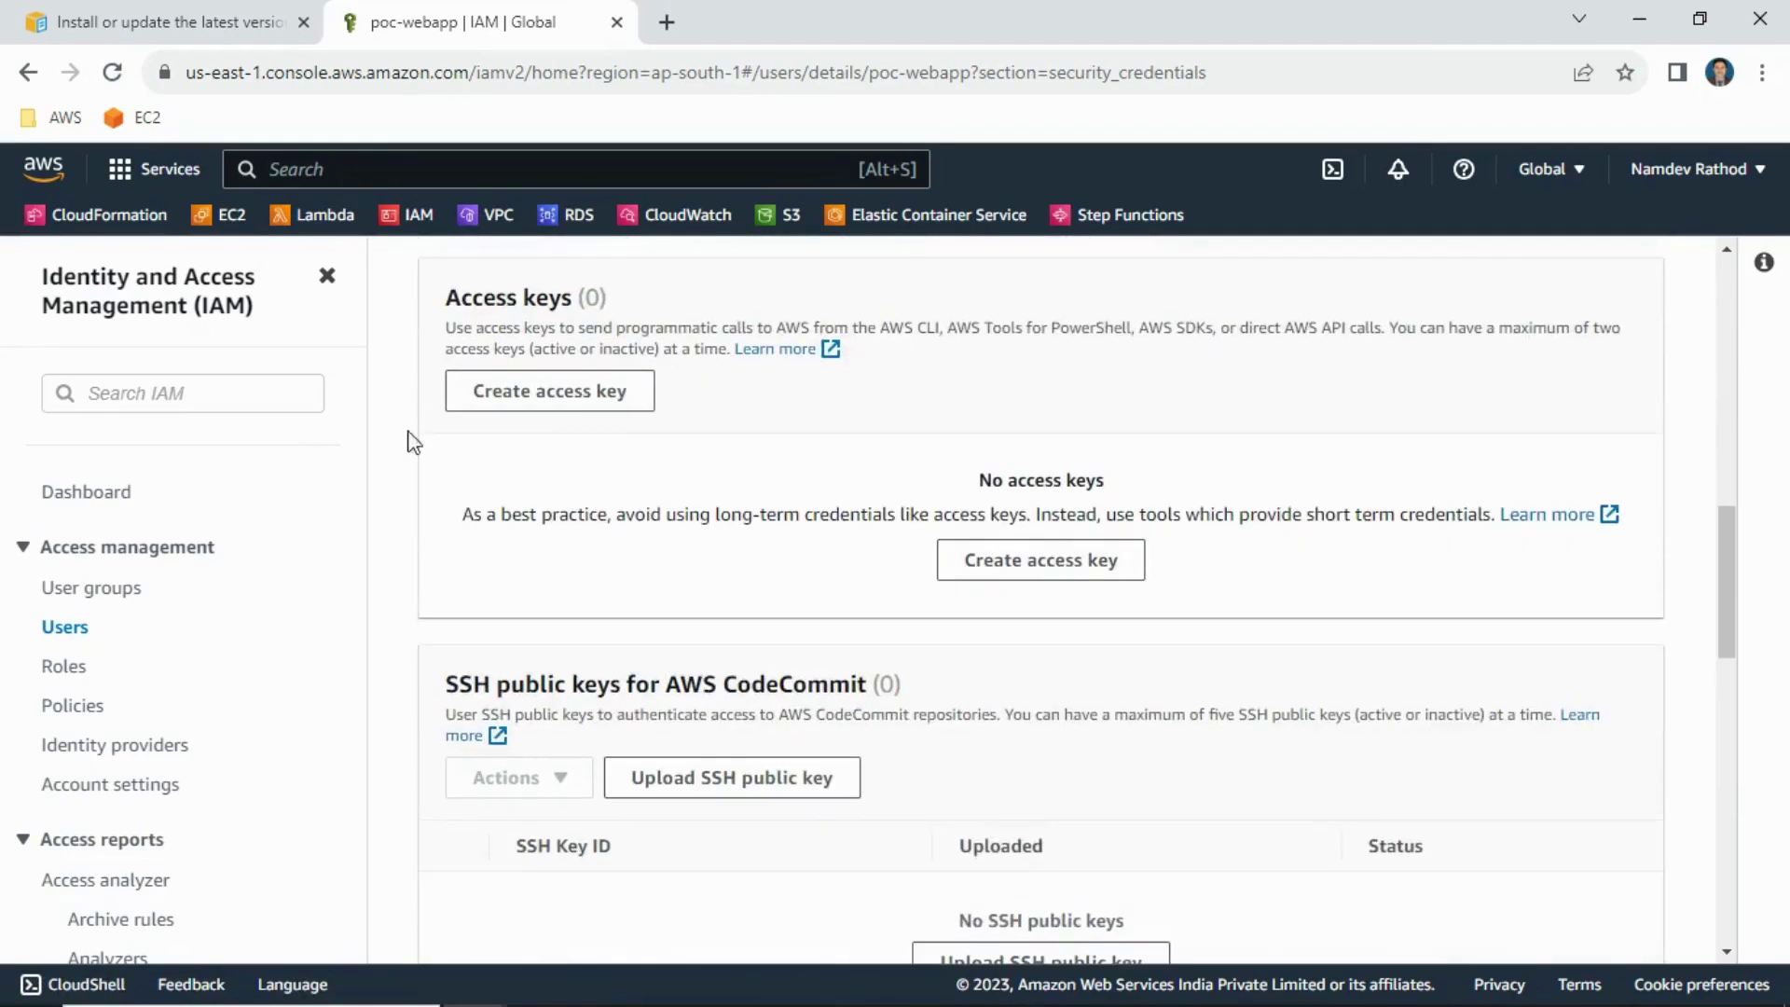
pyautogui.tripleClick(485, 298)
pyautogui.click(569, 396)
pyautogui.scroll(-1, 932, 494)
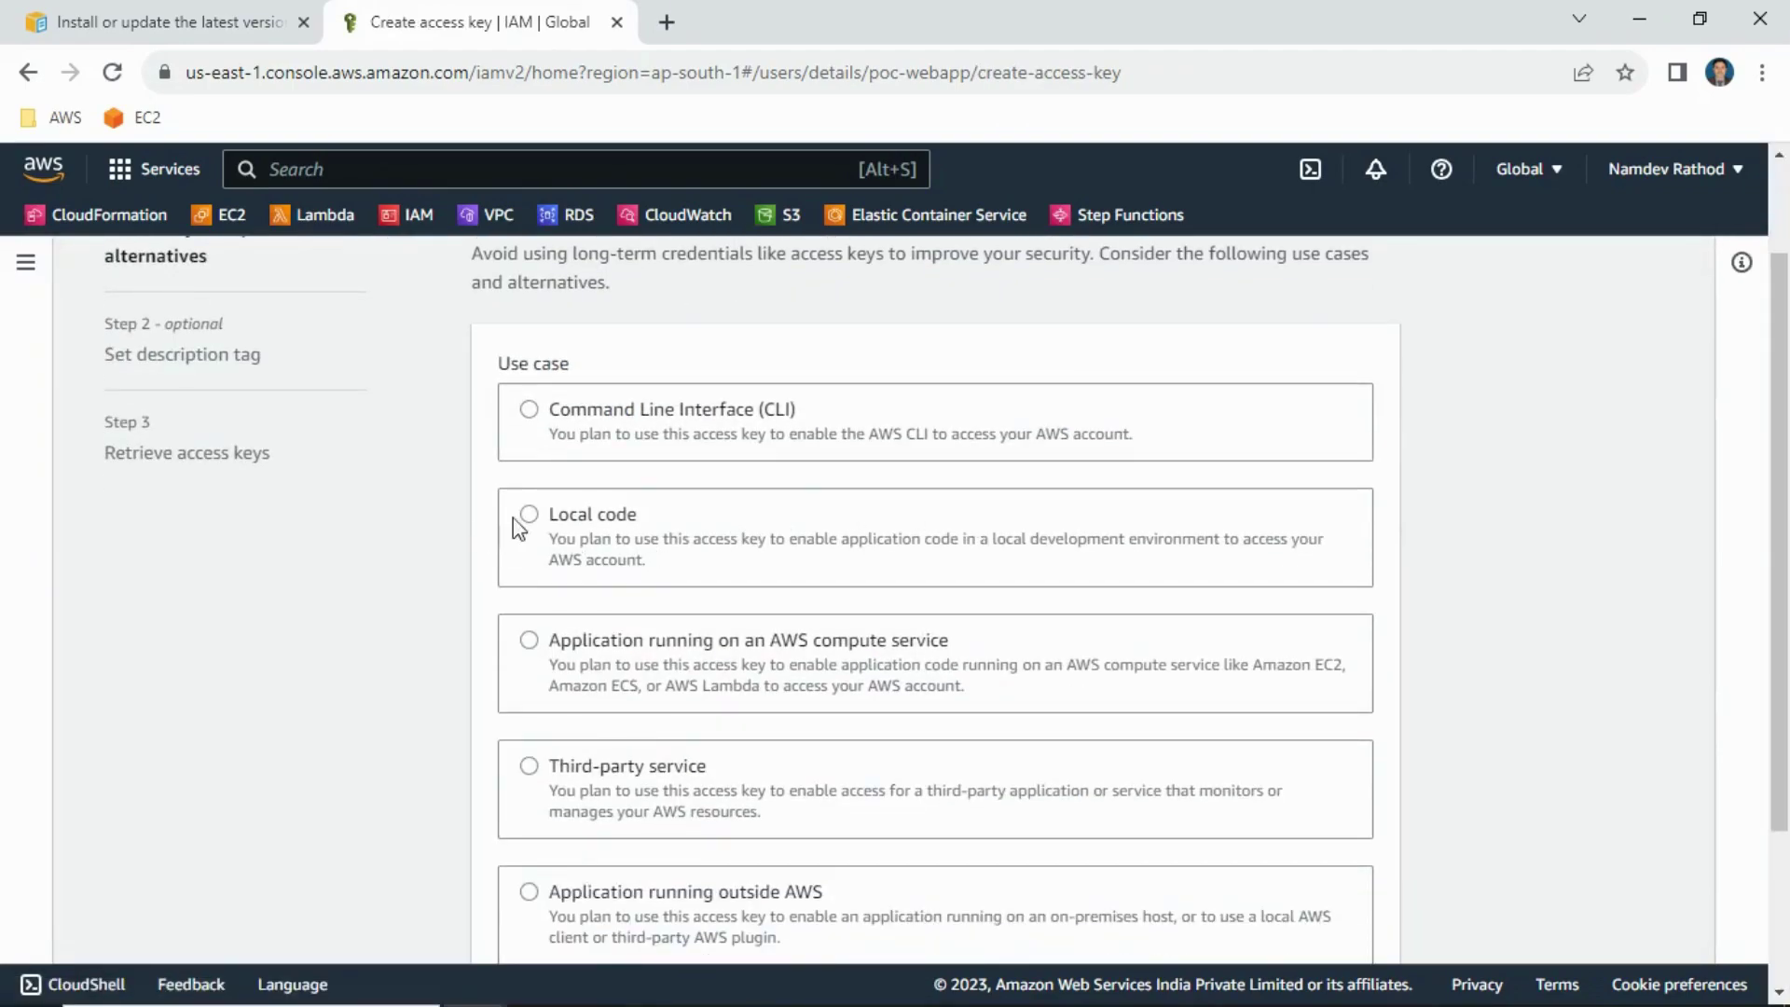
# Step: Create a Command Line Interface access key without a description and reveal its secret
pyautogui.click(529, 410)
pyautogui.scroll(-5, 1057, 572)
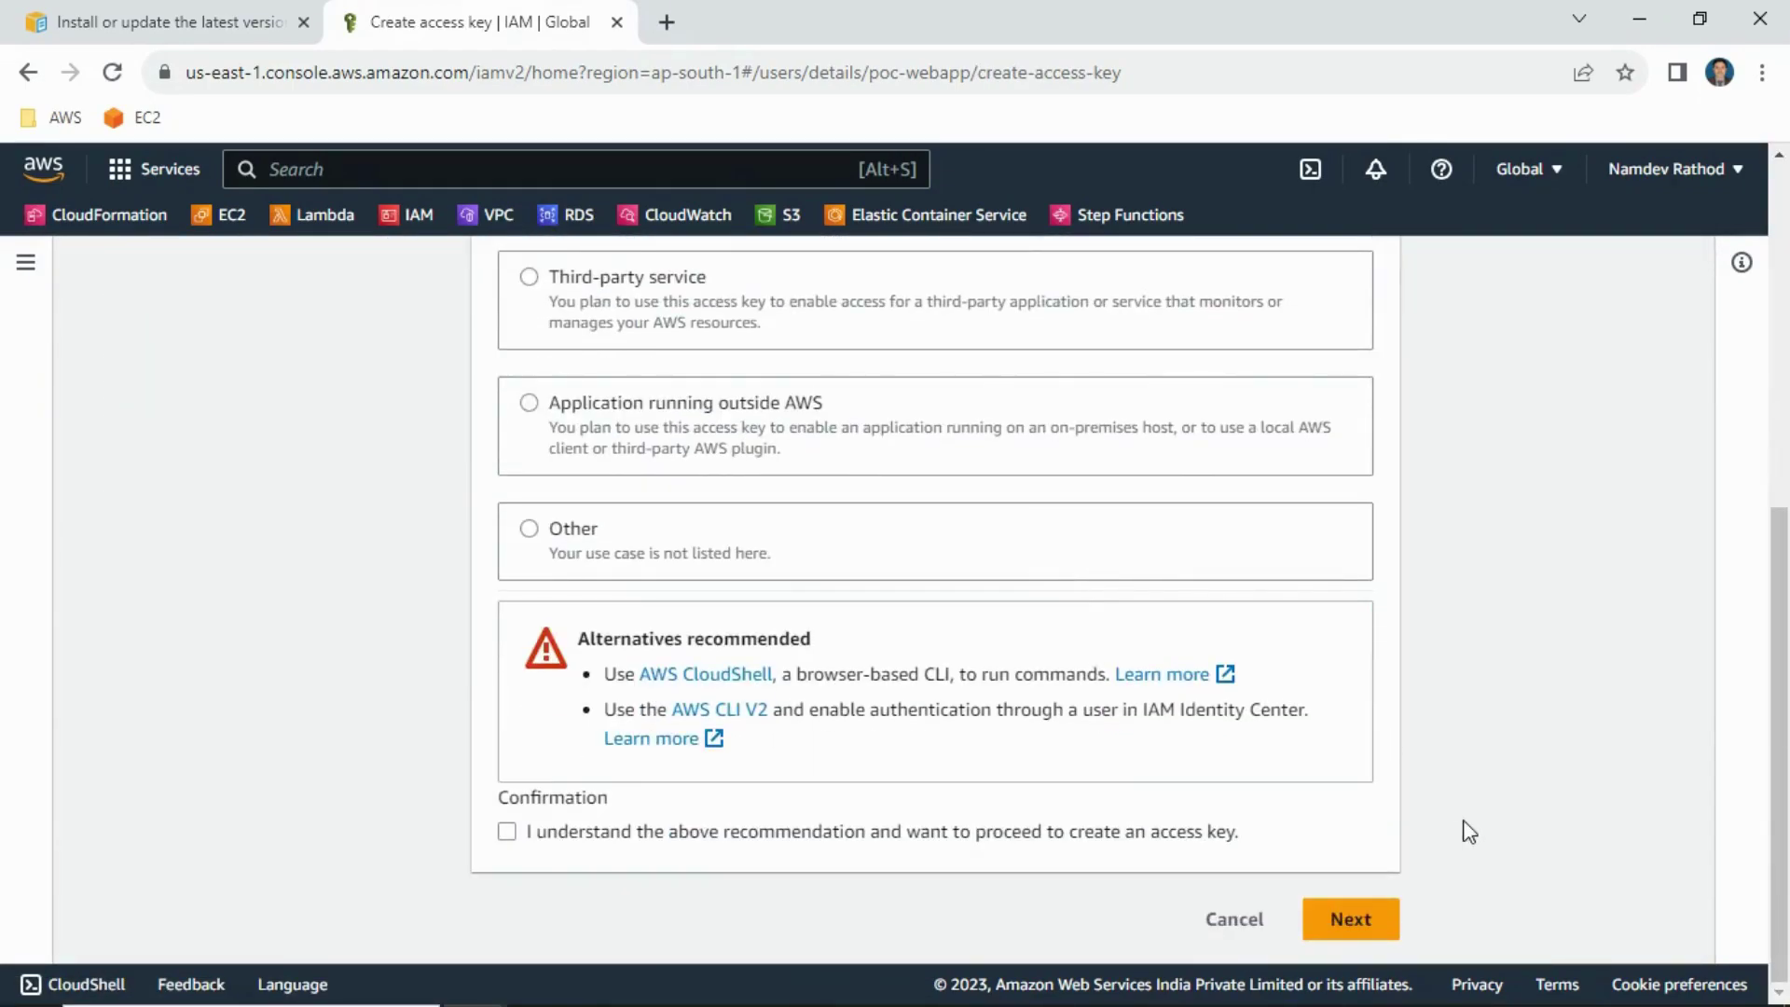
pyautogui.click(507, 833)
pyautogui.click(1363, 923)
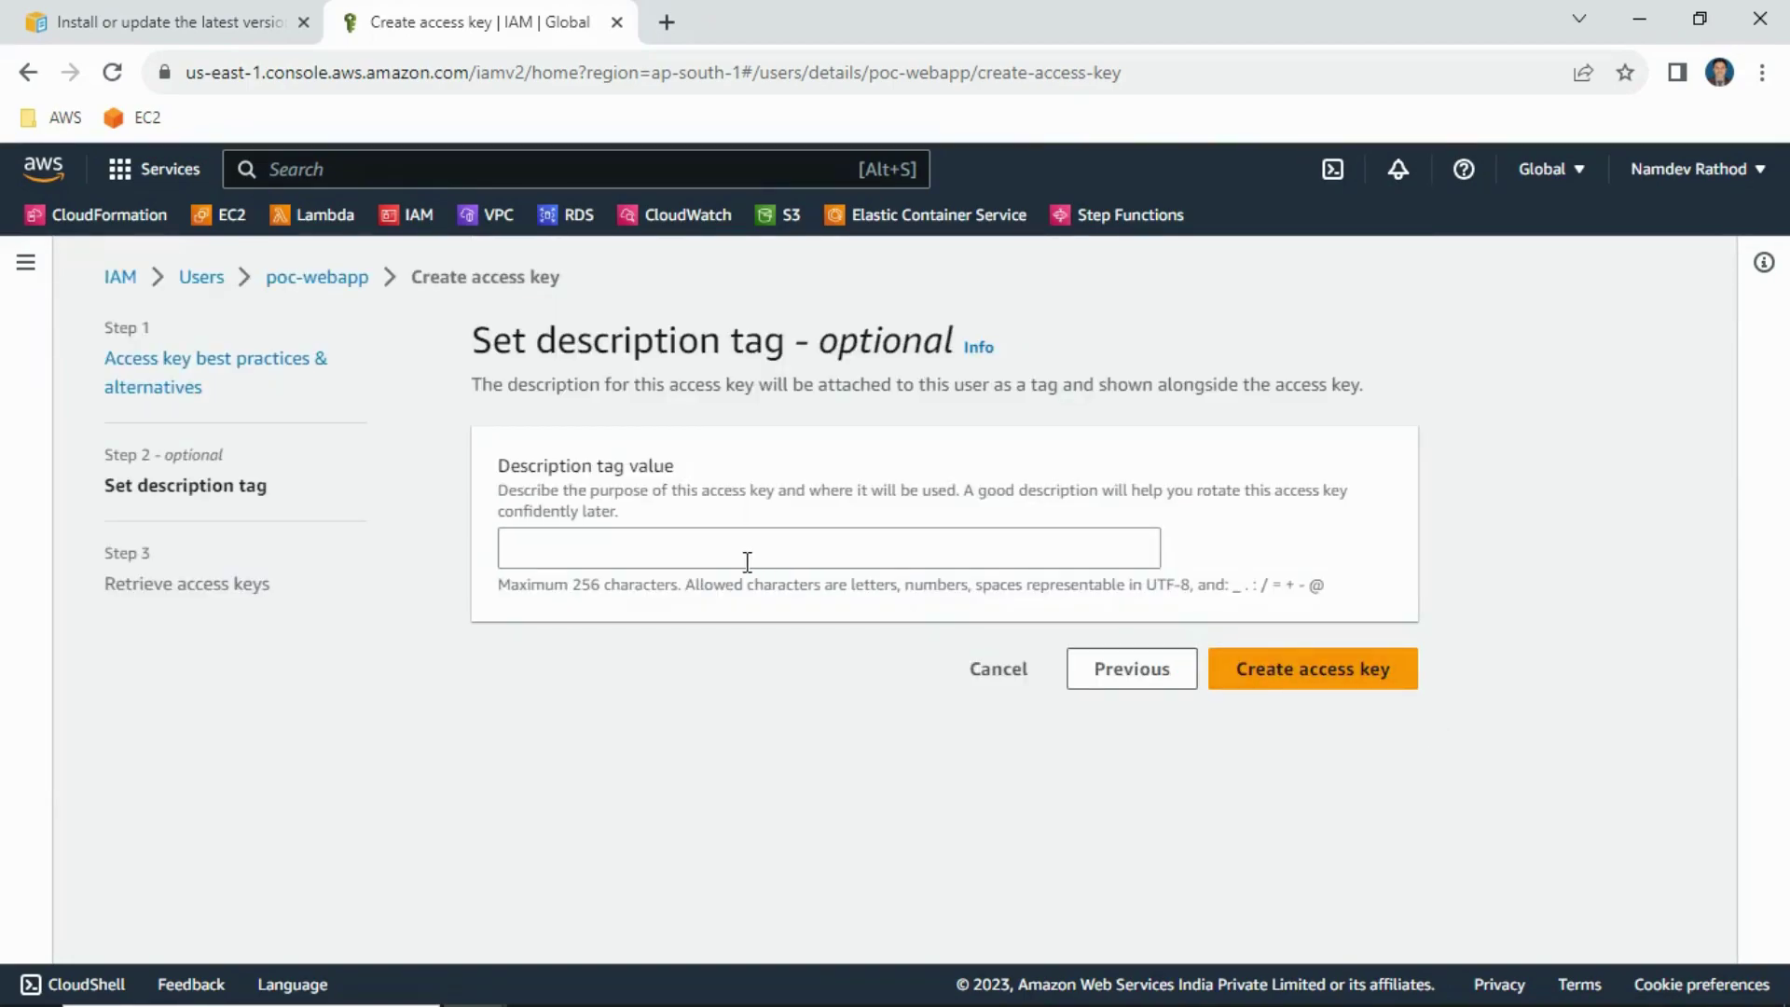
pyautogui.click(1335, 676)
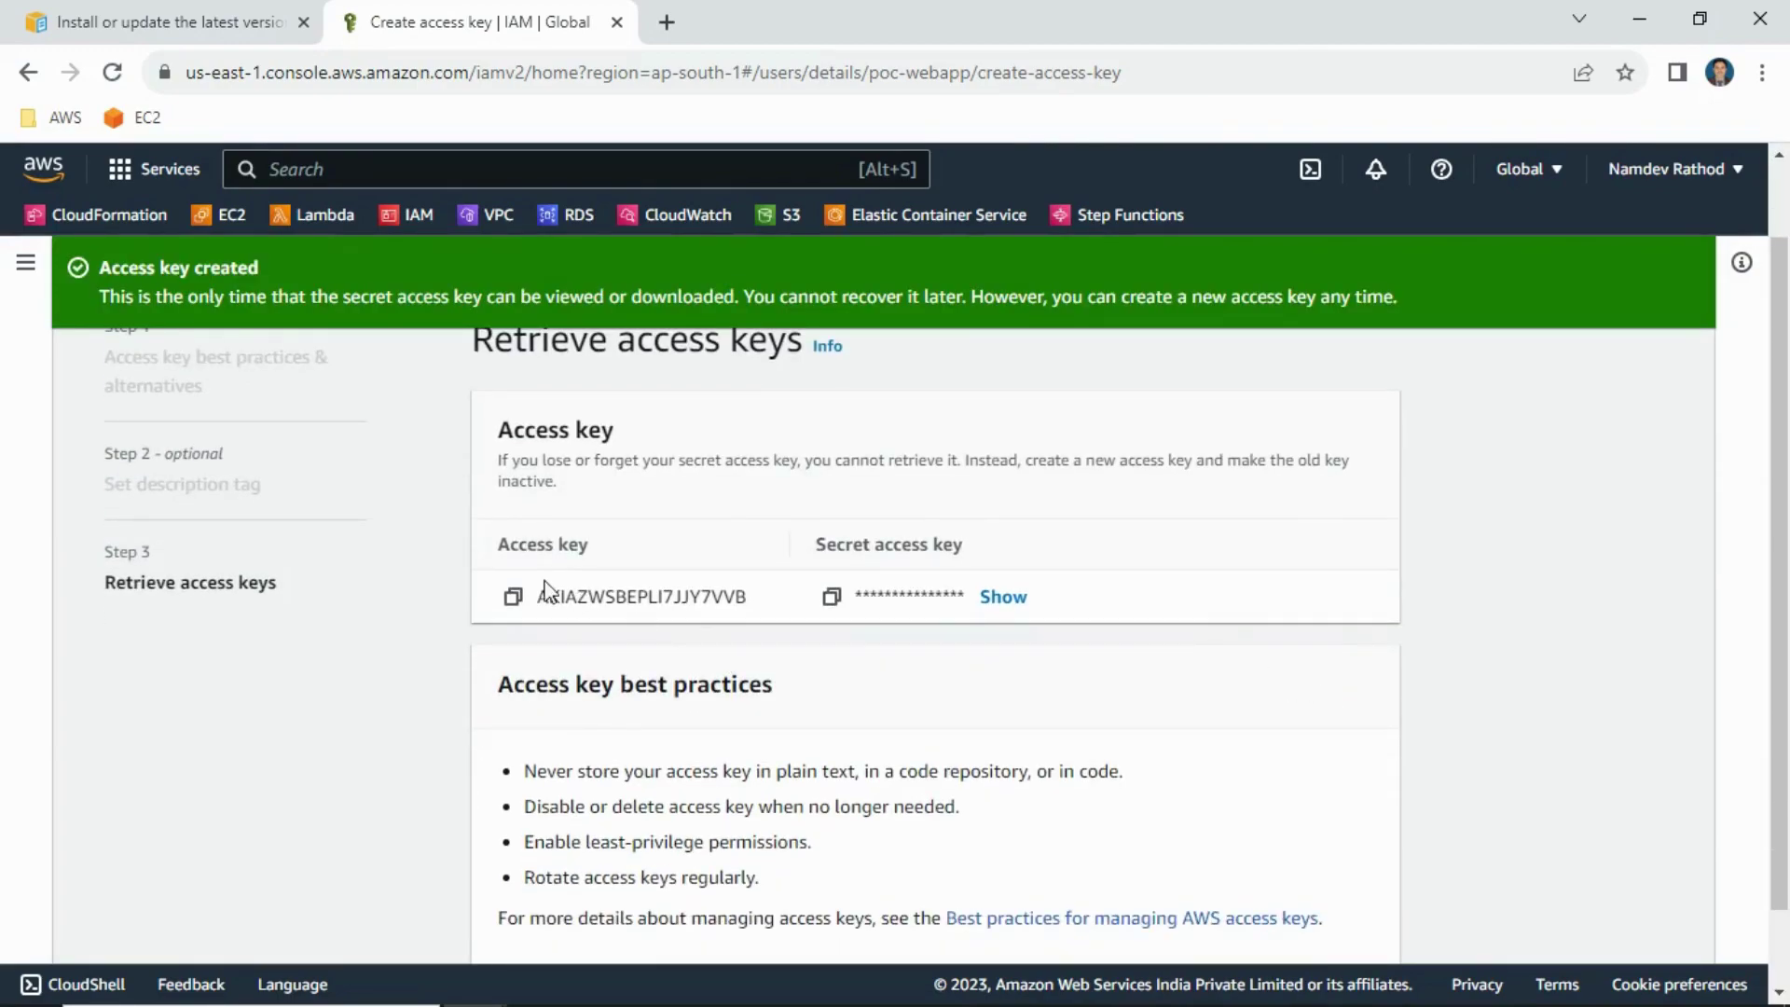
pyautogui.click(993, 598)
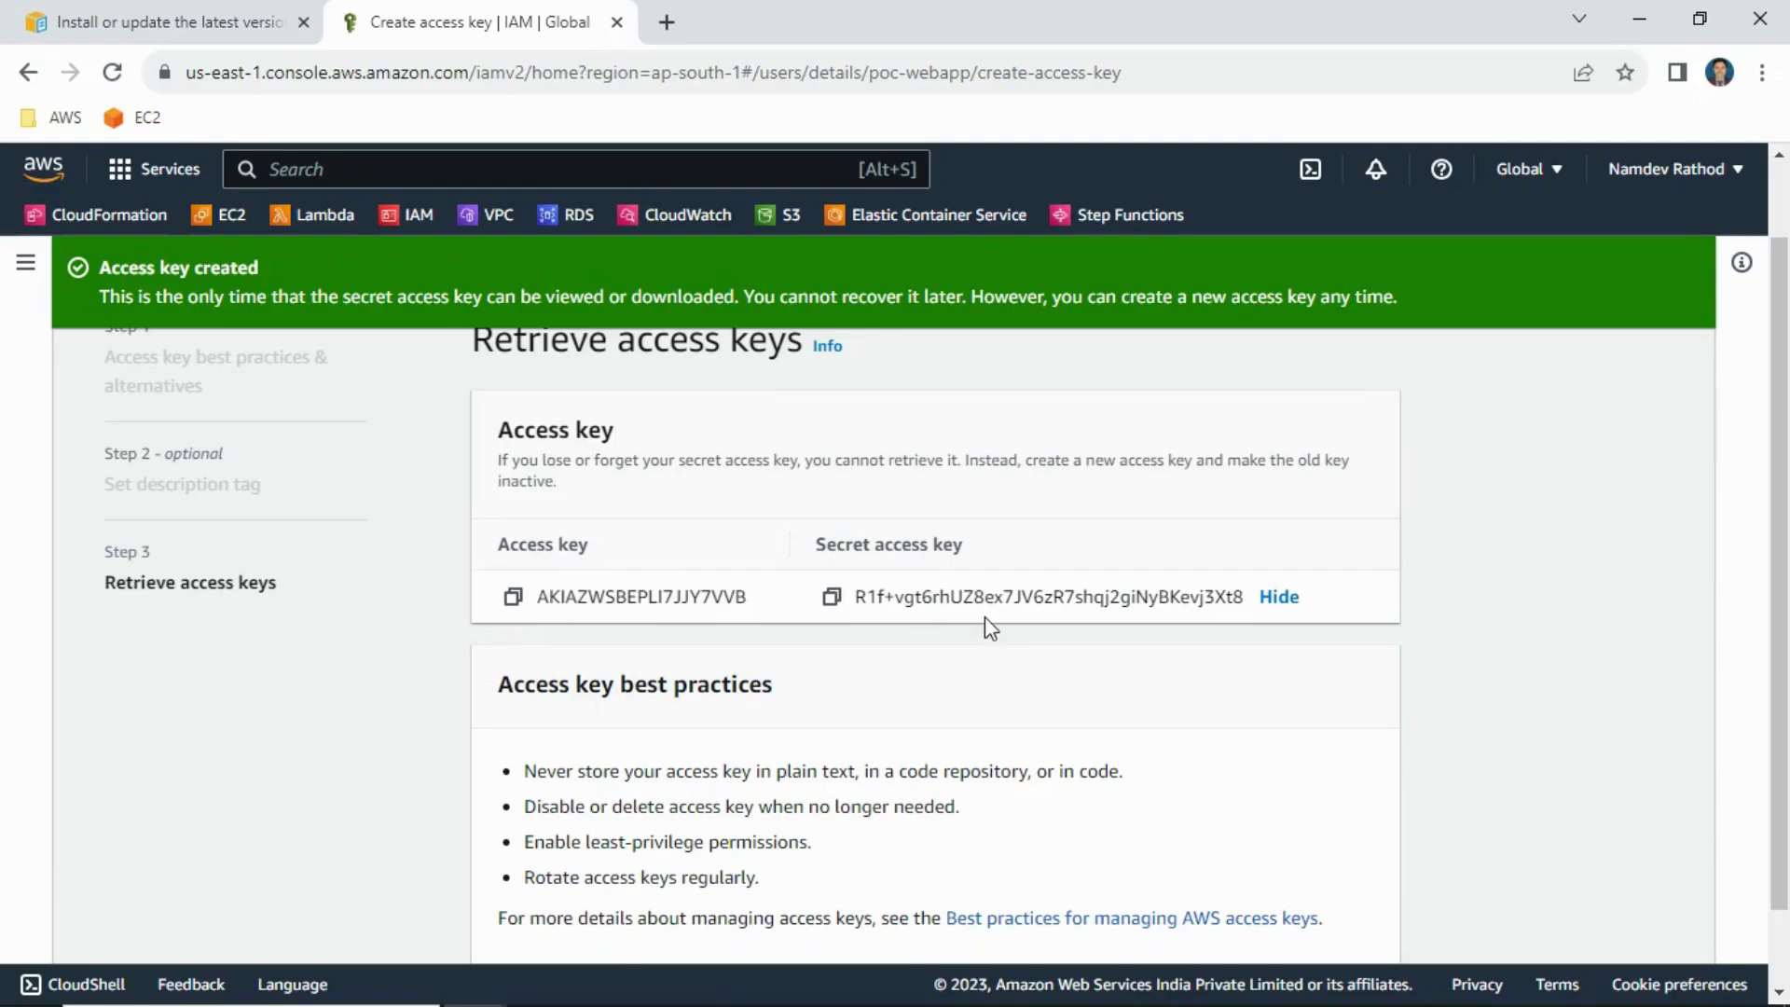
pyautogui.click(825, 995)
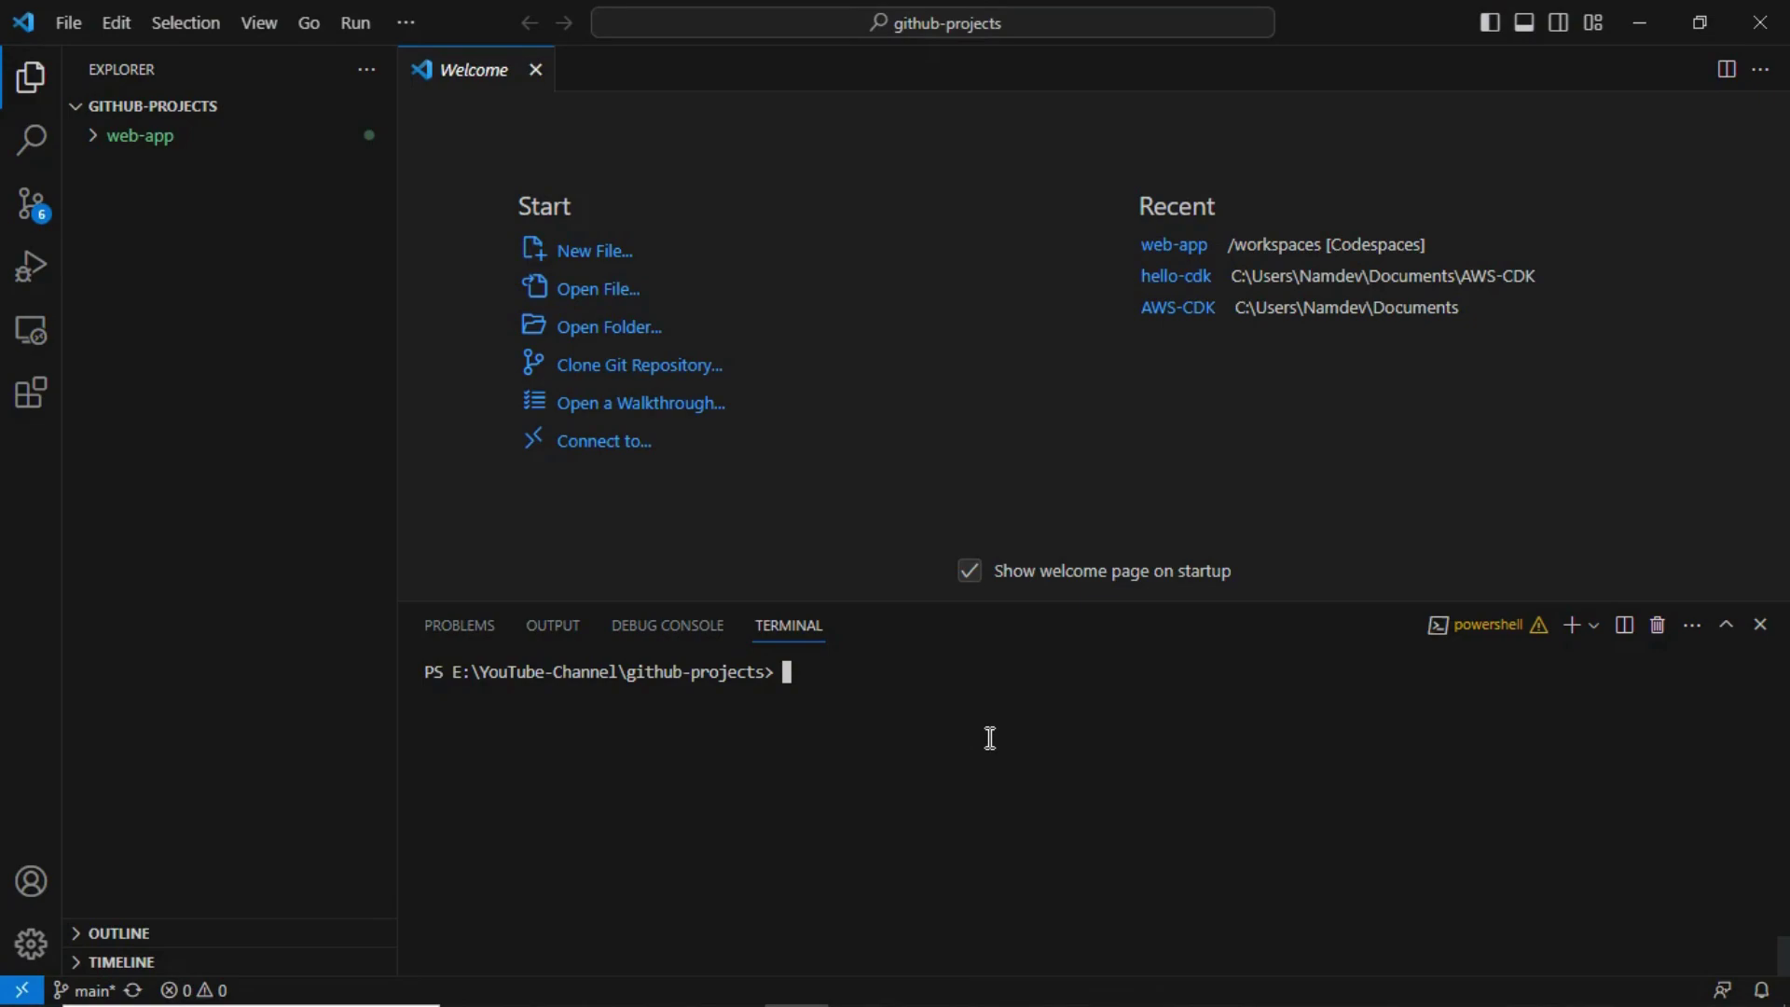
# Step: Run aws configure, keeping the stored access key ID and secret access key
pyautogui.write('aws configure')
pyautogui.press('Return')
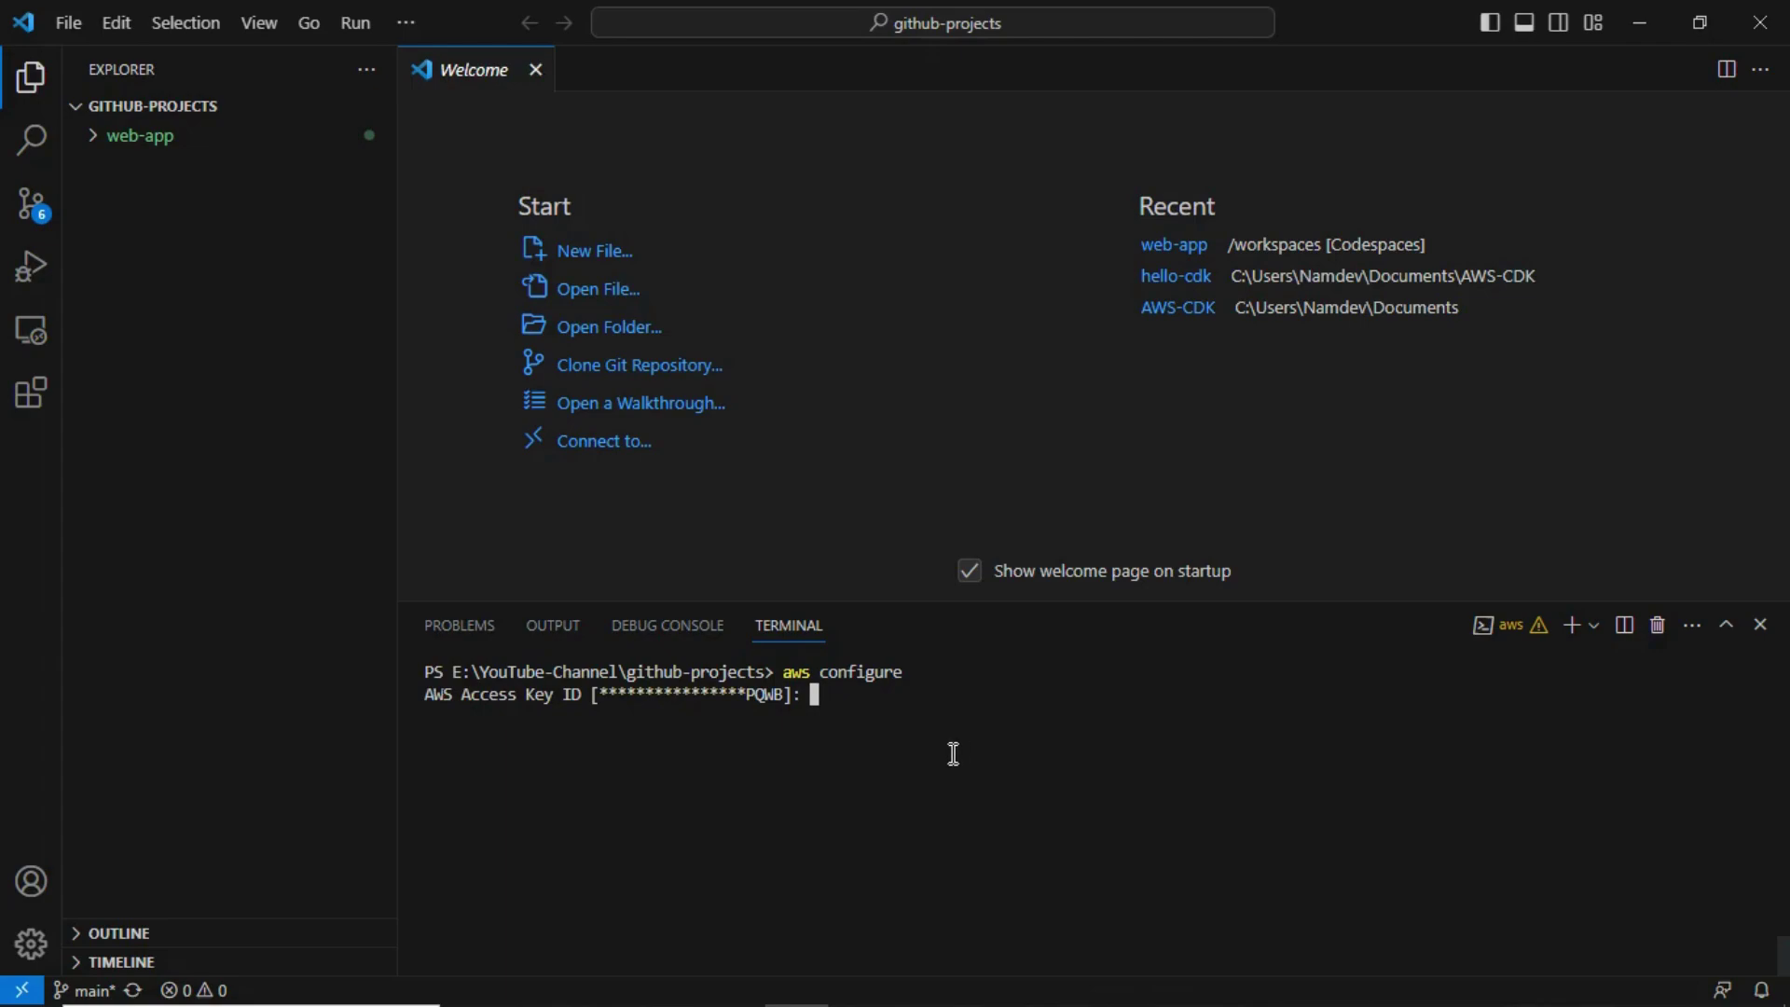
pyautogui.press('Return')
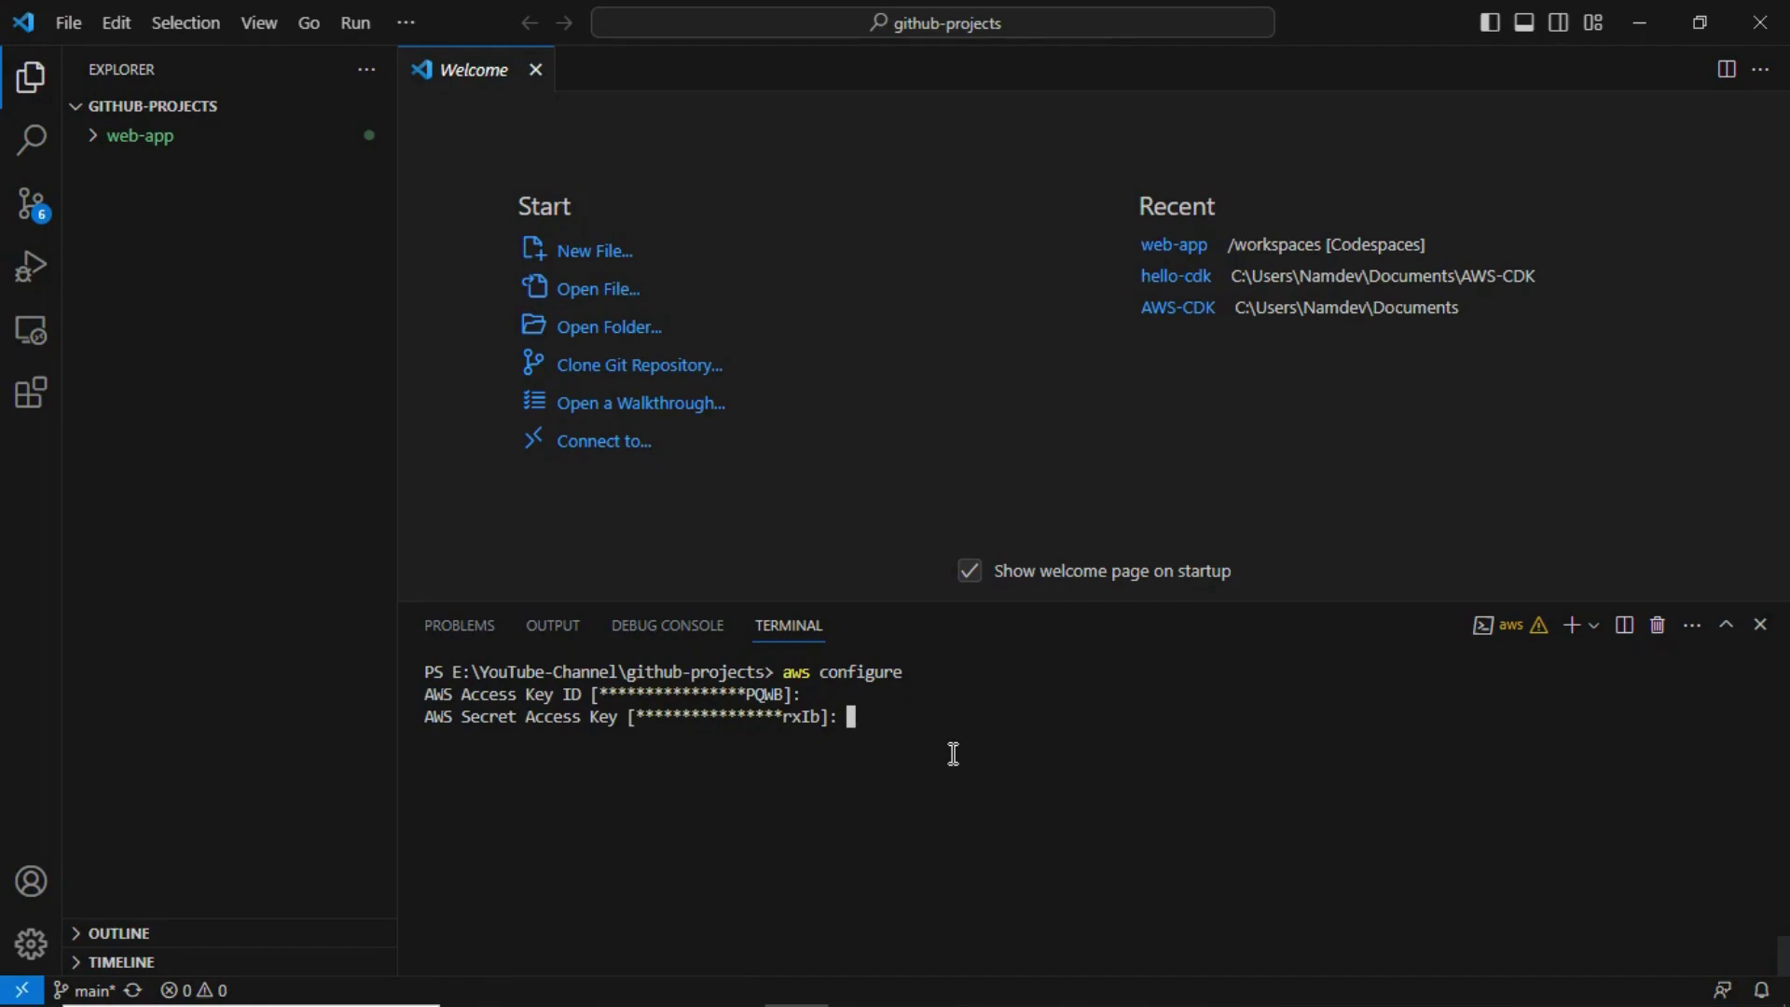
pyautogui.press('Return')
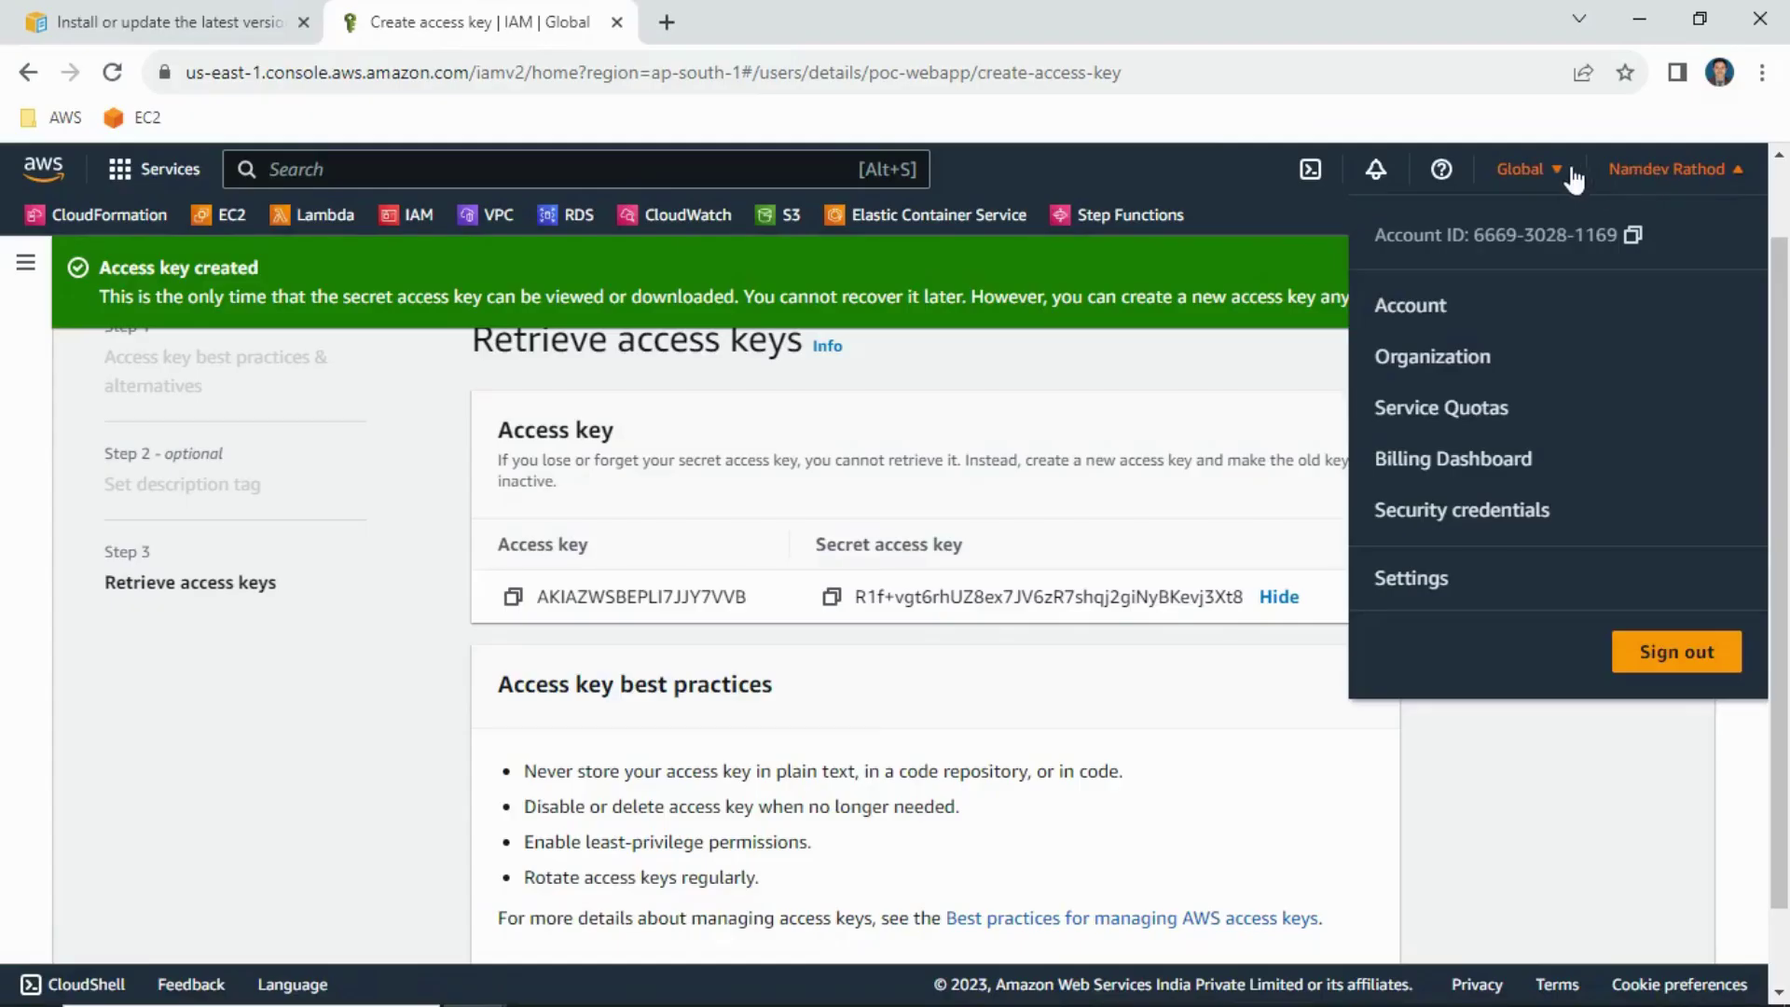
pyautogui.click(1523, 171)
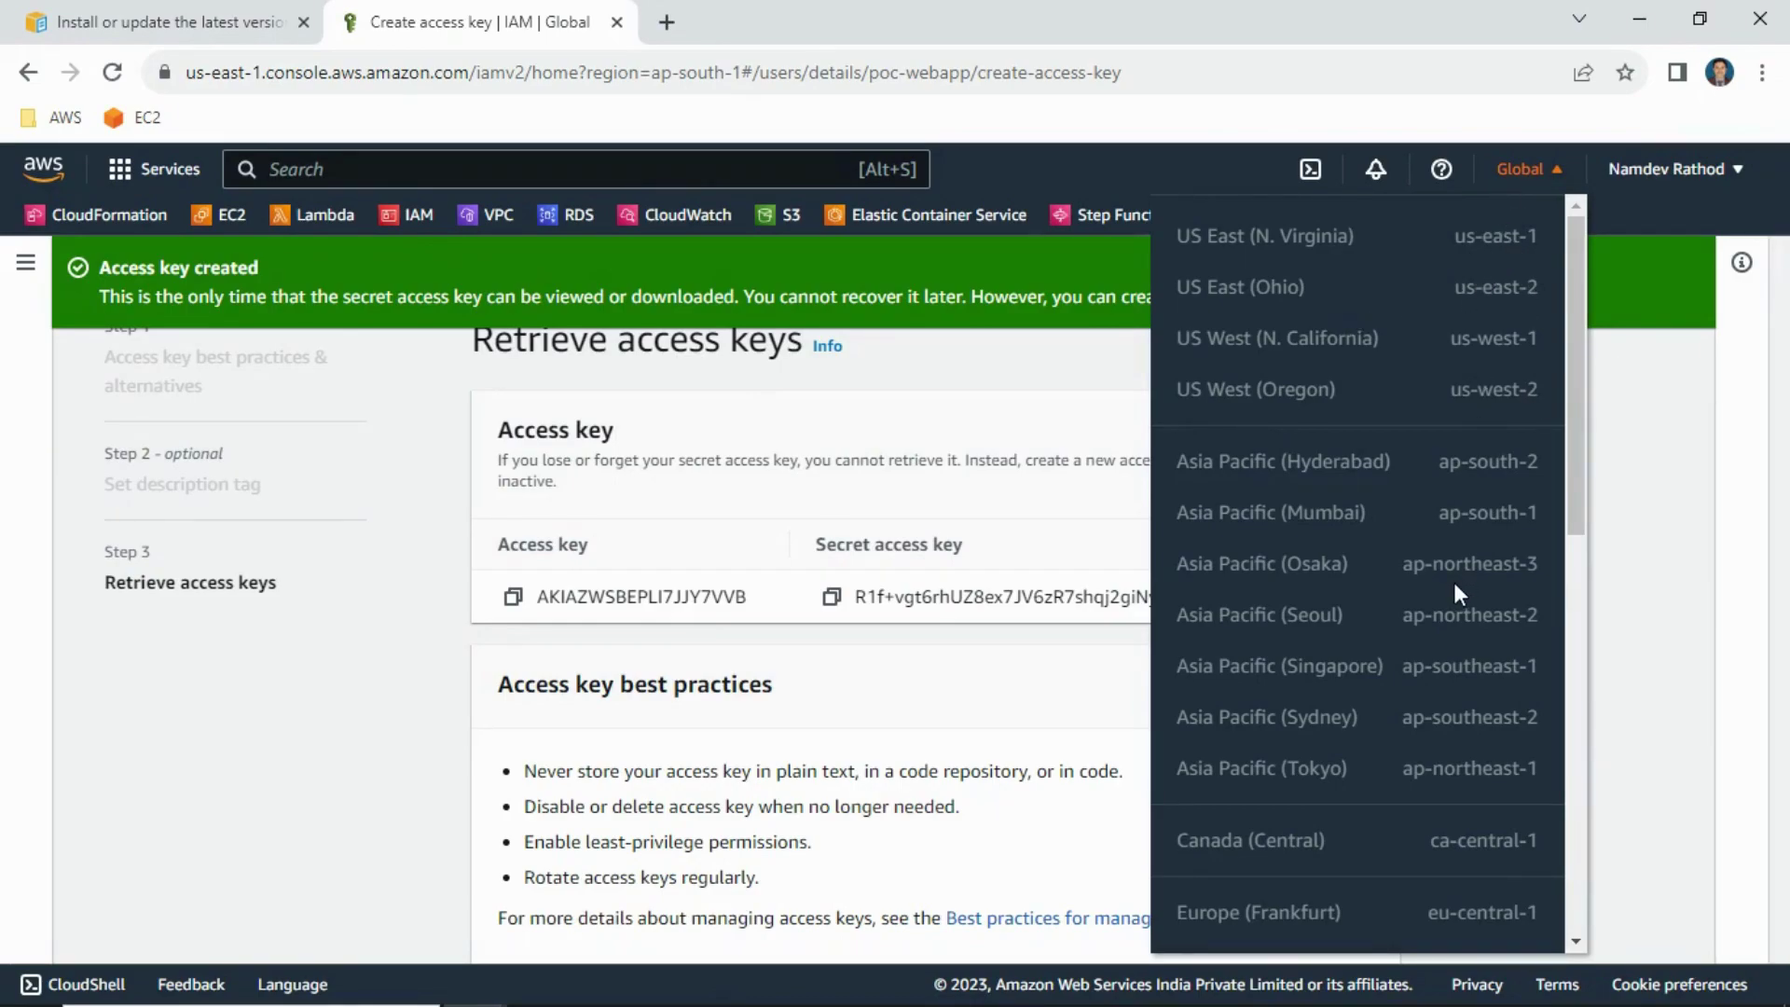
# Step: Select the eu-west-2 region code in the console's region list, then return to VS Code
pyautogui.scroll(-1, 1453, 582)
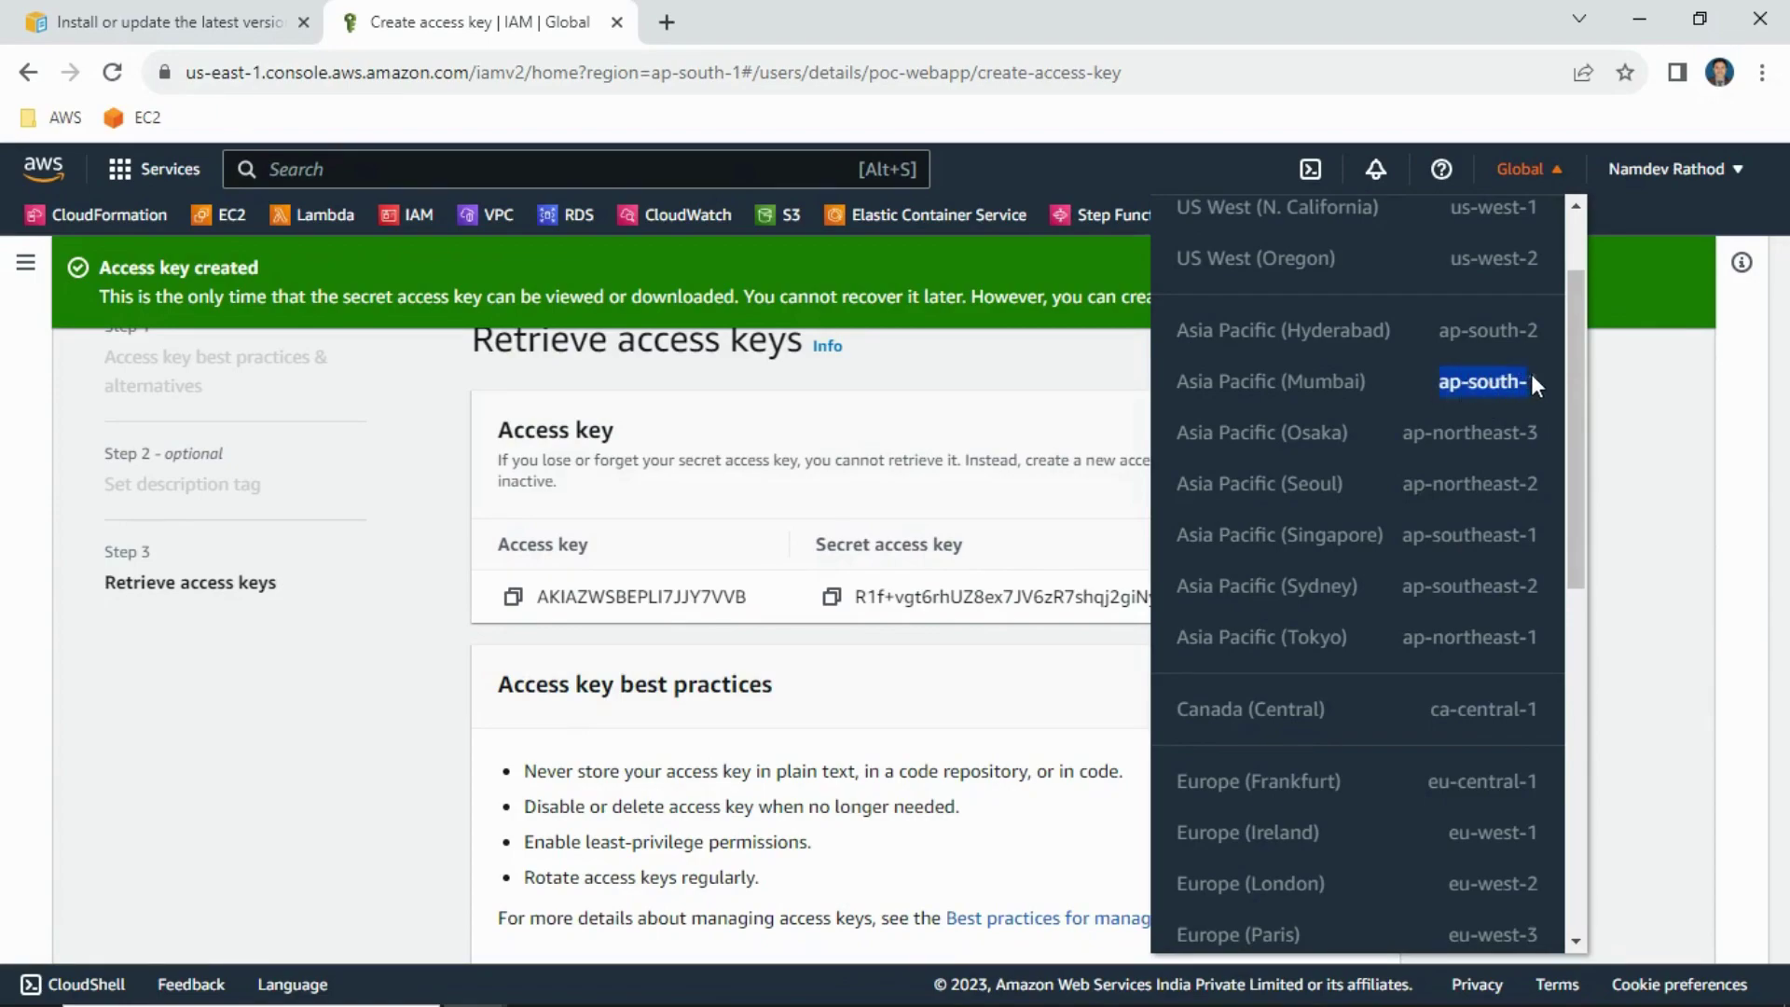
pyautogui.click(1442, 384)
pyautogui.scroll(-1, 1459, 403)
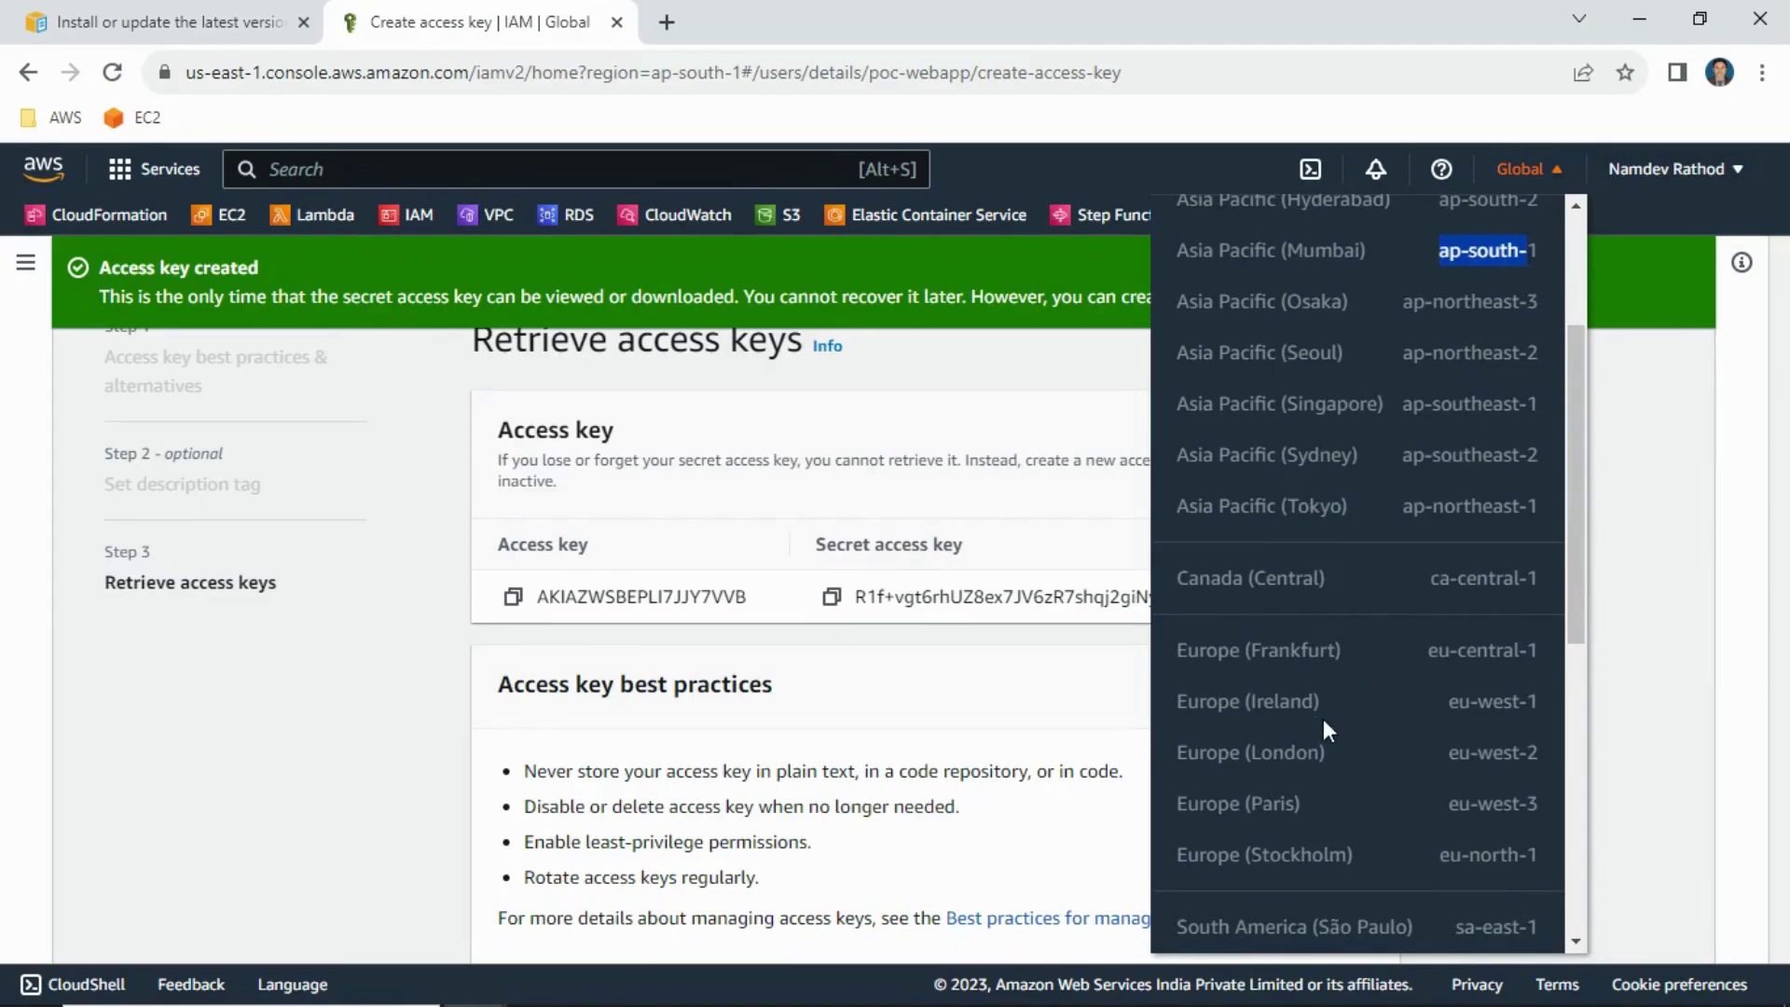
pyautogui.moveTo(1441, 754); pyautogui.dragTo(1517, 752)
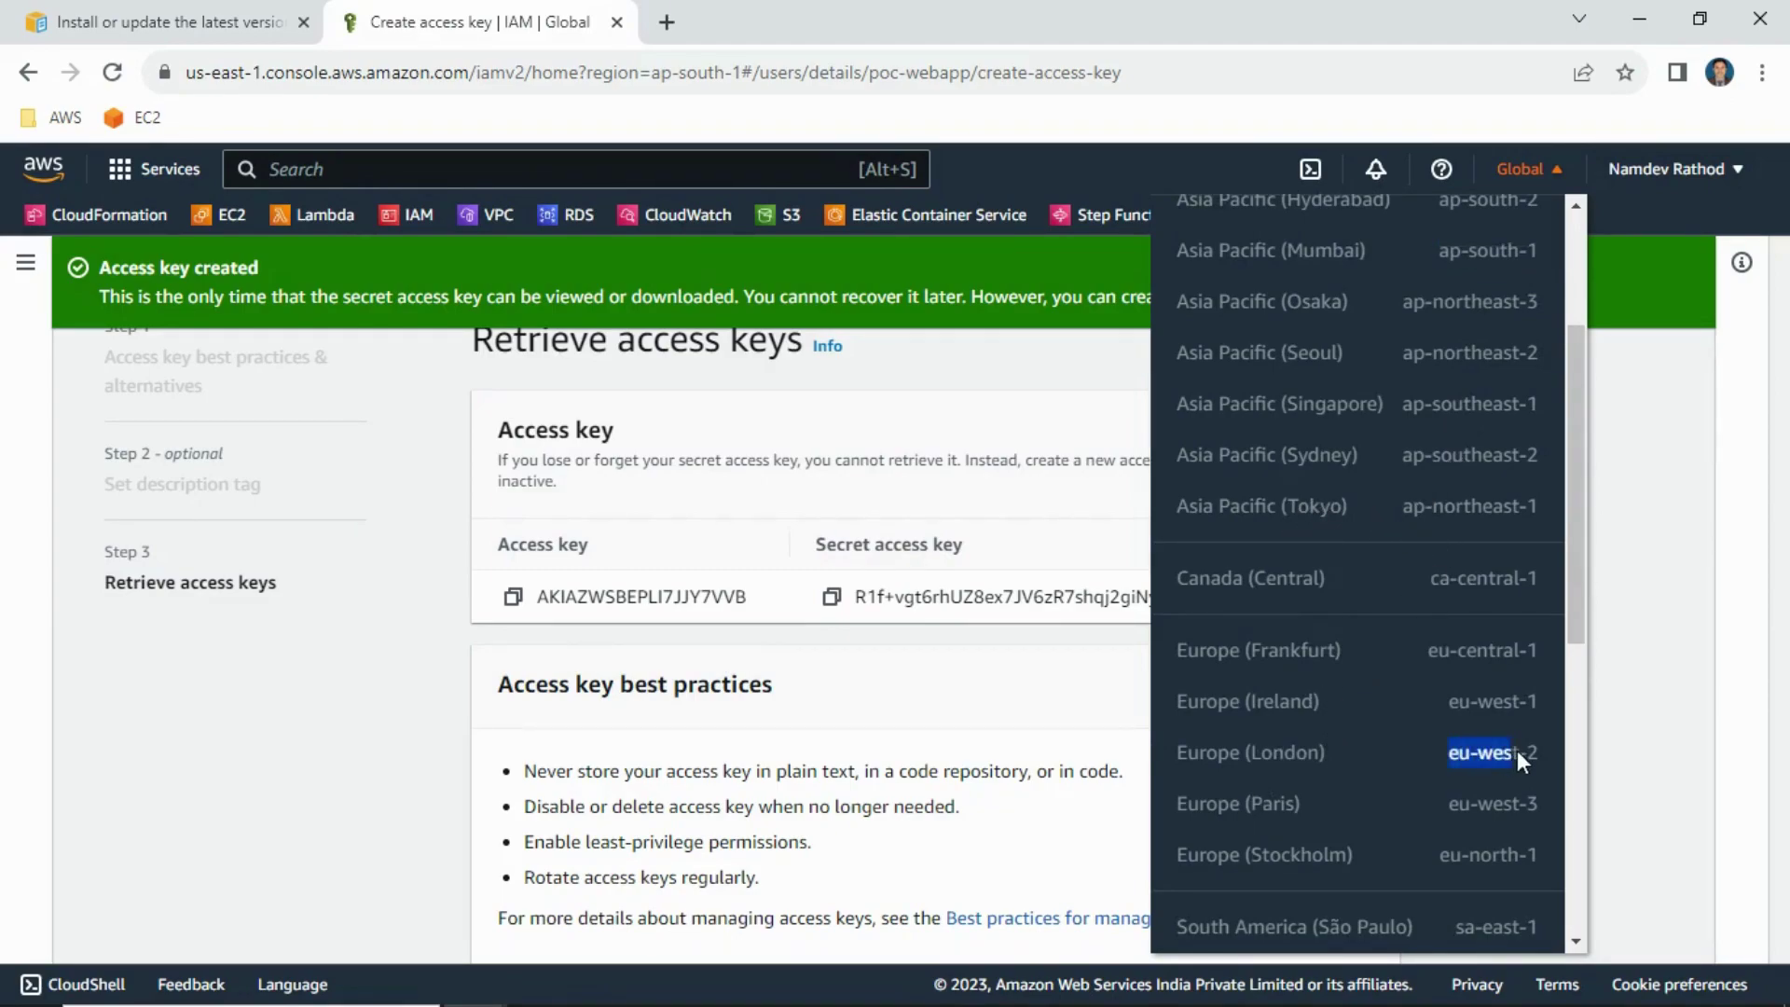
pyautogui.click(1664, 641)
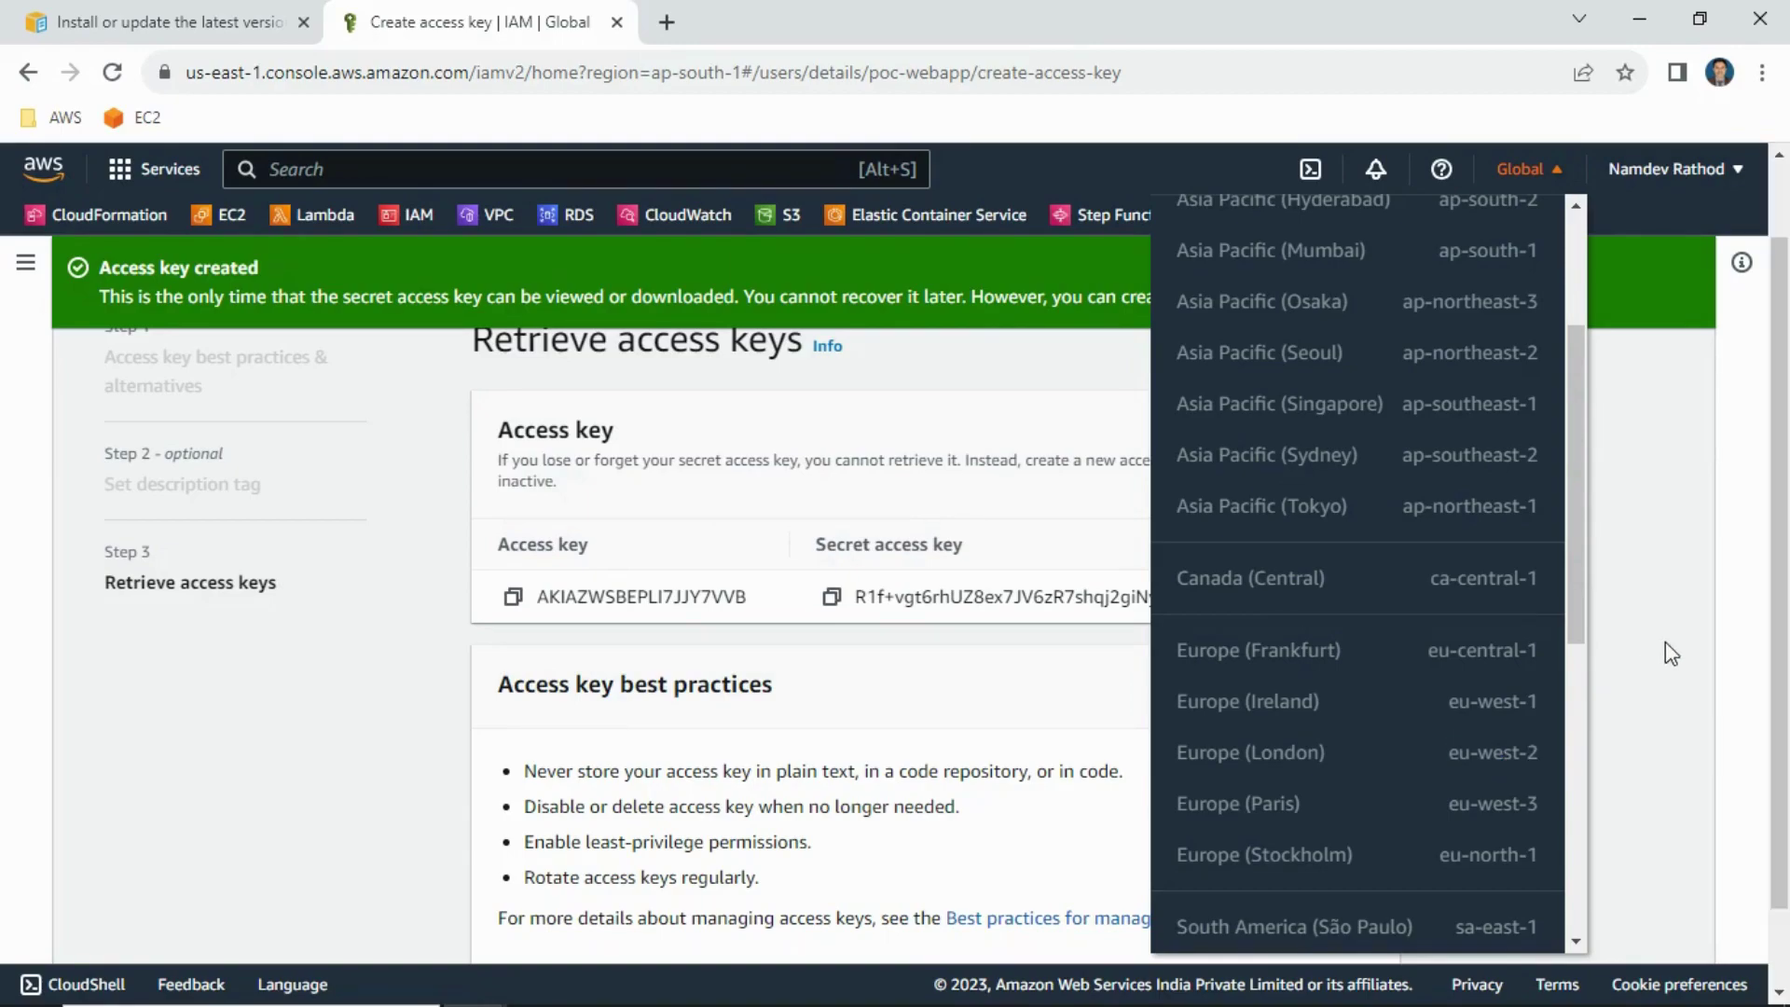
pyautogui.click(1684, 645)
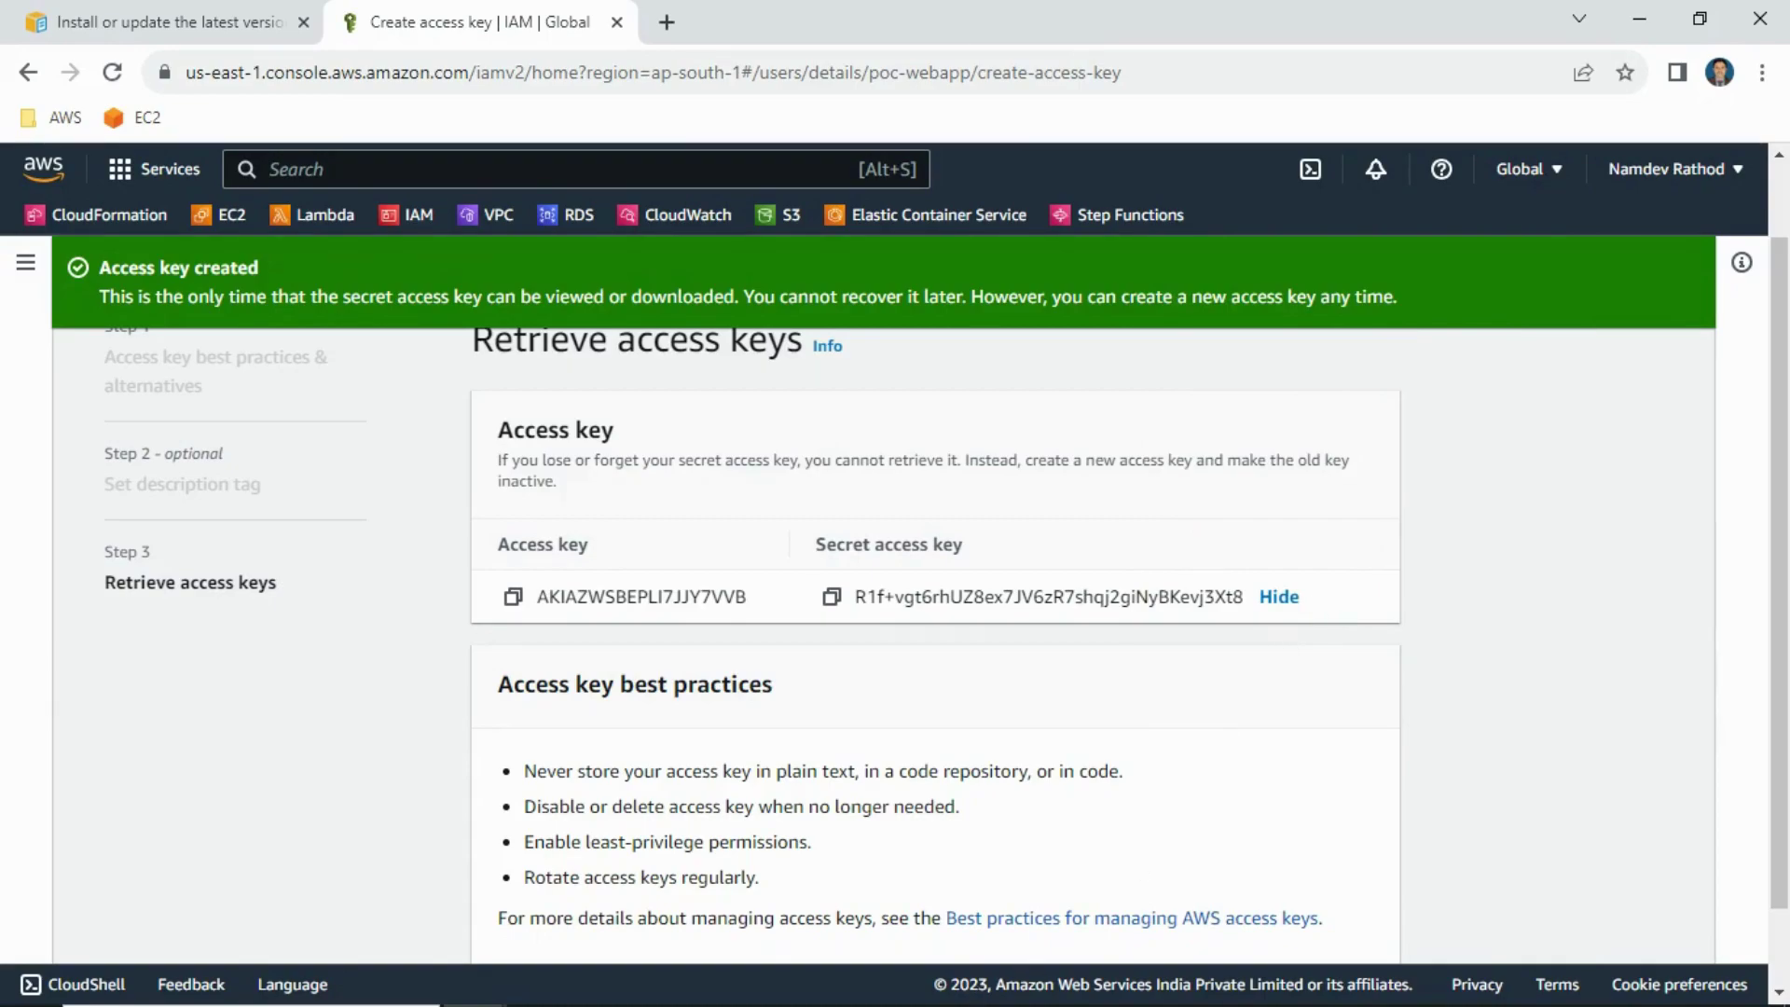
pyautogui.click(796, 979)
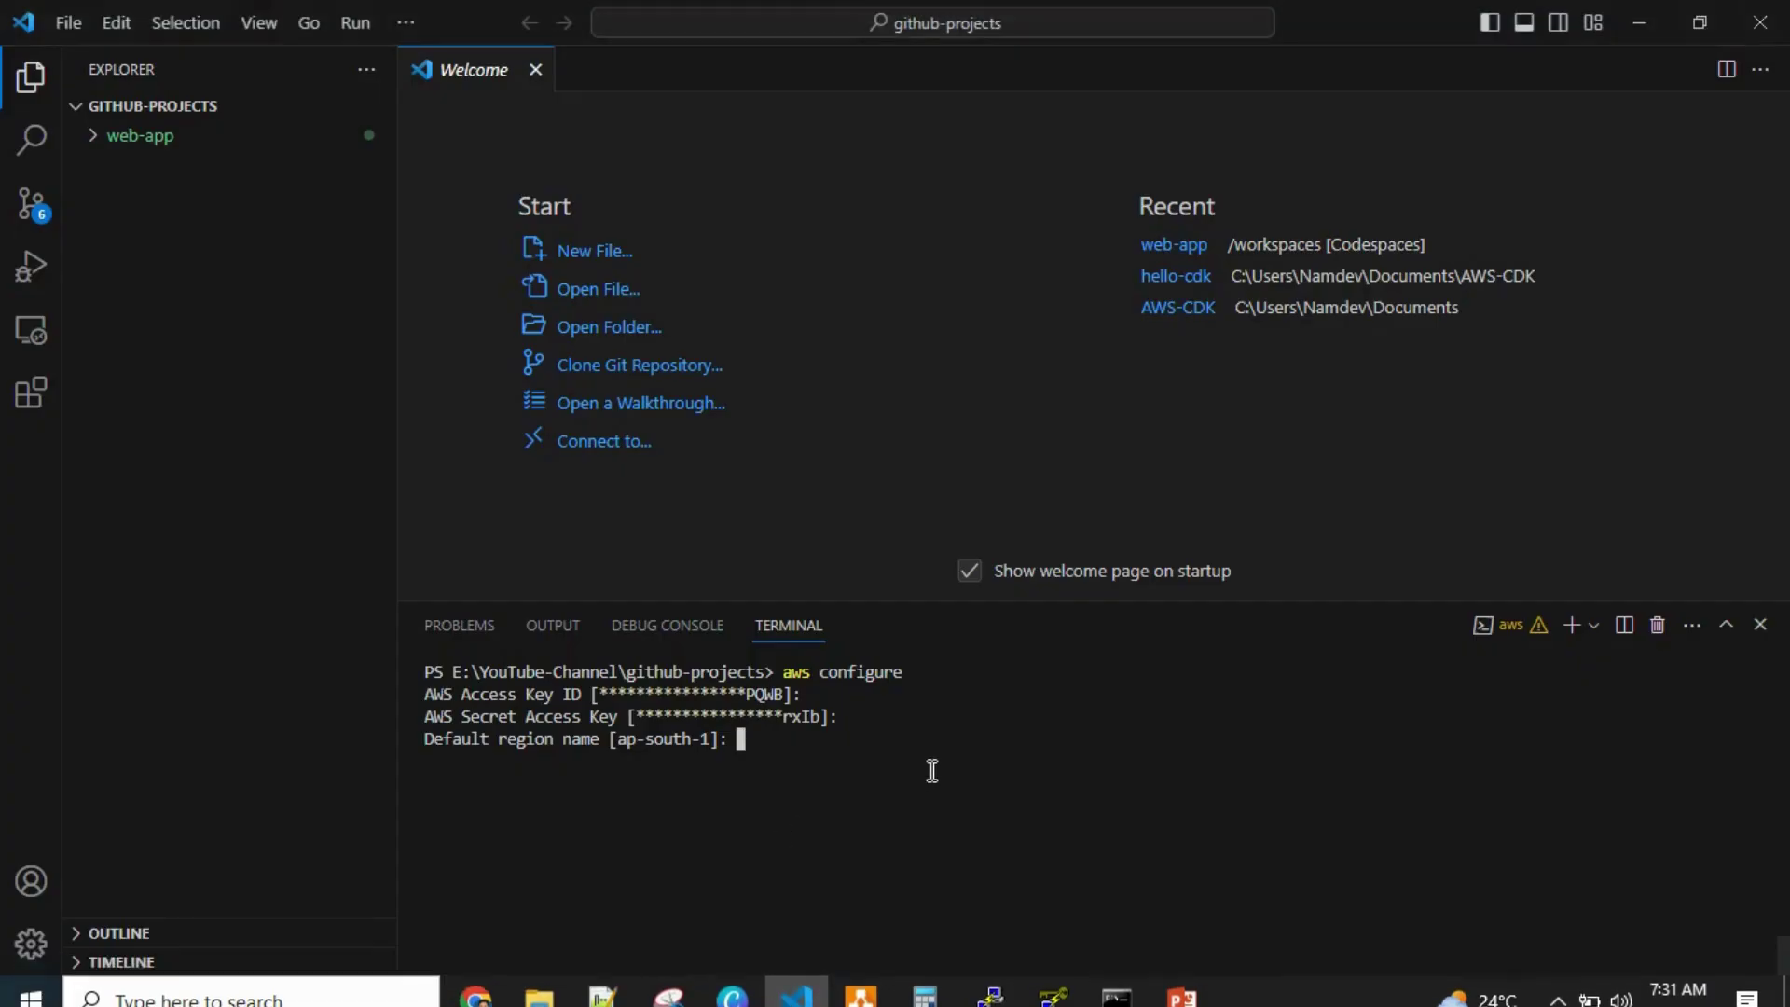
# Step: Finish aws configure with default region ap-south-1 and json output, then clear the terminal
pyautogui.press('Return')
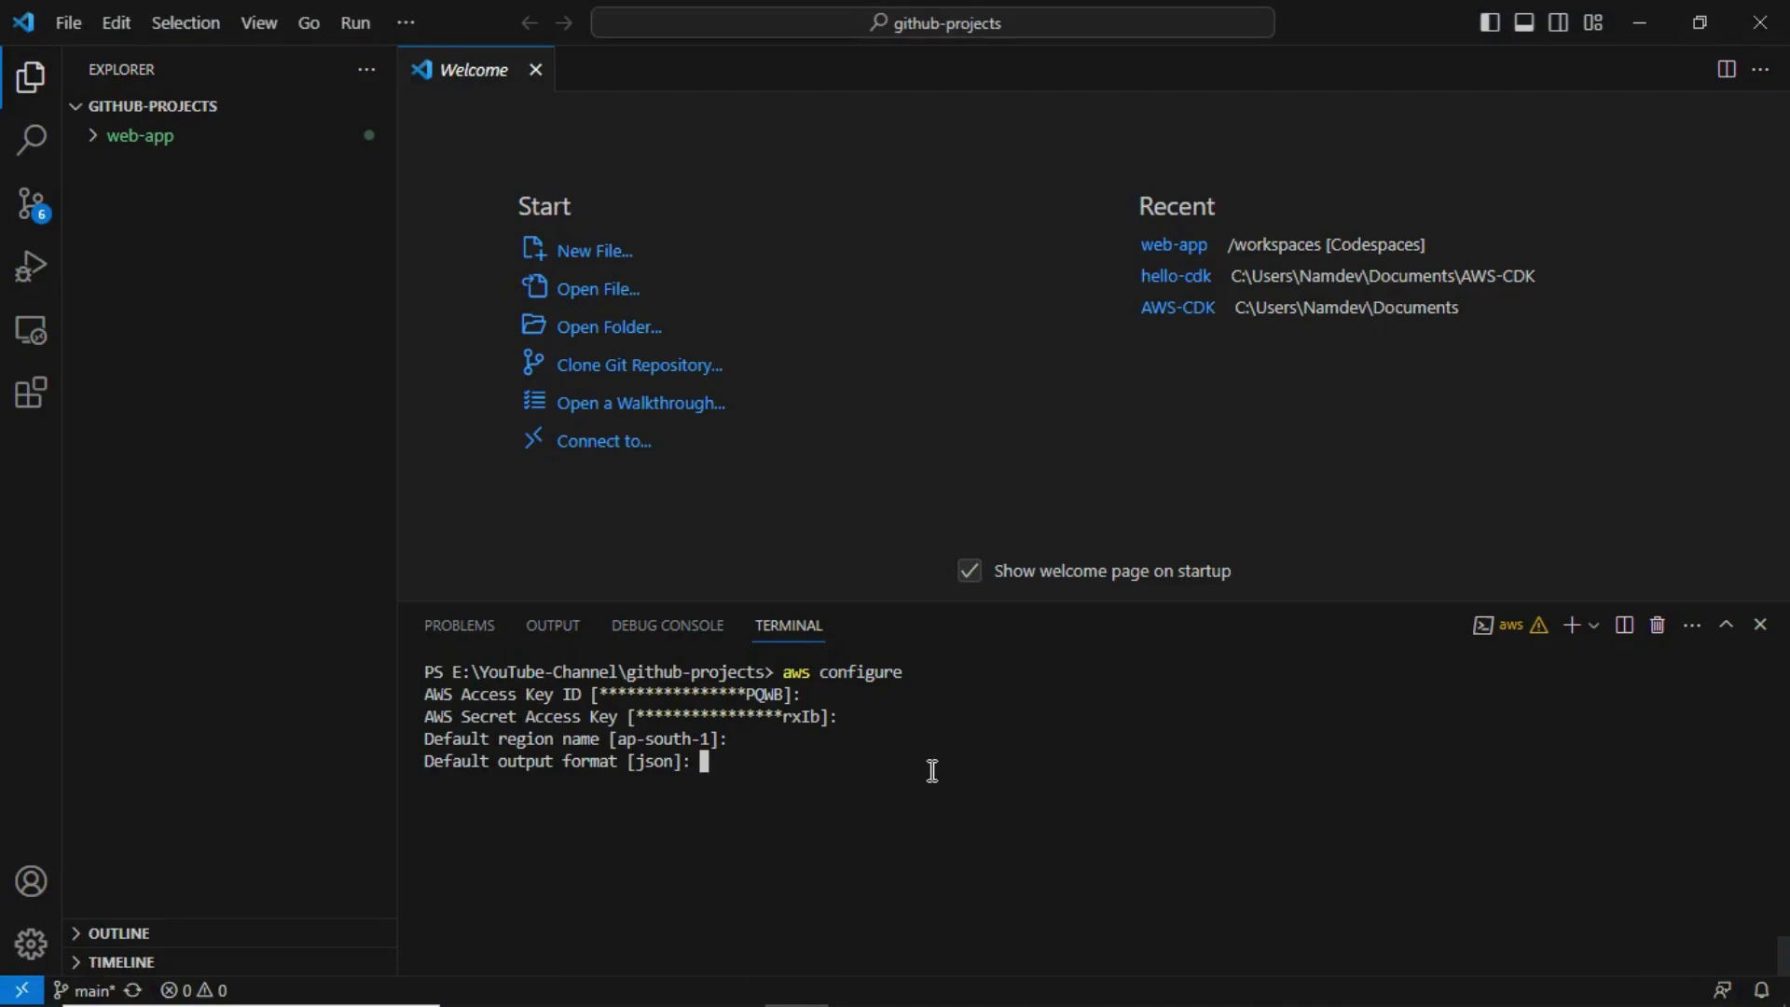
pyautogui.press('Return')
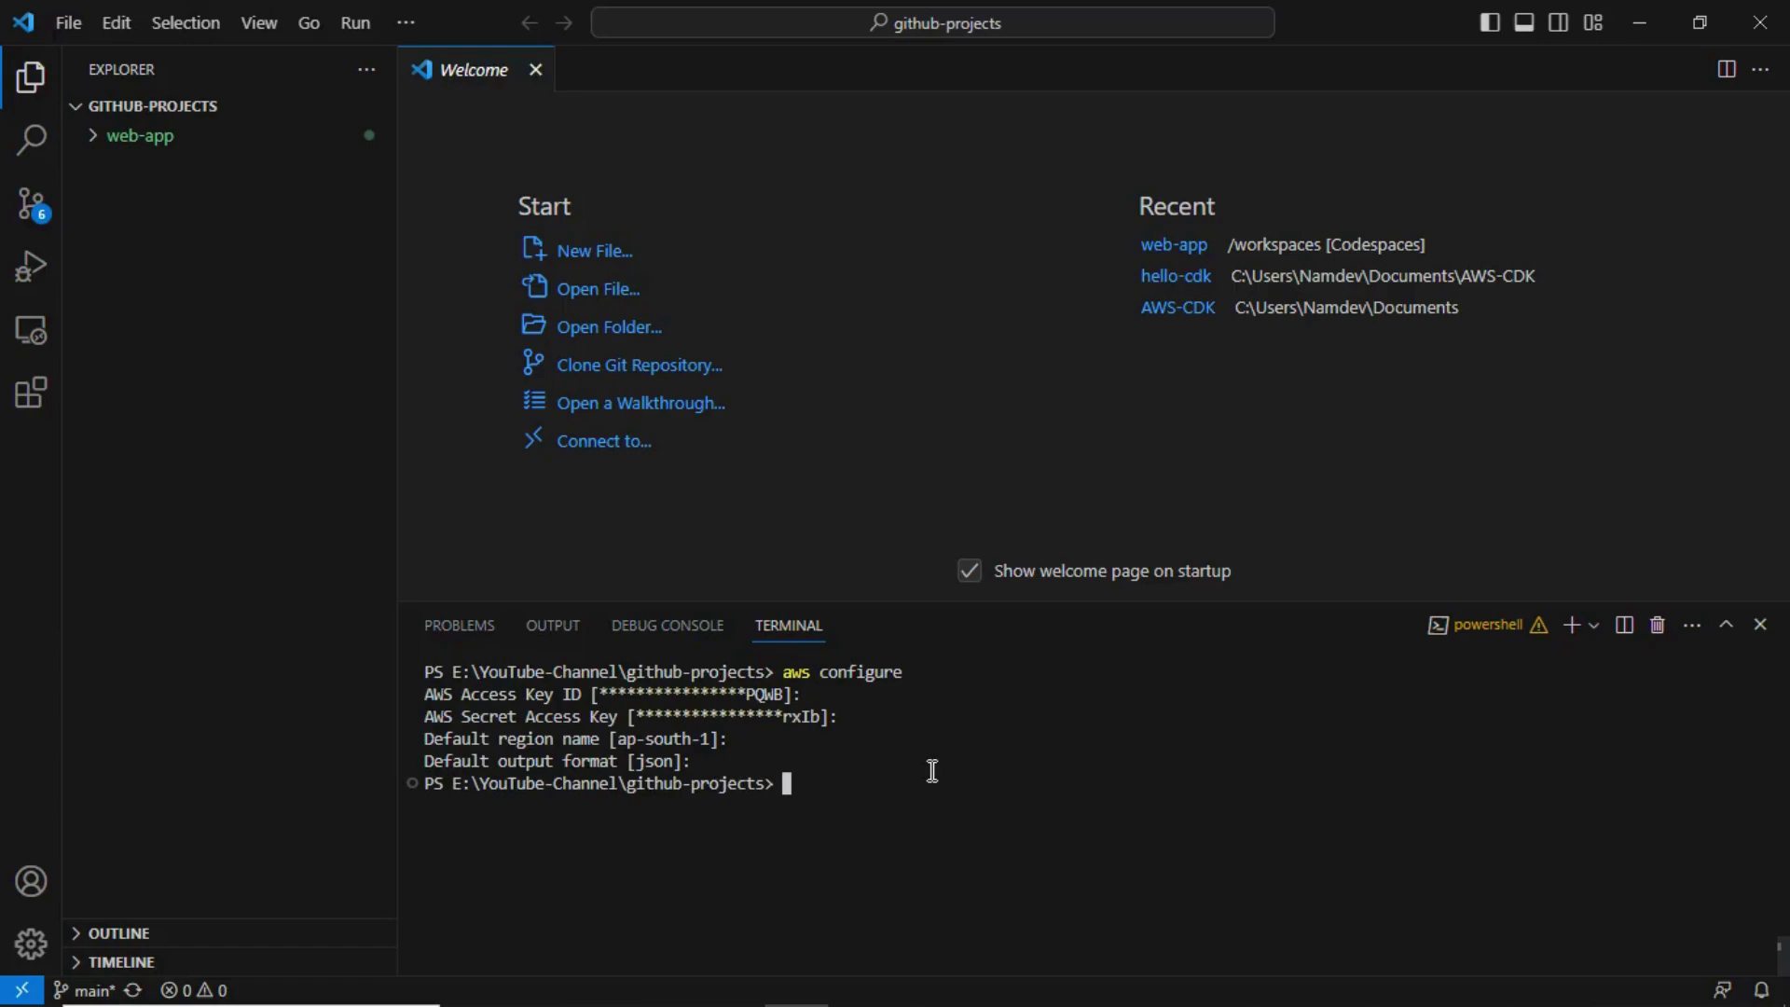
pyautogui.hotkey('ctrl', 'l')
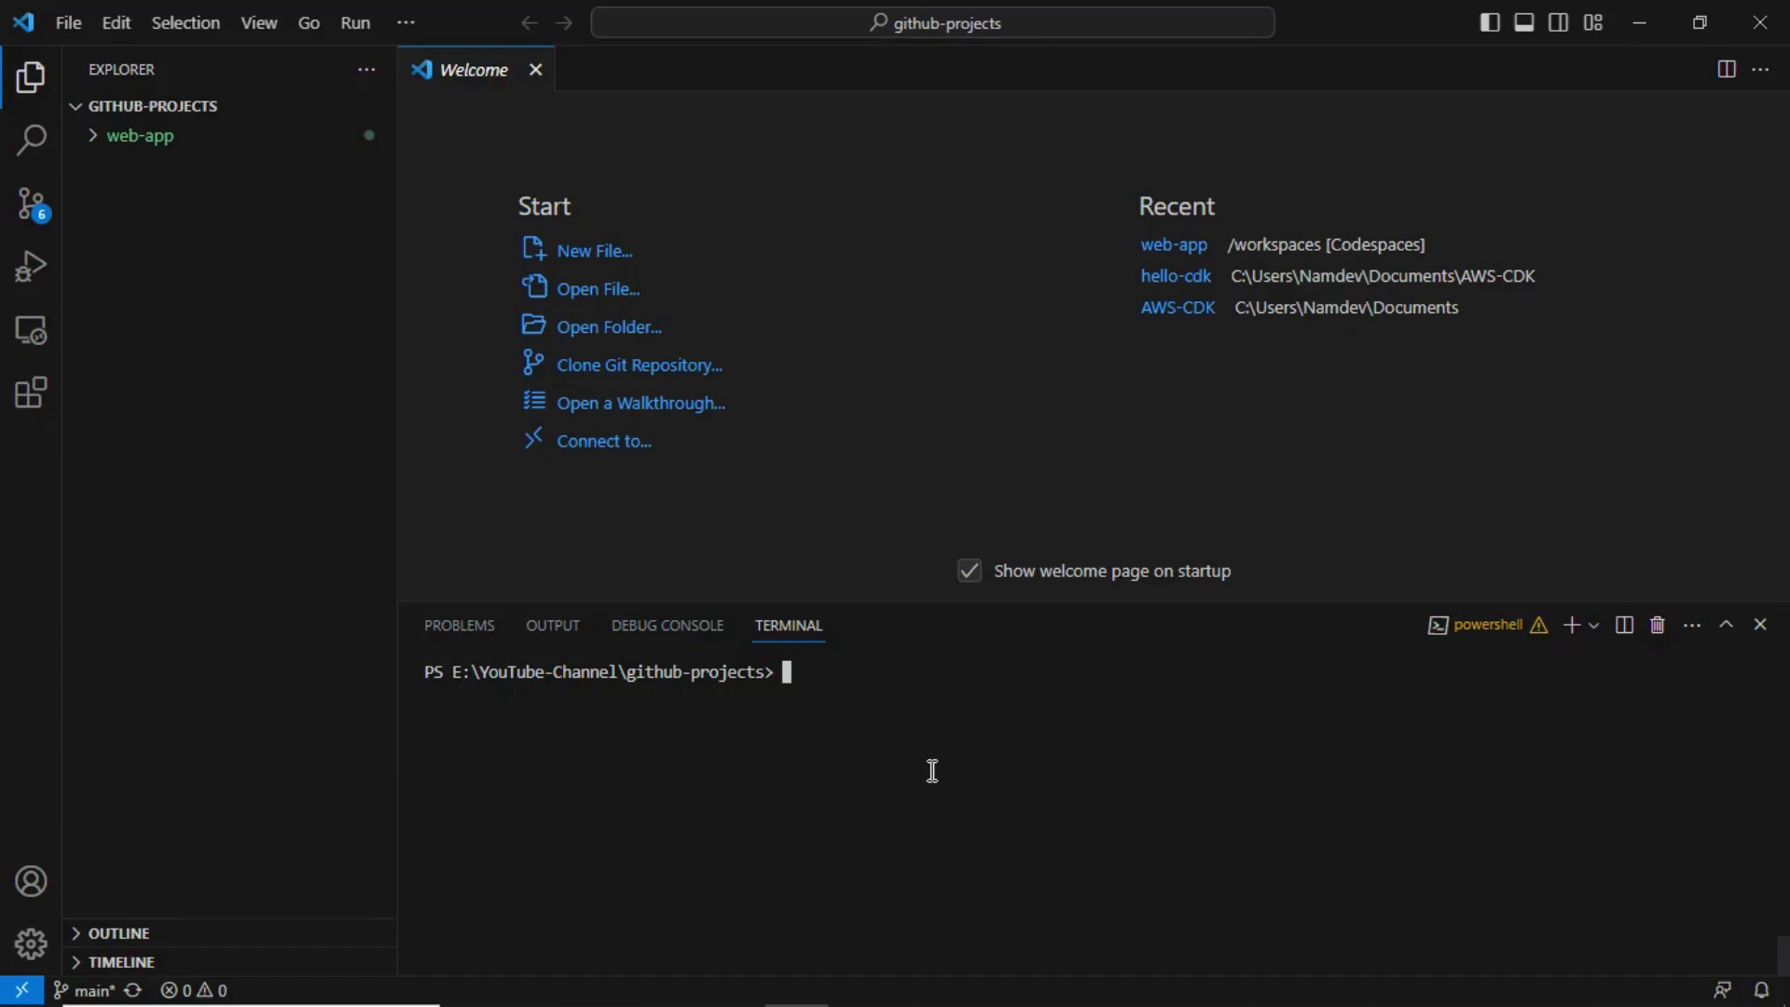
# Step: List the S3 buckets with 'aws s3 ls', check the CDK assets bucket line, then clear the terminal
pyautogui.write('aws s3 ls')
pyautogui.press('Return')
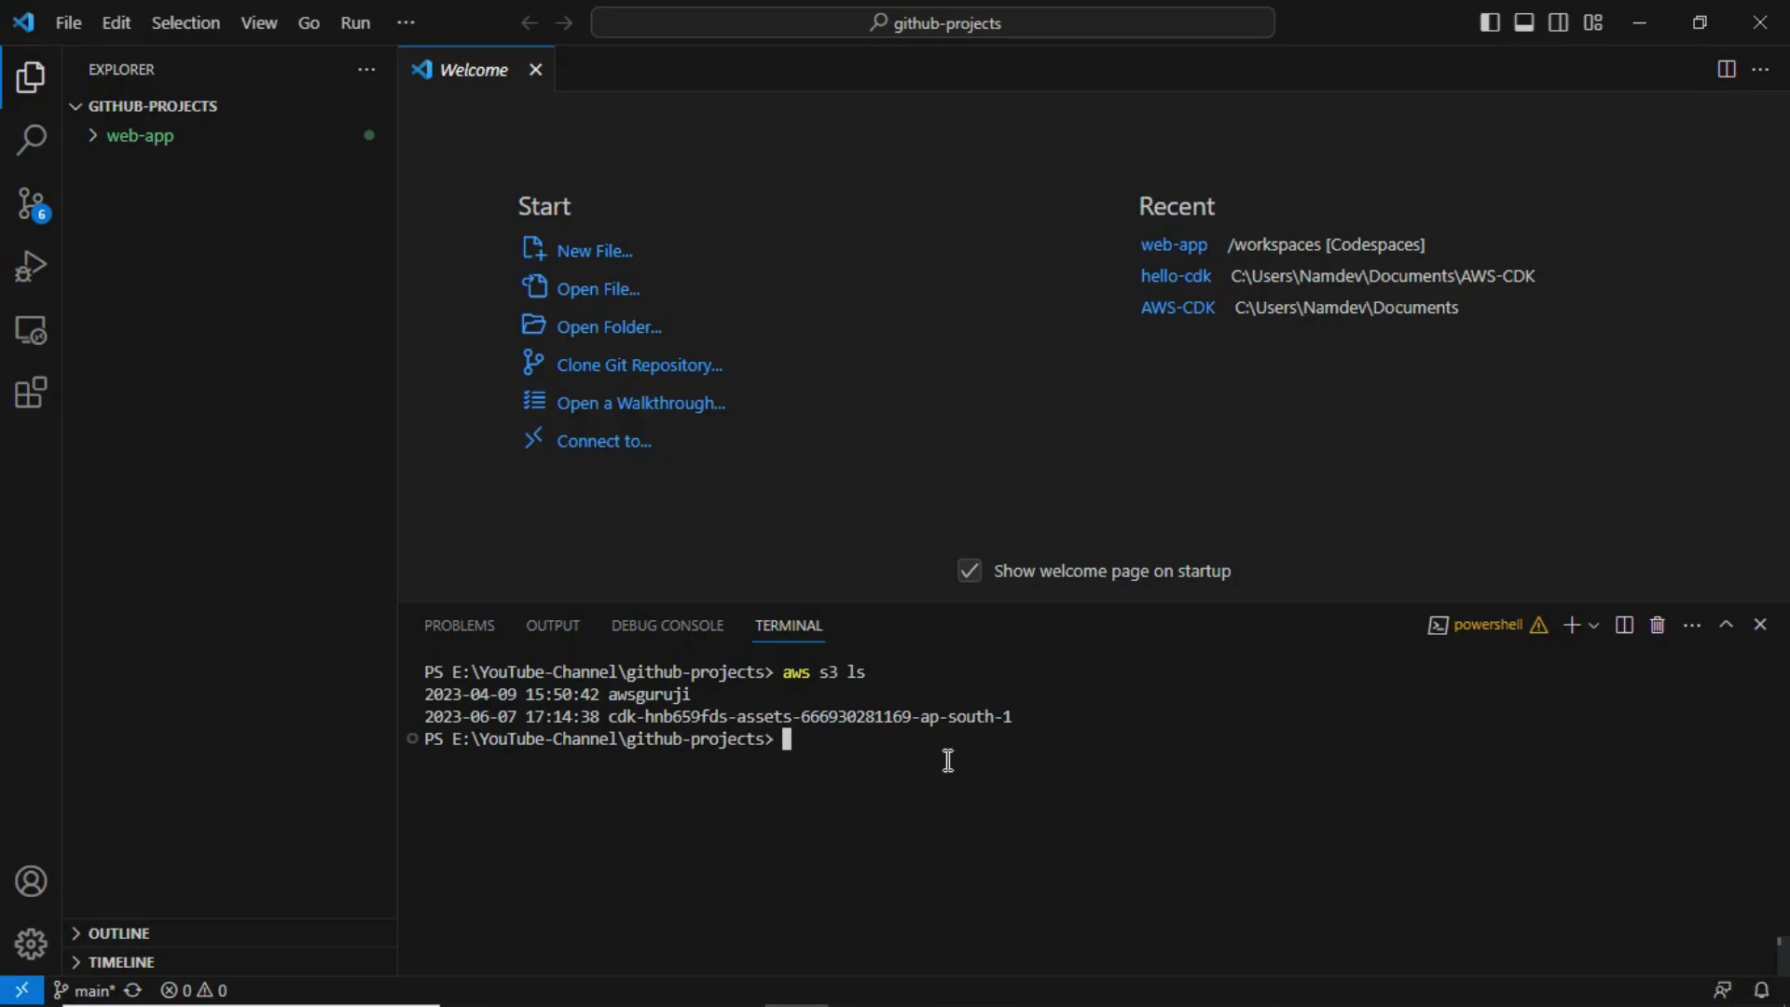
pyautogui.moveTo(1023, 718); pyautogui.dragTo(496, 695)
pyautogui.click(613, 695)
pyautogui.moveTo(1054, 716); pyautogui.dragTo(430, 695)
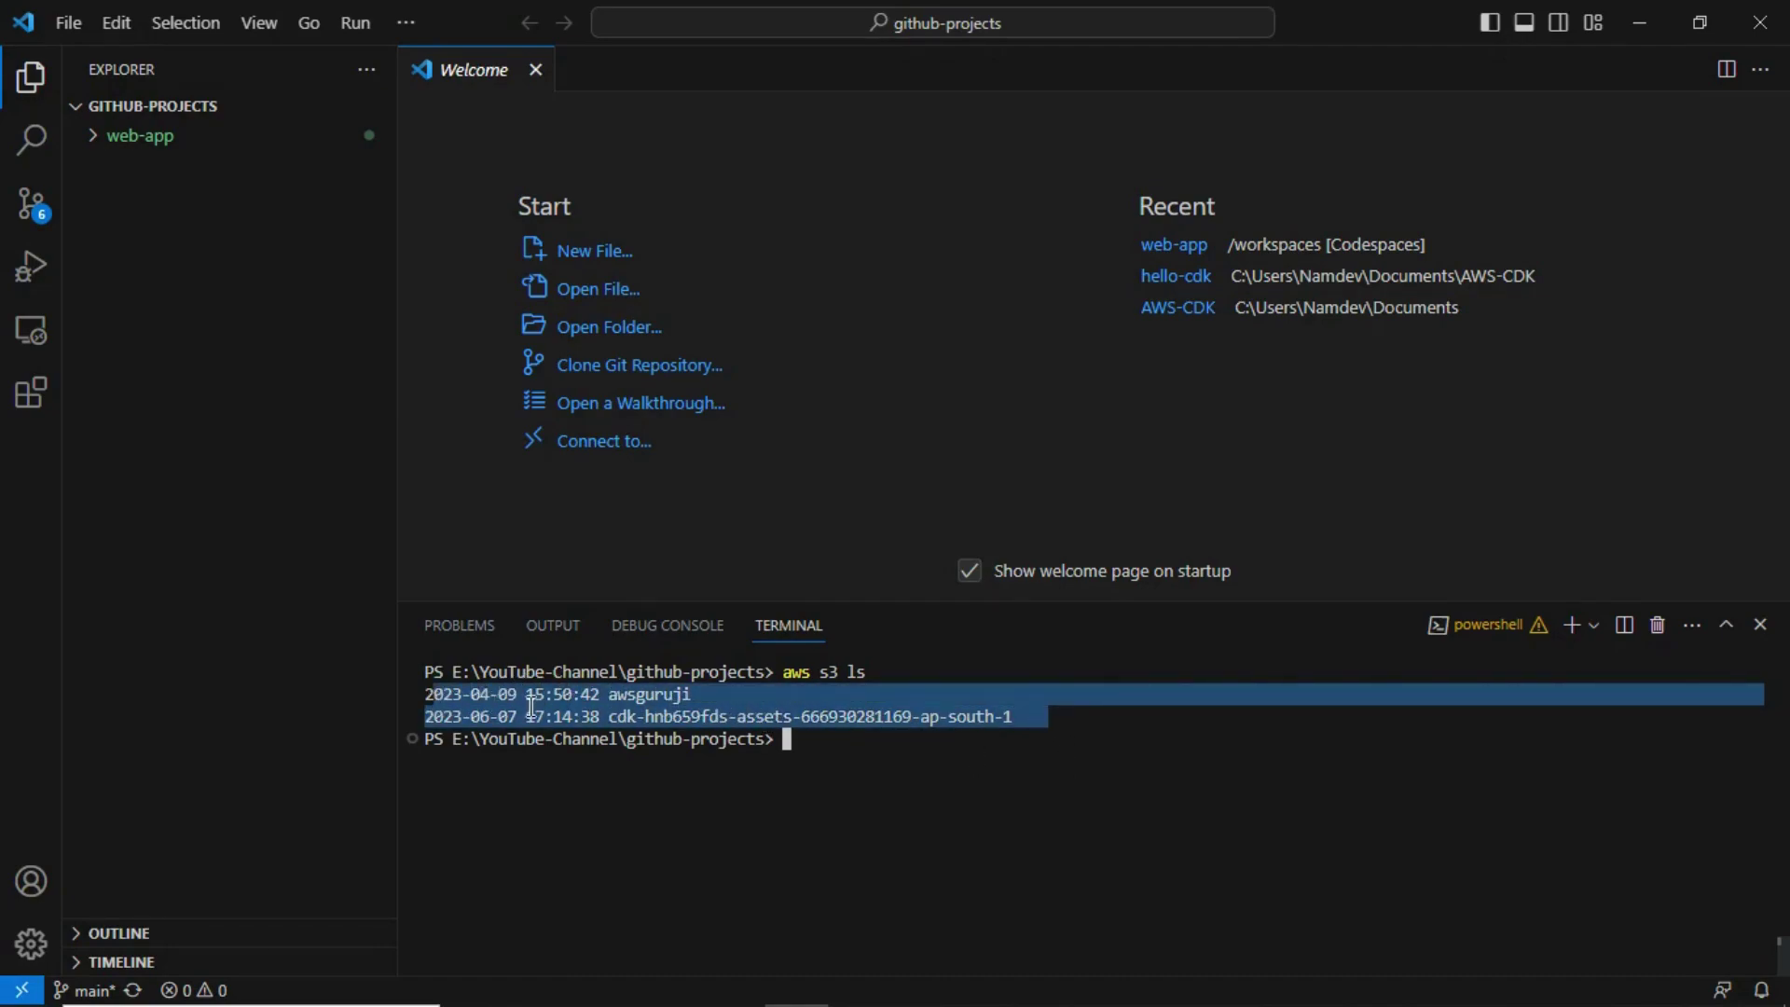
pyautogui.click(642, 710)
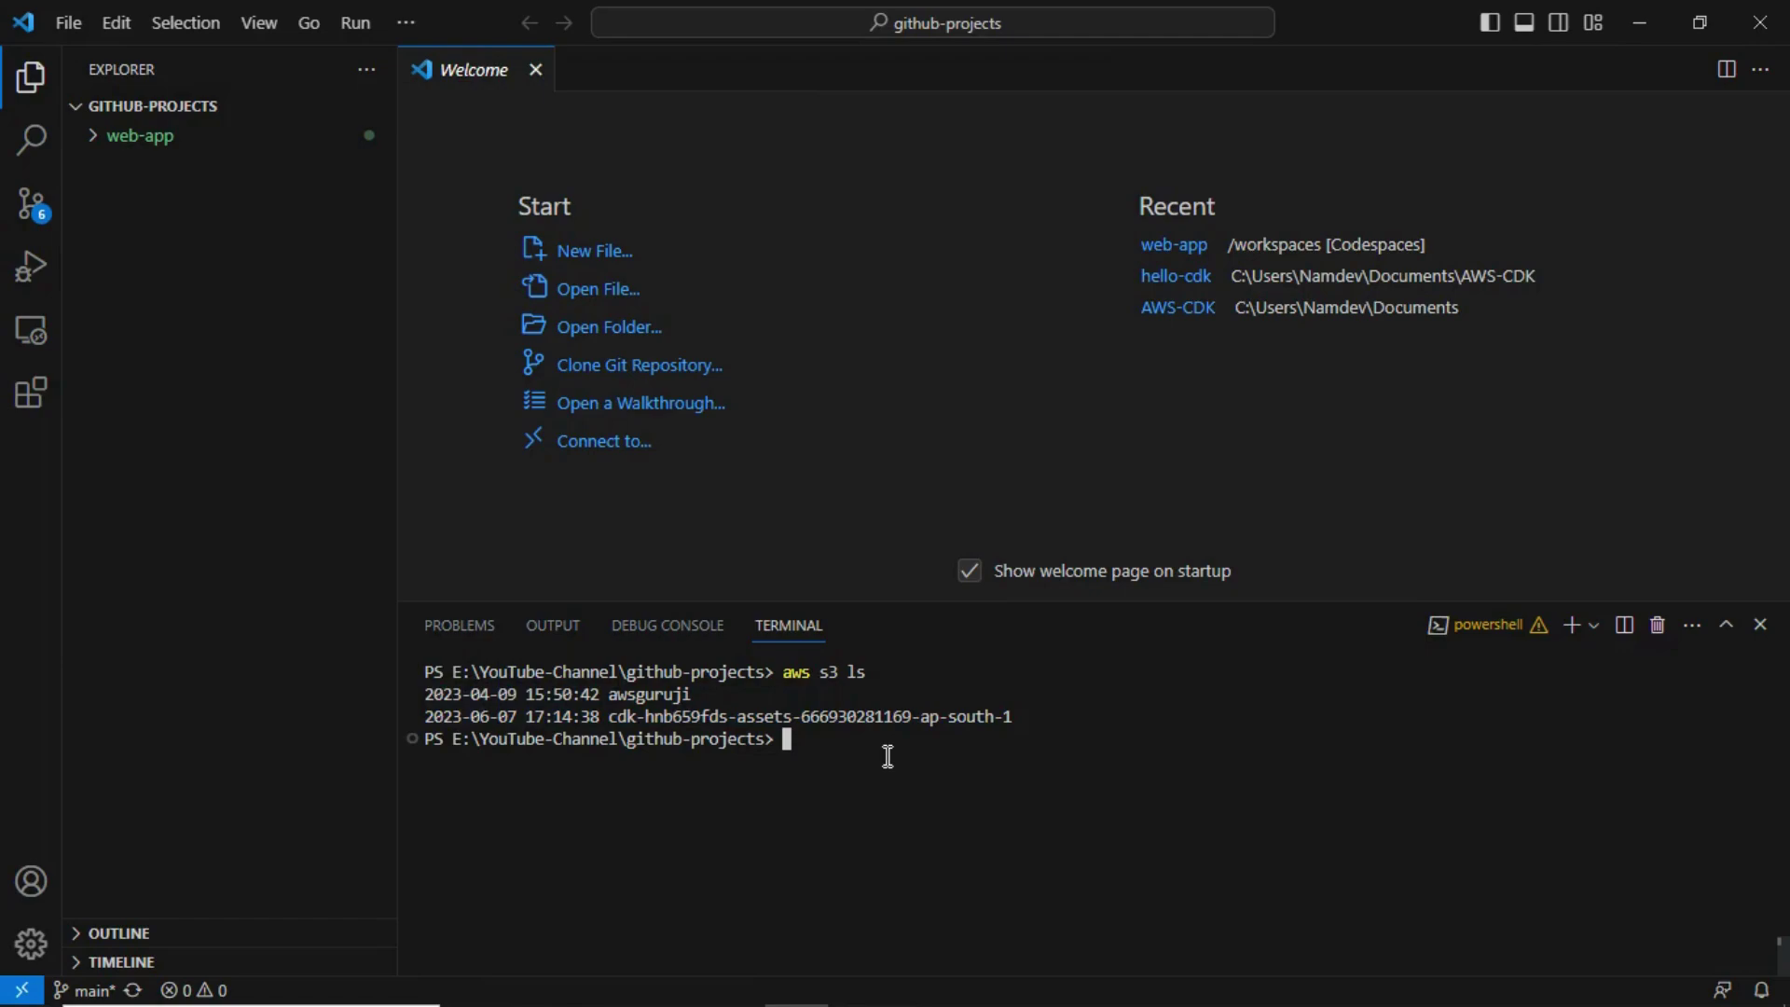
pyautogui.hotkey('ctrl', 'l')
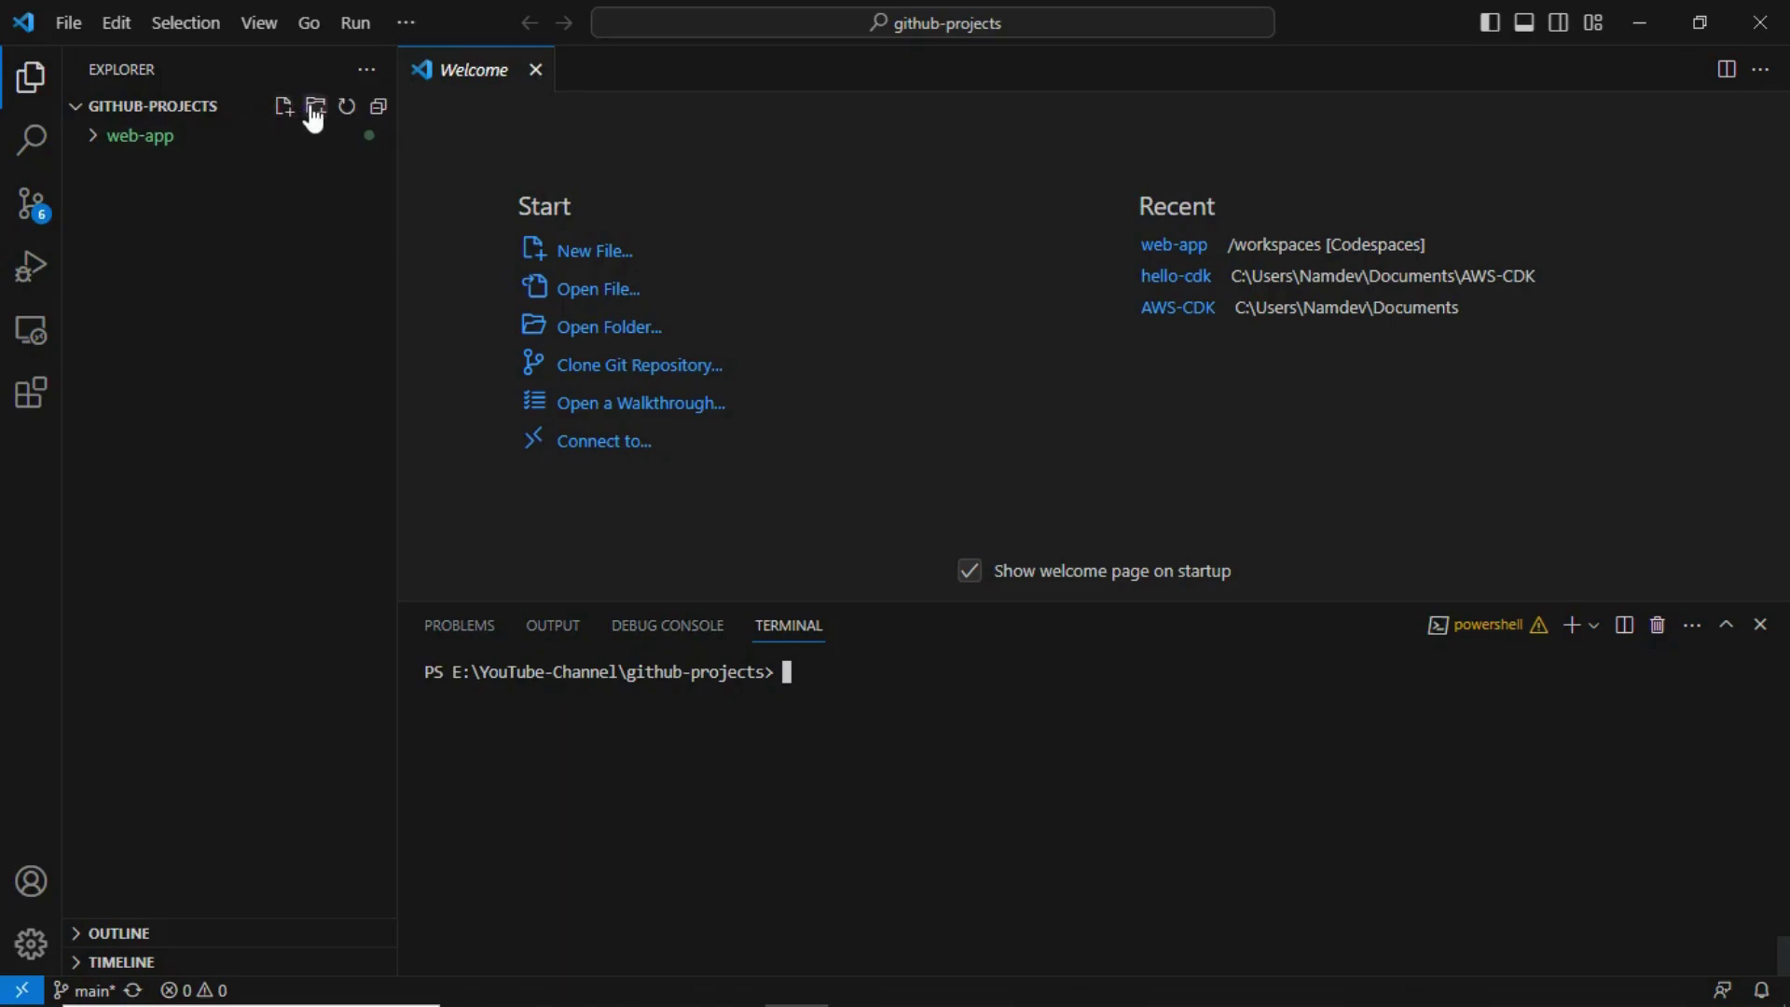
# Step: Create a folder named poc-webapp in the github-projects workspace next to web-app
pyautogui.click(316, 108)
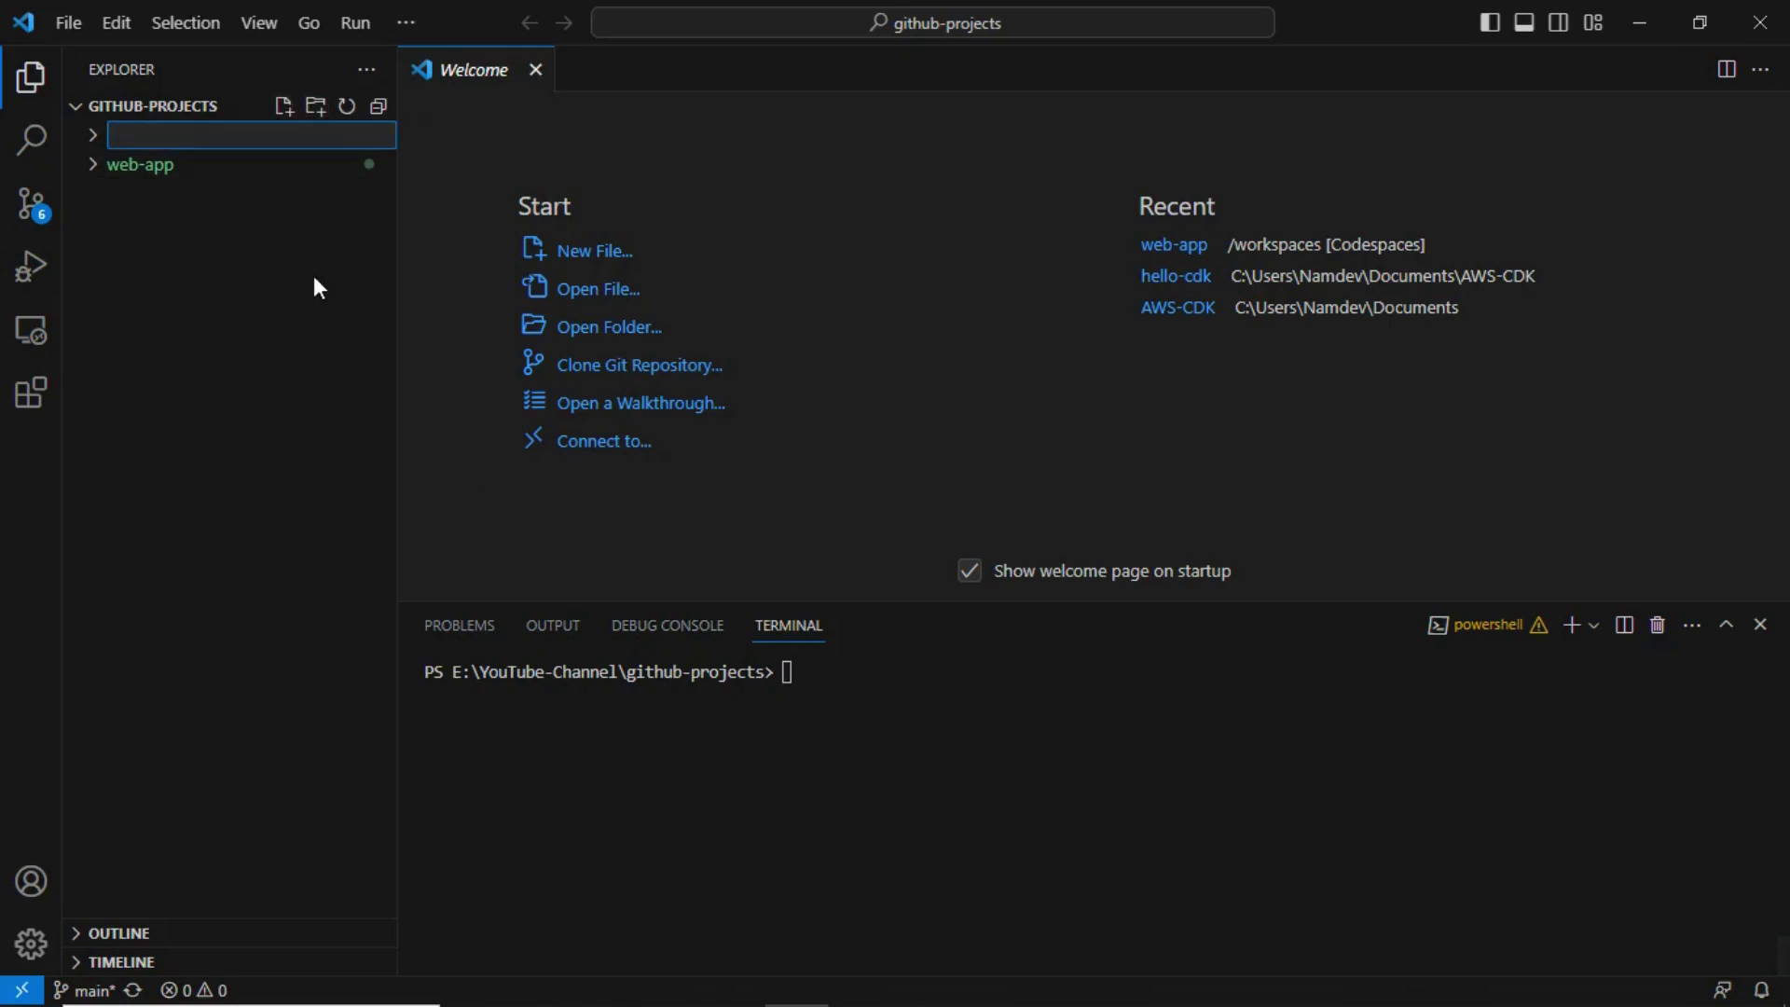
pyautogui.write('poc-webapp')
pyautogui.press('Return')
pyautogui.click(955, 760)
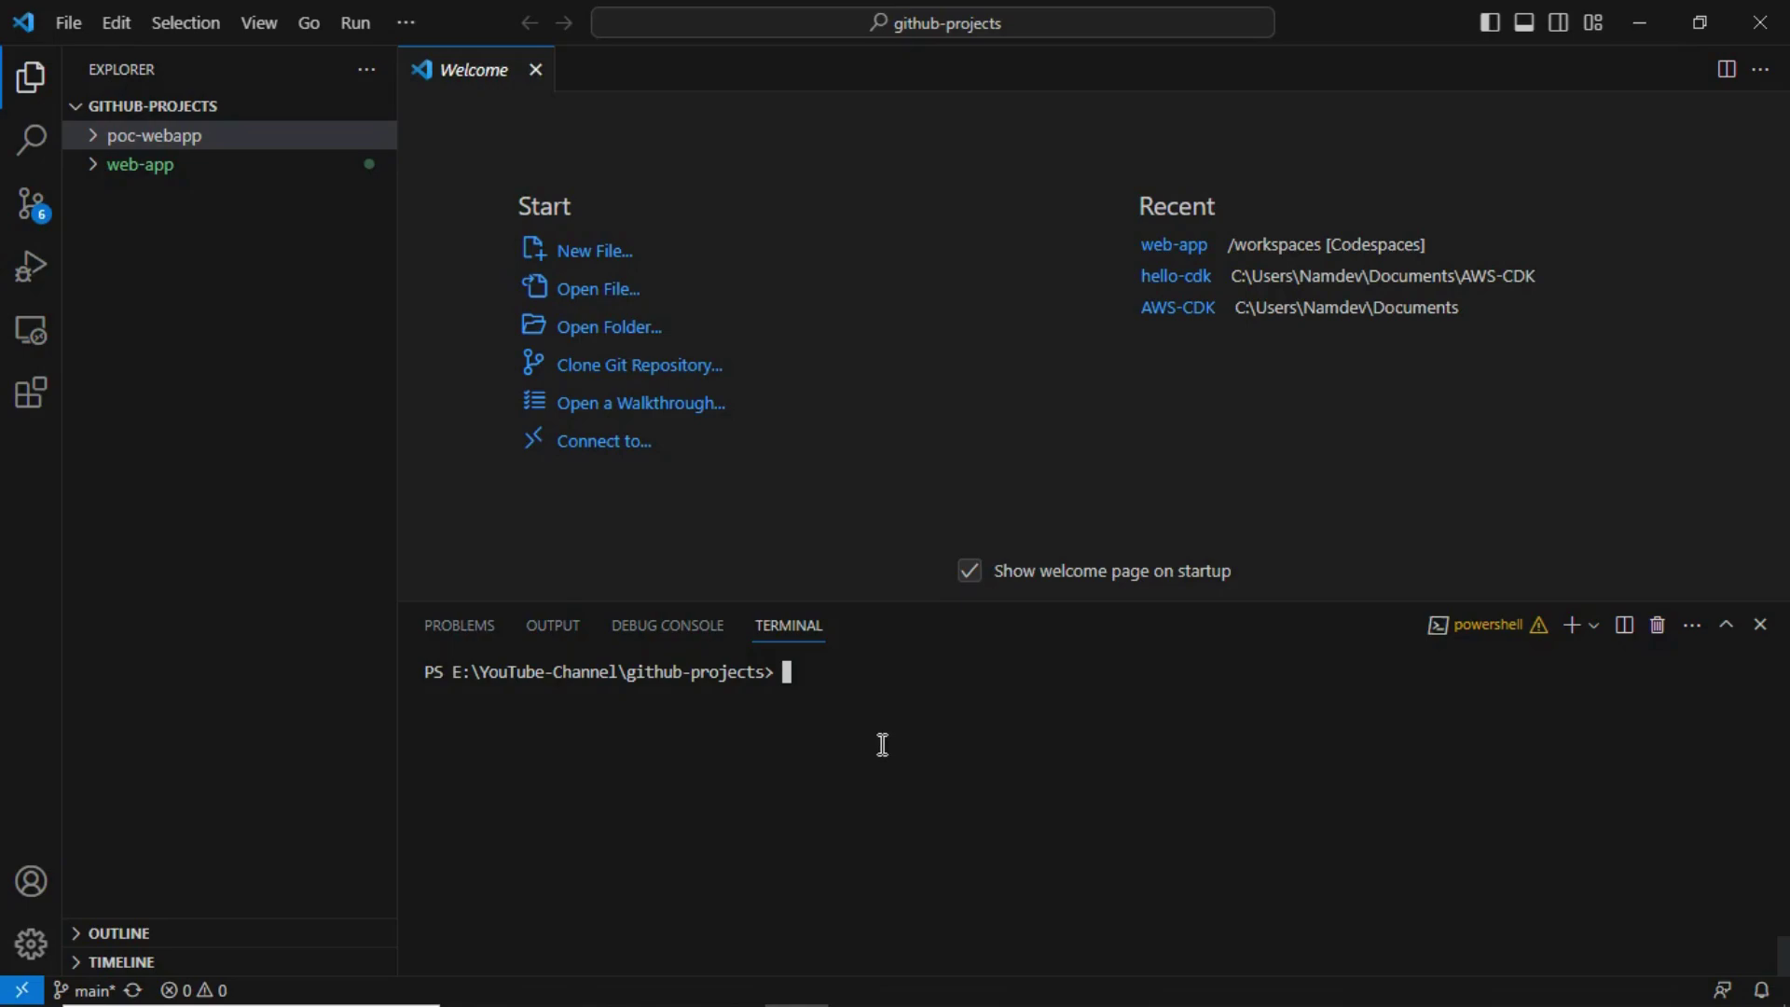
# Step: Change the terminal into the poc-webapp folder and clear the output
pyautogui.write('ls')
pyautogui.press('Return')
pyautogui.write('c')
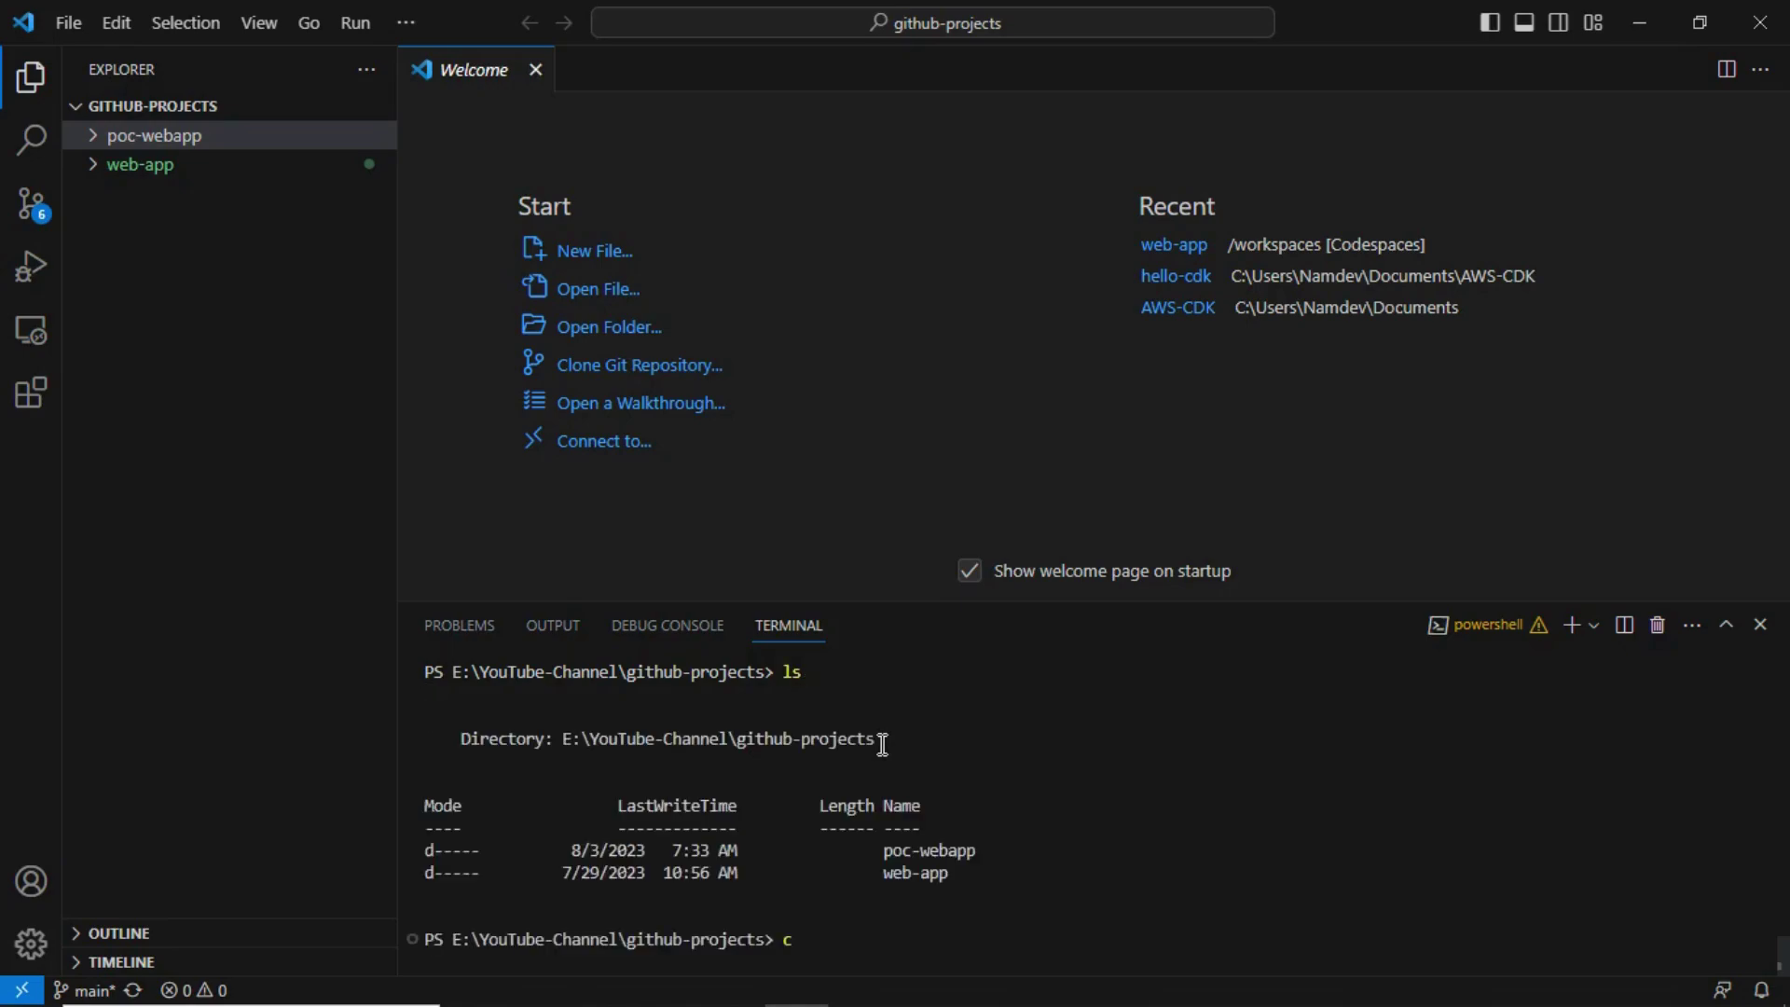
pyautogui.write('d .\\poc')
pyautogui.press('Tab')
pyautogui.press('Return')
pyautogui.hotkey('ctrl', 'l')
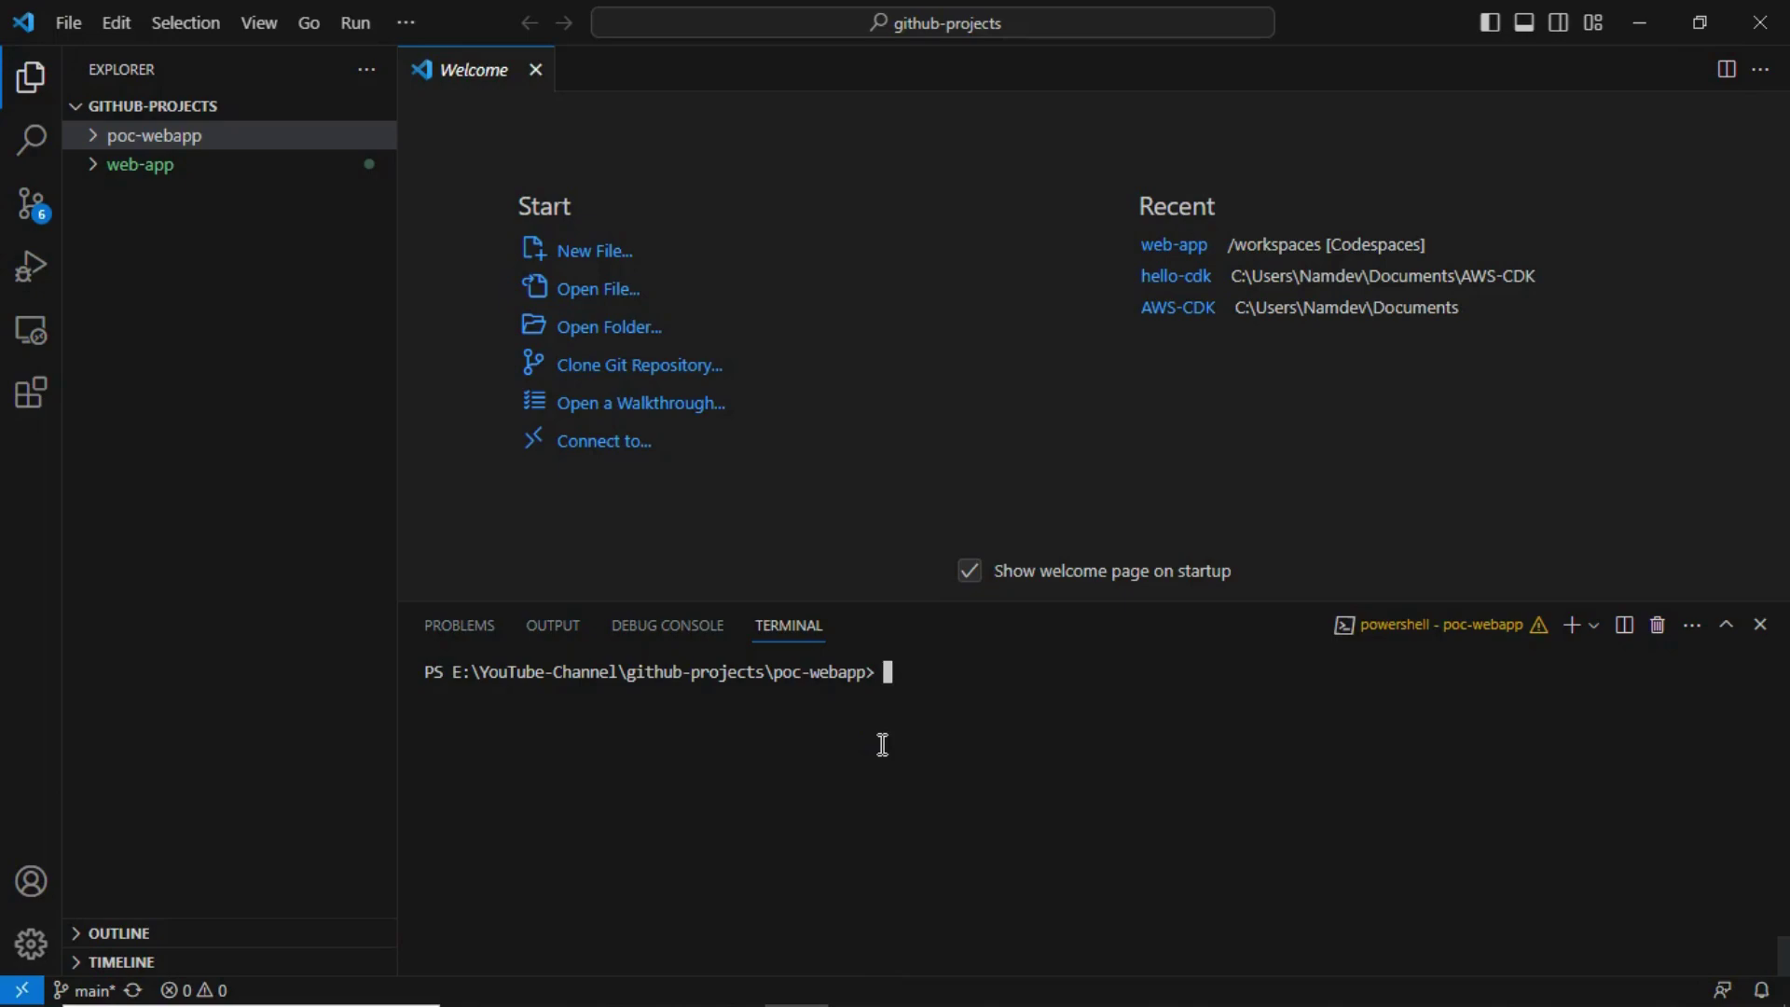
# Step: Install aws-cdk and typescript globally with npm
pyautogui.write('npm install -g aws-cdk')
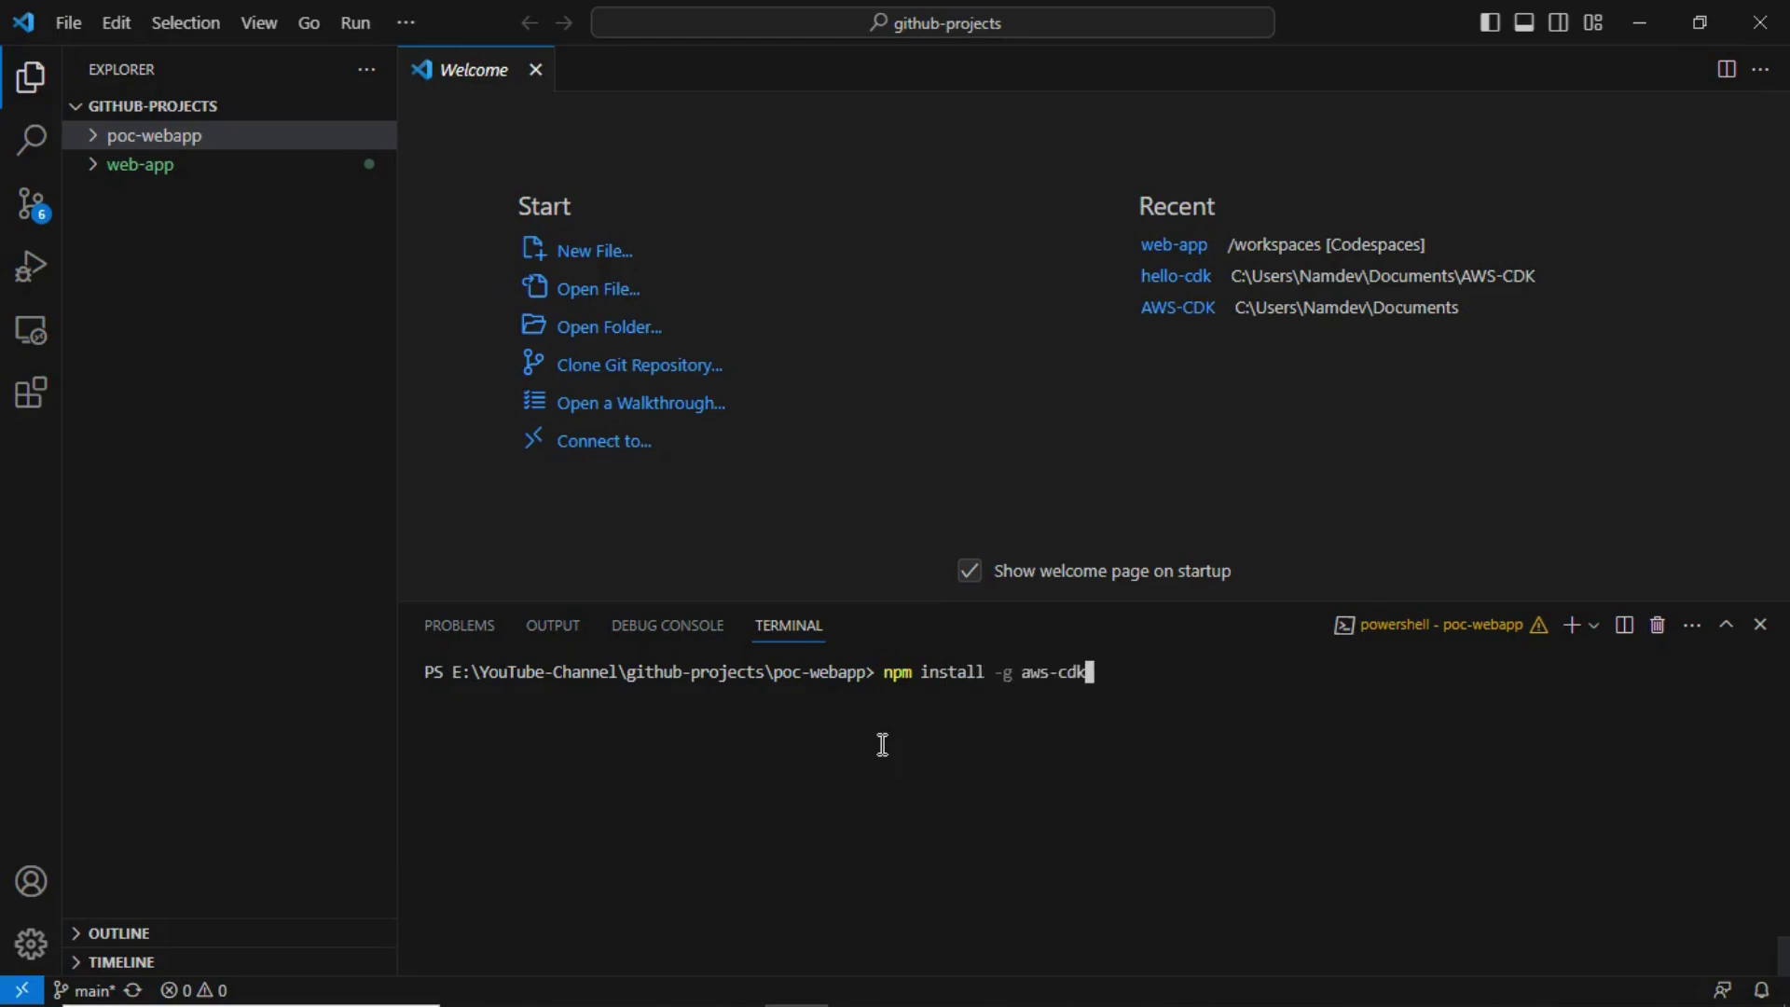
pyautogui.press('Return')
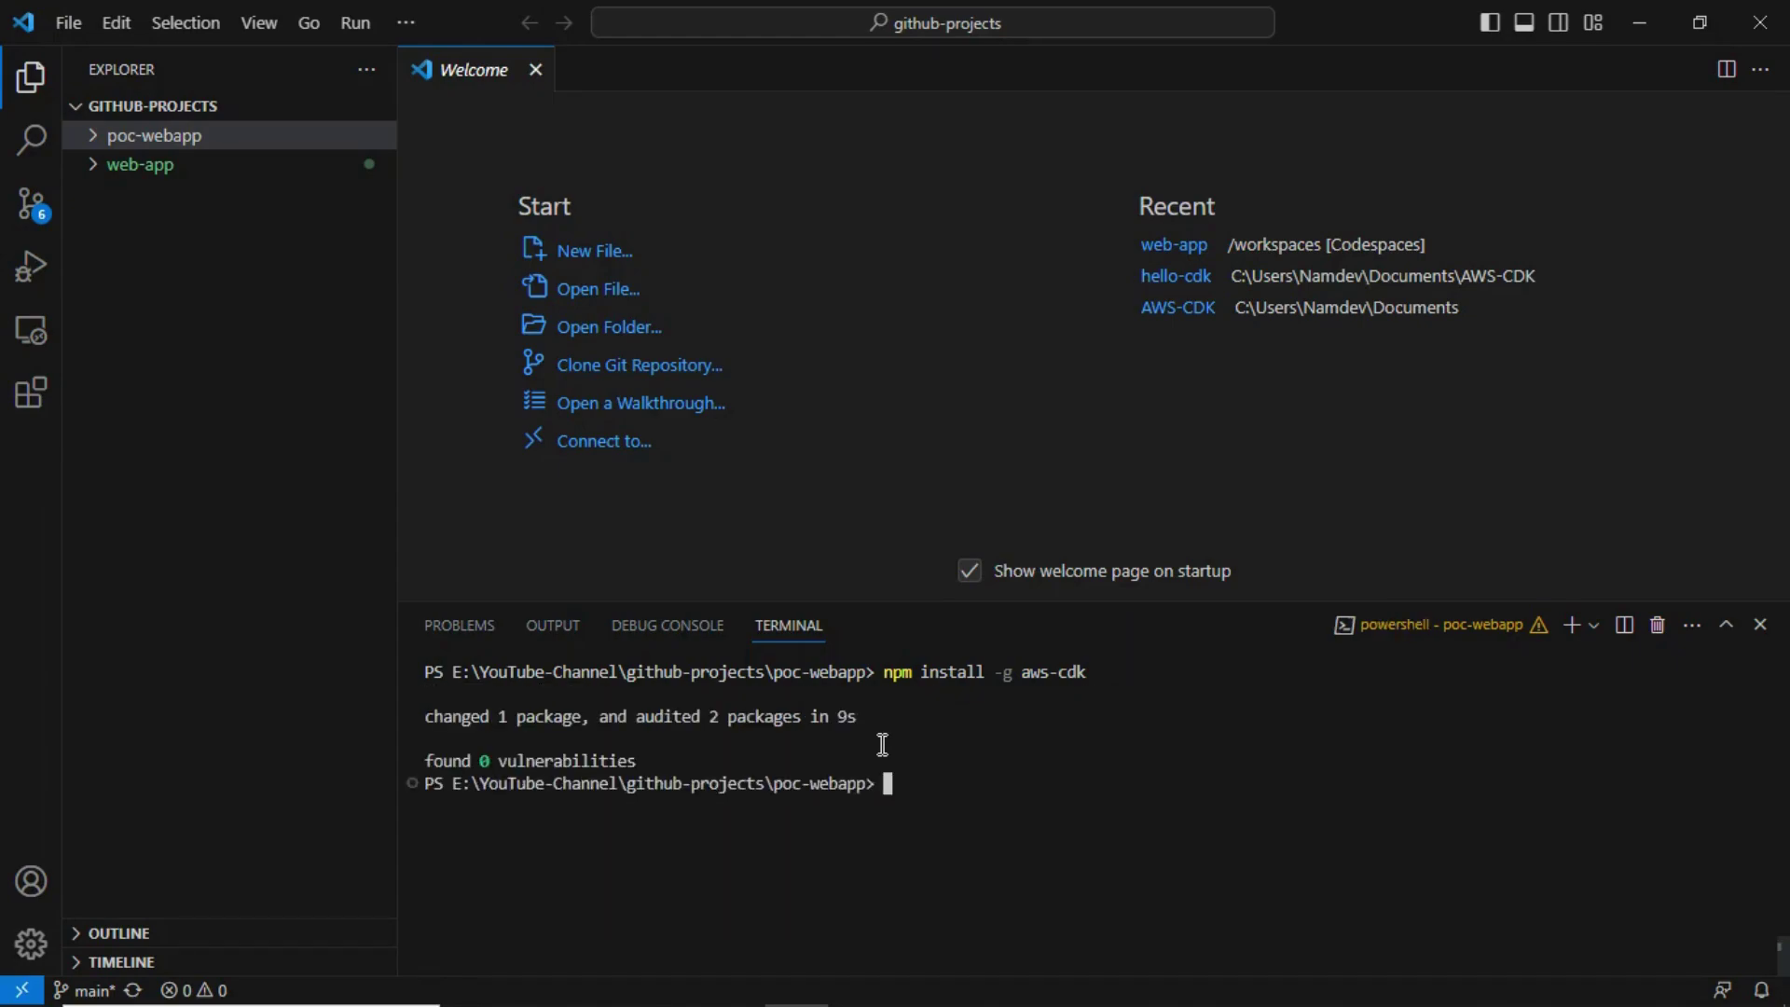
pyautogui.write('npm install')
pyautogui.write('-g typescript')
pyautogui.press('Return')
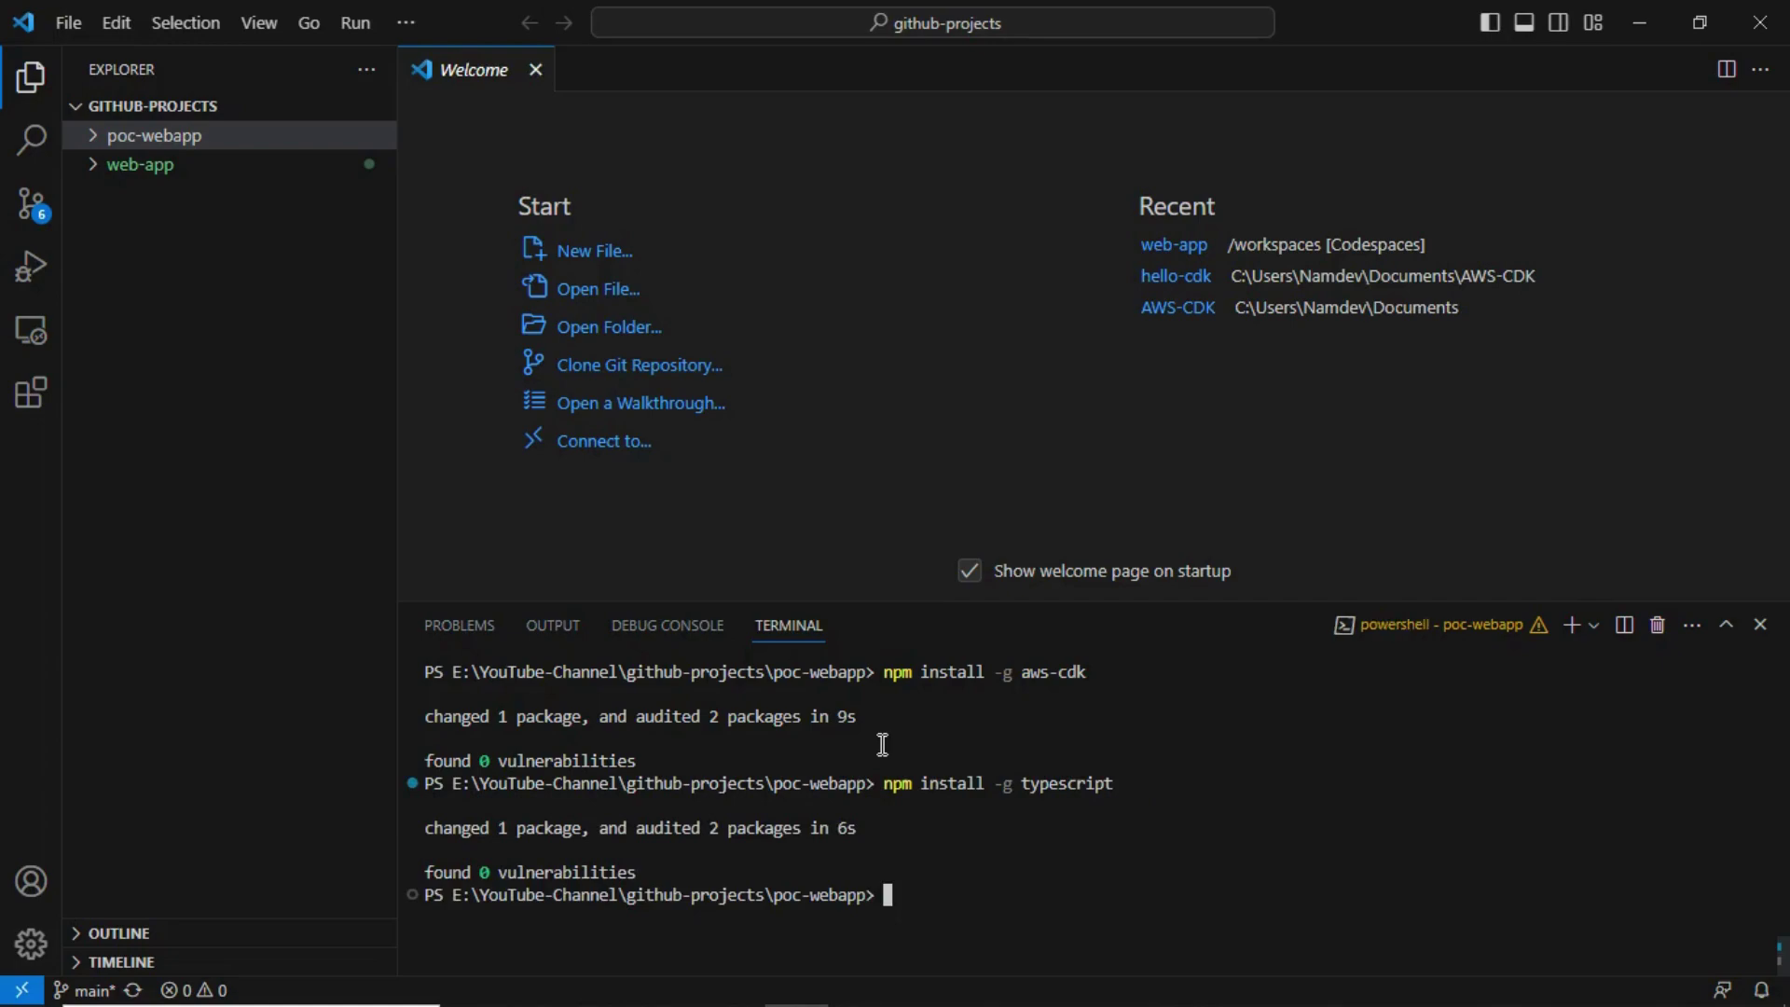
# Step: Scaffold poc-webapp with 'cdk init app --language typescript' and peek into the generated lib folder
pyautogui.click(92, 137)
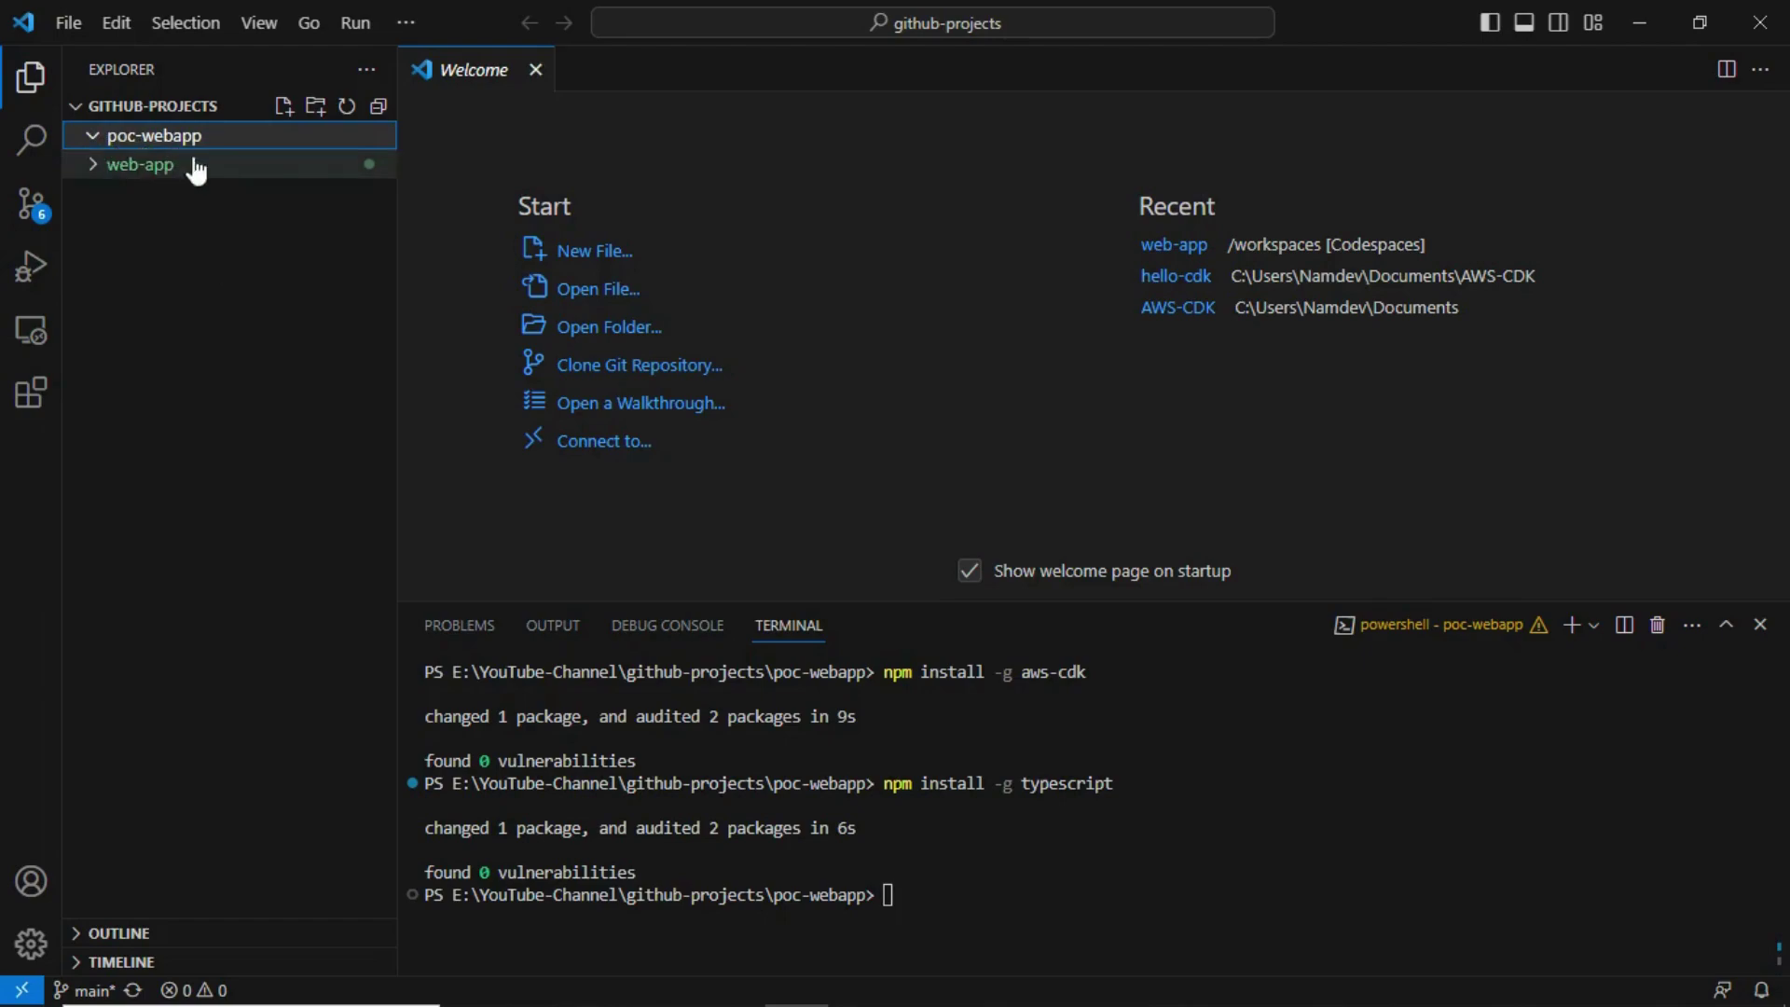
pyautogui.click(1046, 852)
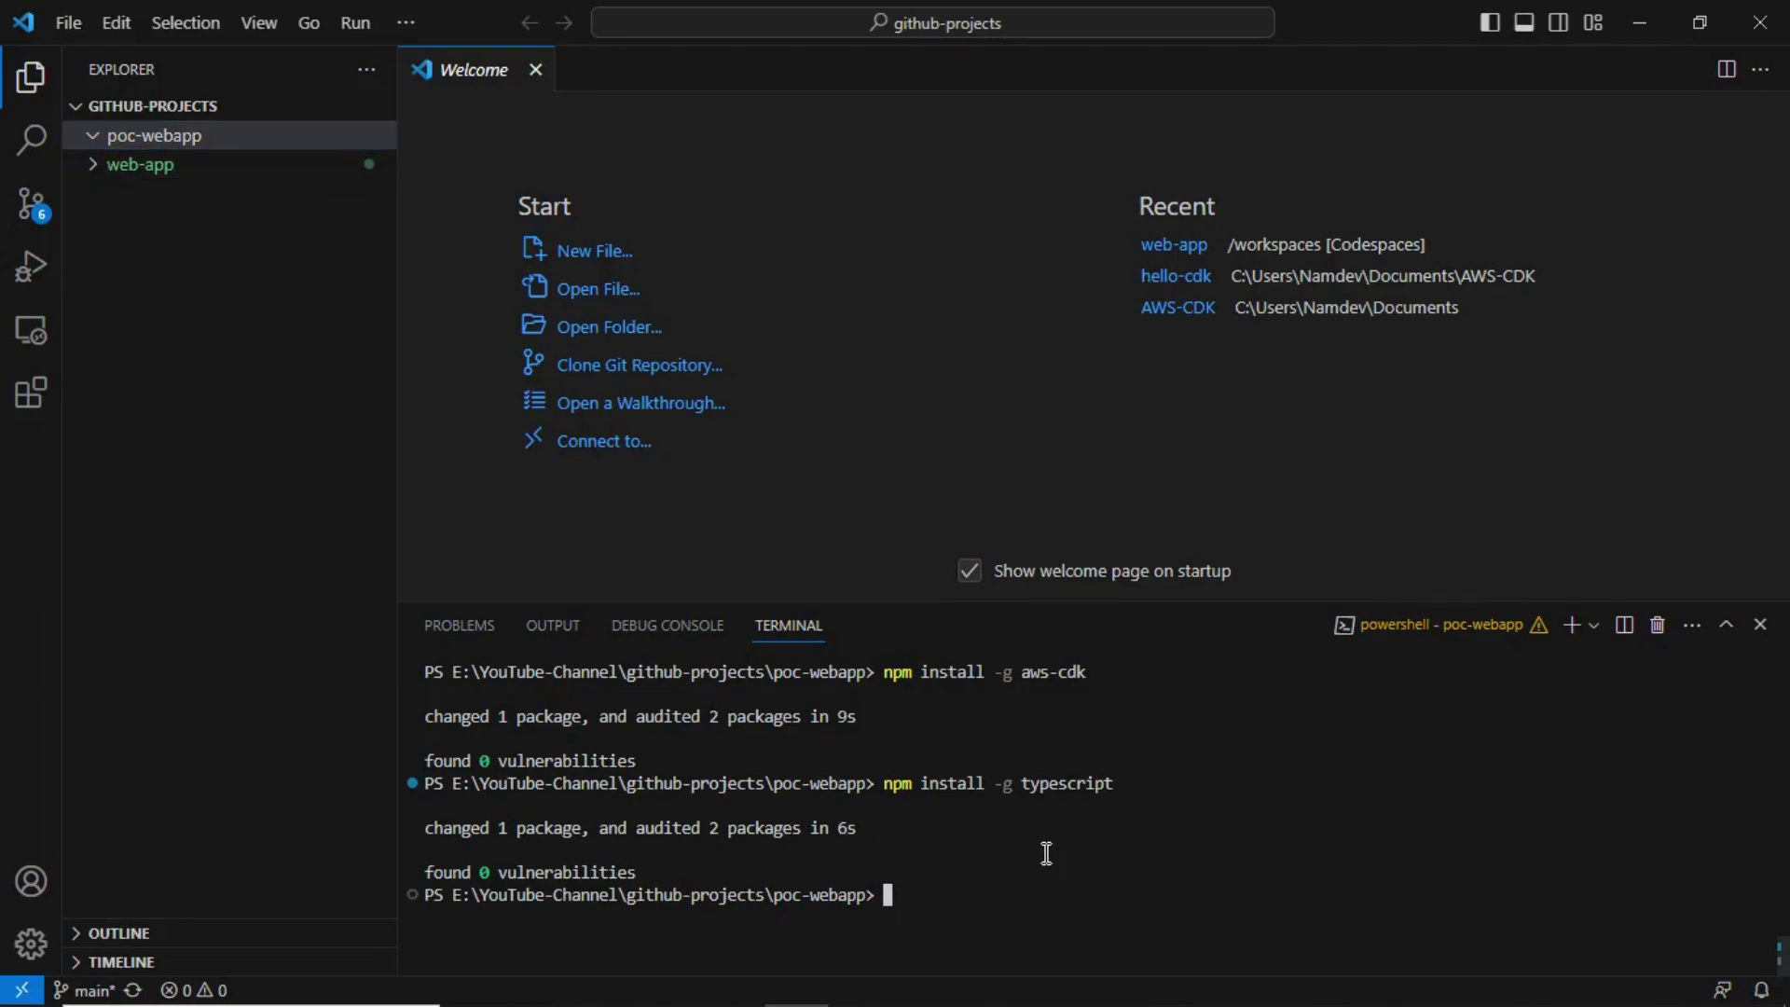
pyautogui.write('cdk init app --language typescript')
pyautogui.press('Return')
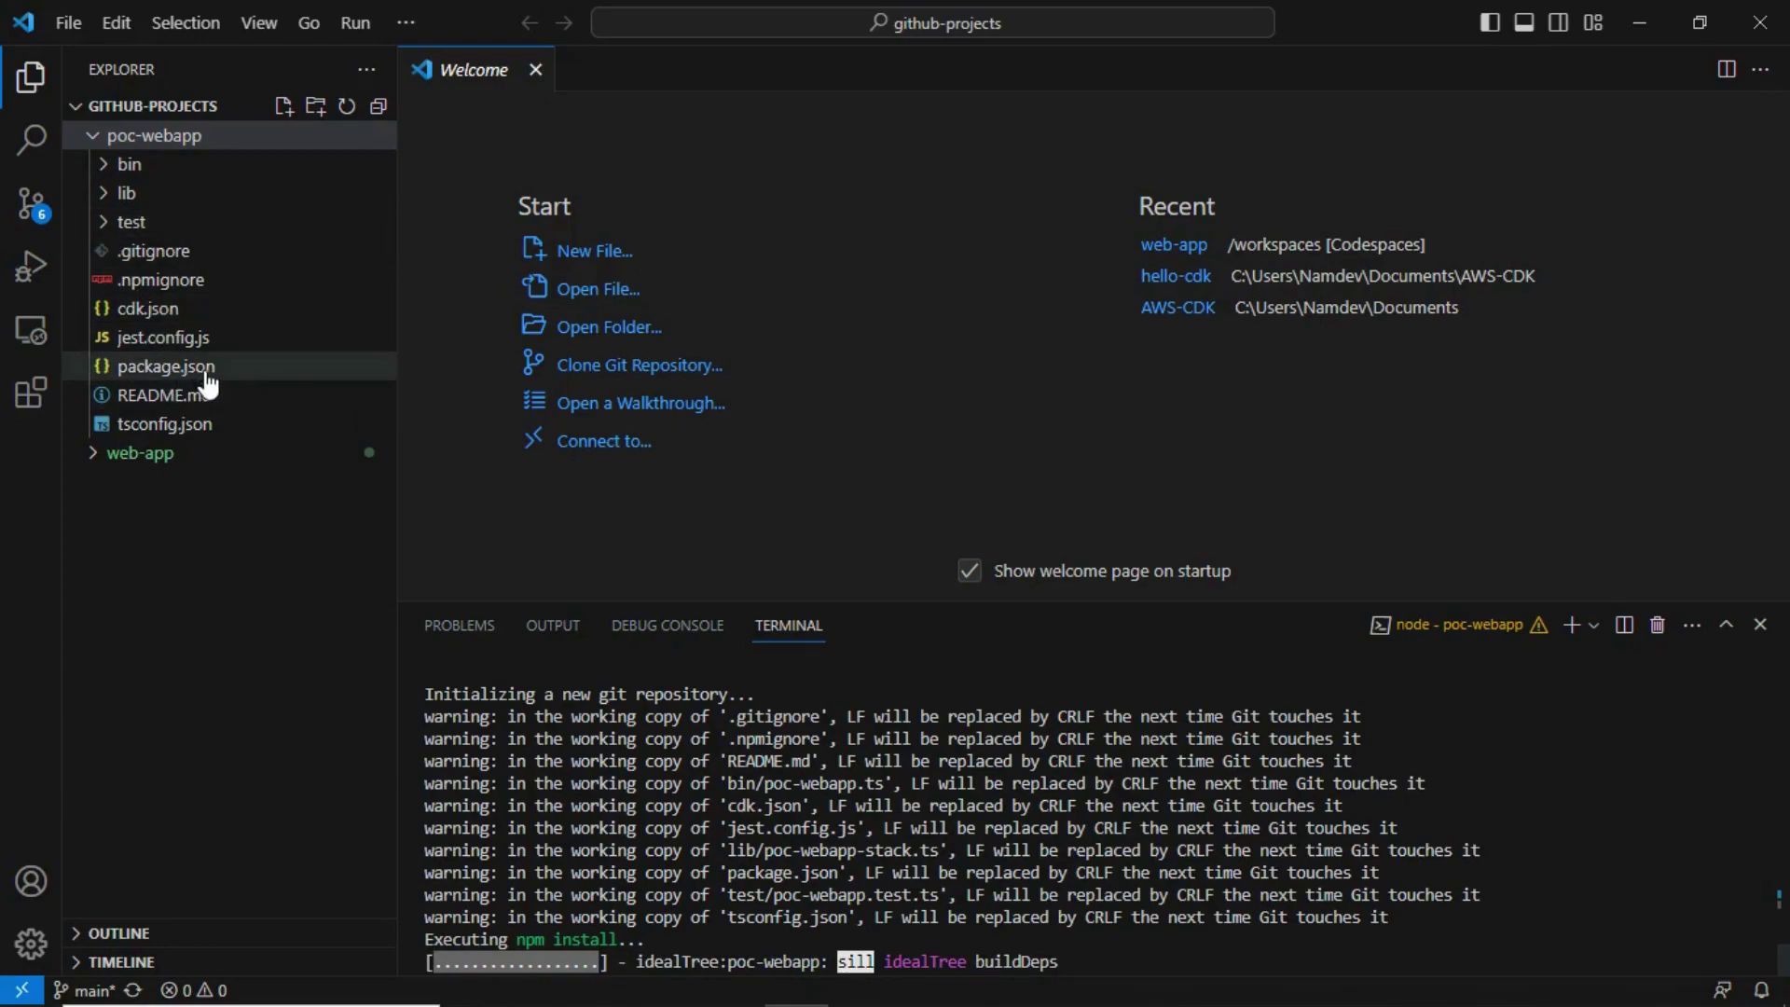
pyautogui.click(111, 196)
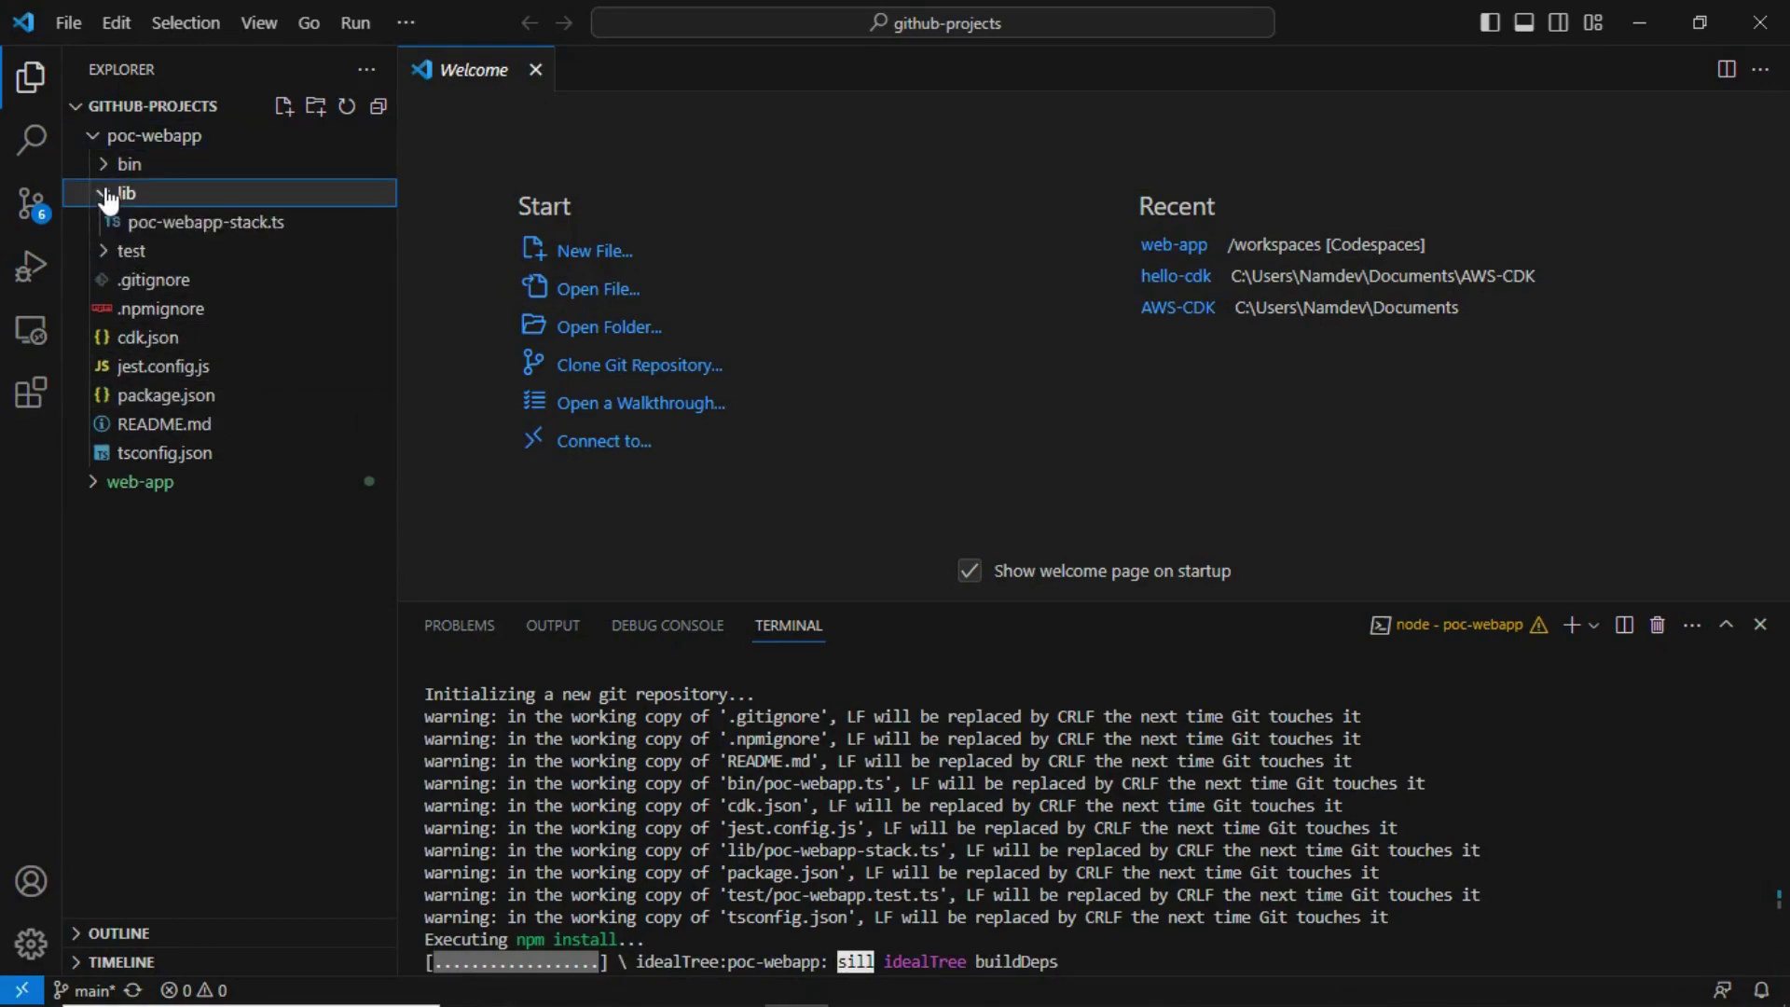
pyautogui.click(109, 198)
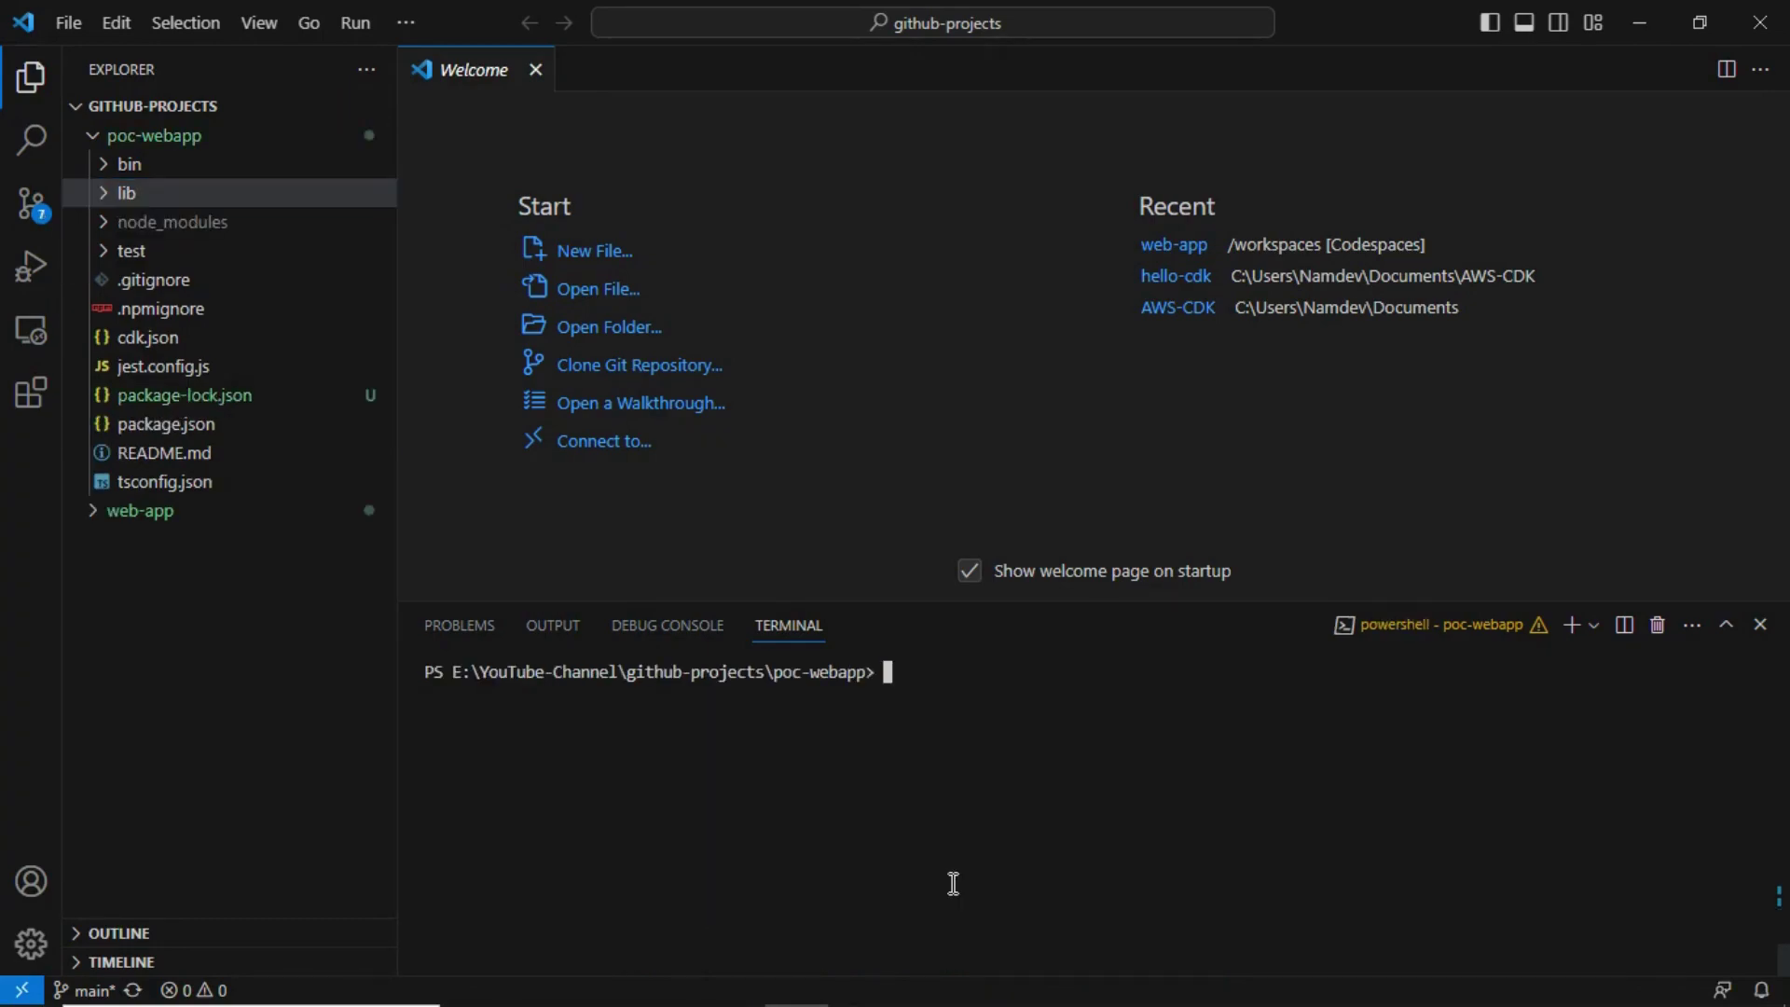
# Step: Bootstrap the ap-south-1 environment with 'cdk bootstrap', then return to the AWS console in Chrome
pyautogui.write('cdk bootstrap')
pyautogui.press('Return')
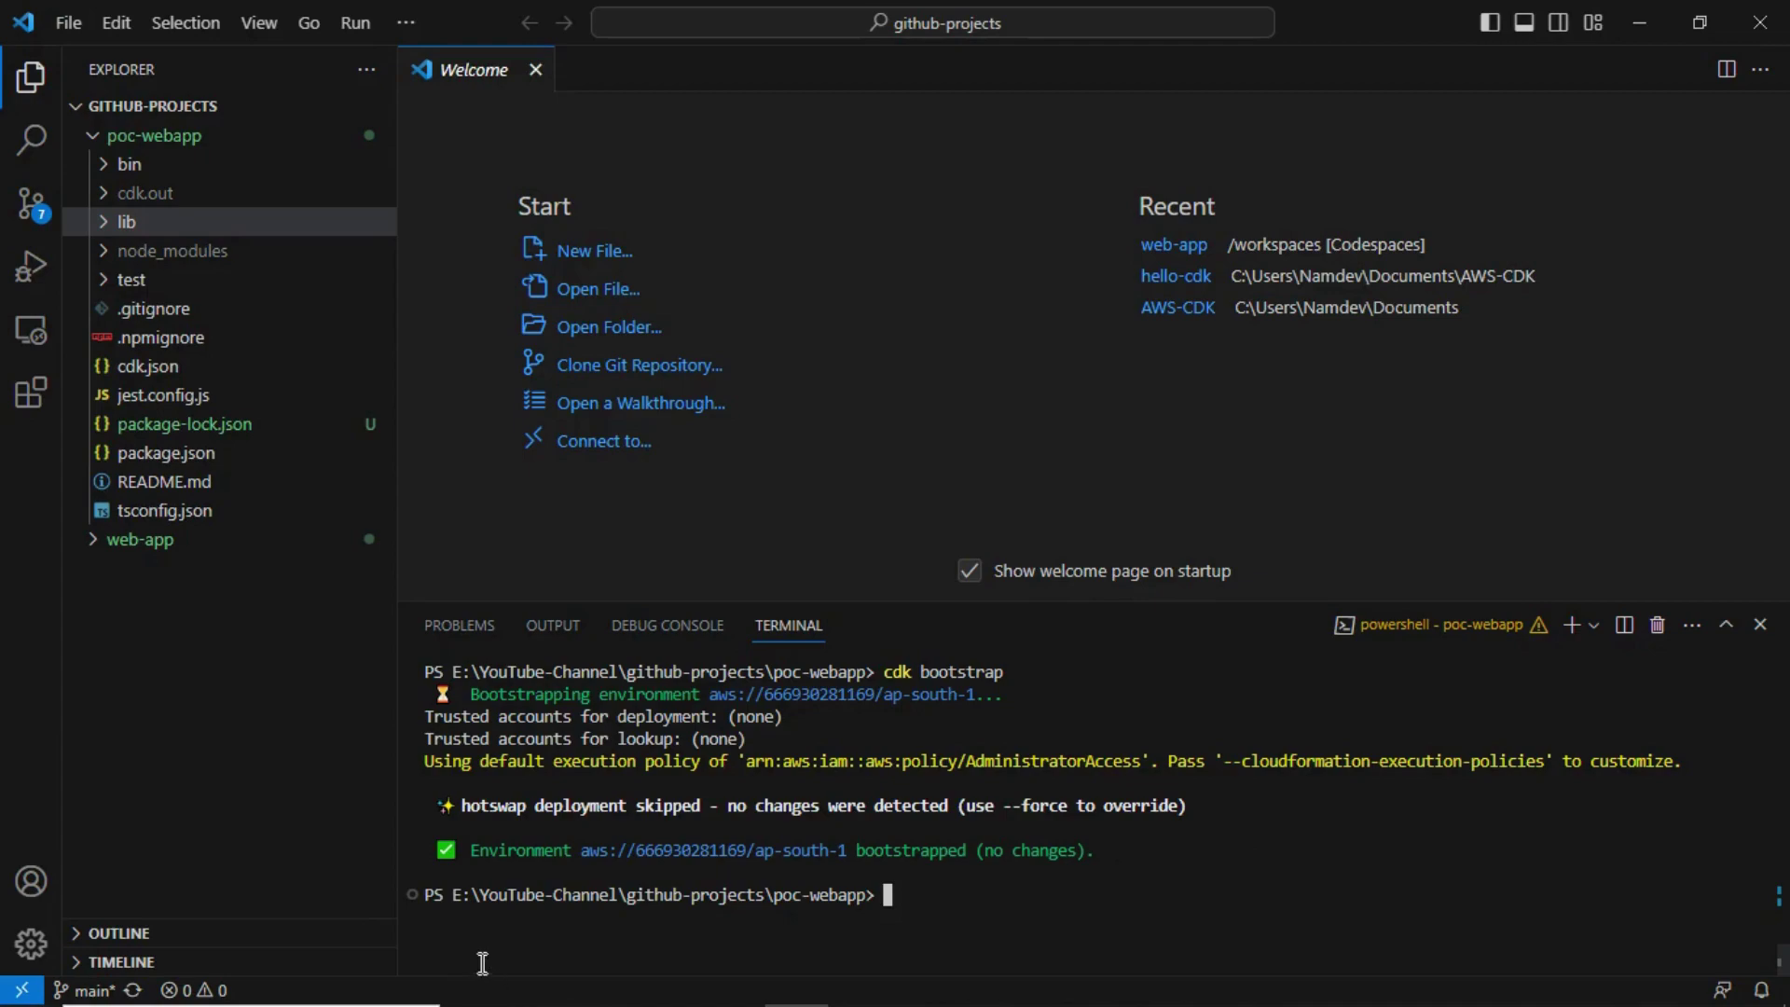
pyautogui.click(491, 990)
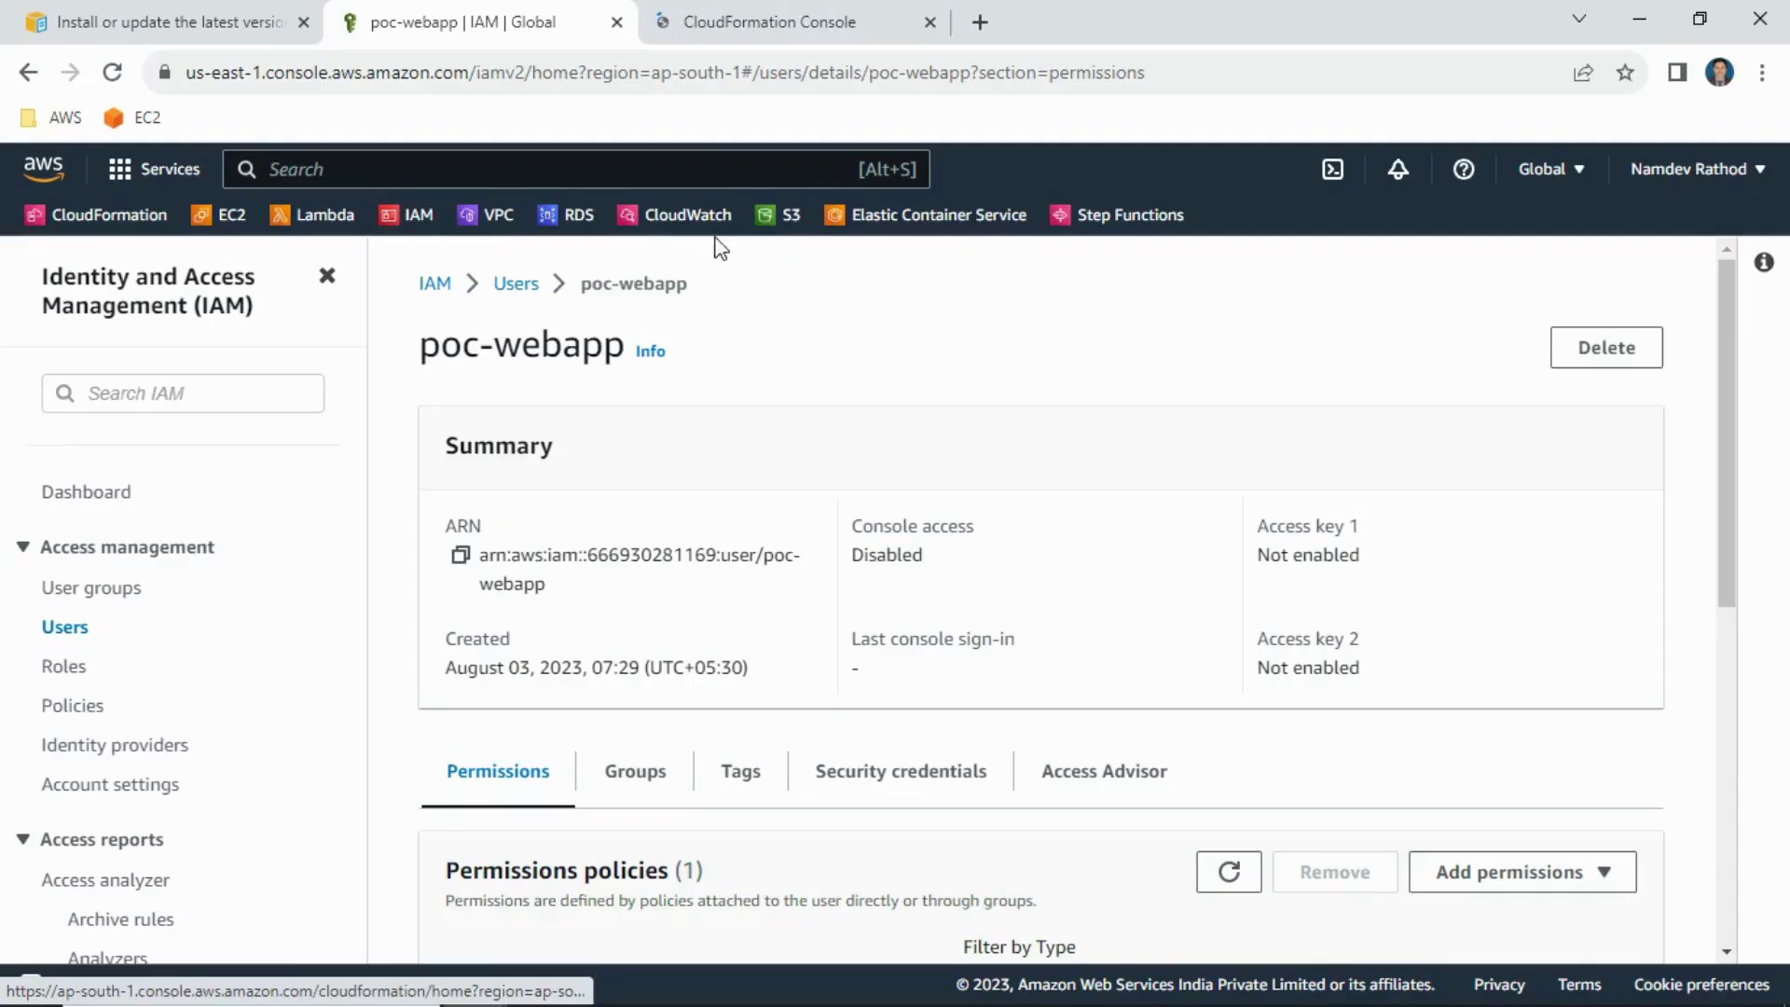
# Step: Open the cdk-hnb659fds assets bucket in S3 and browse its objects
pyautogui.click(776, 216)
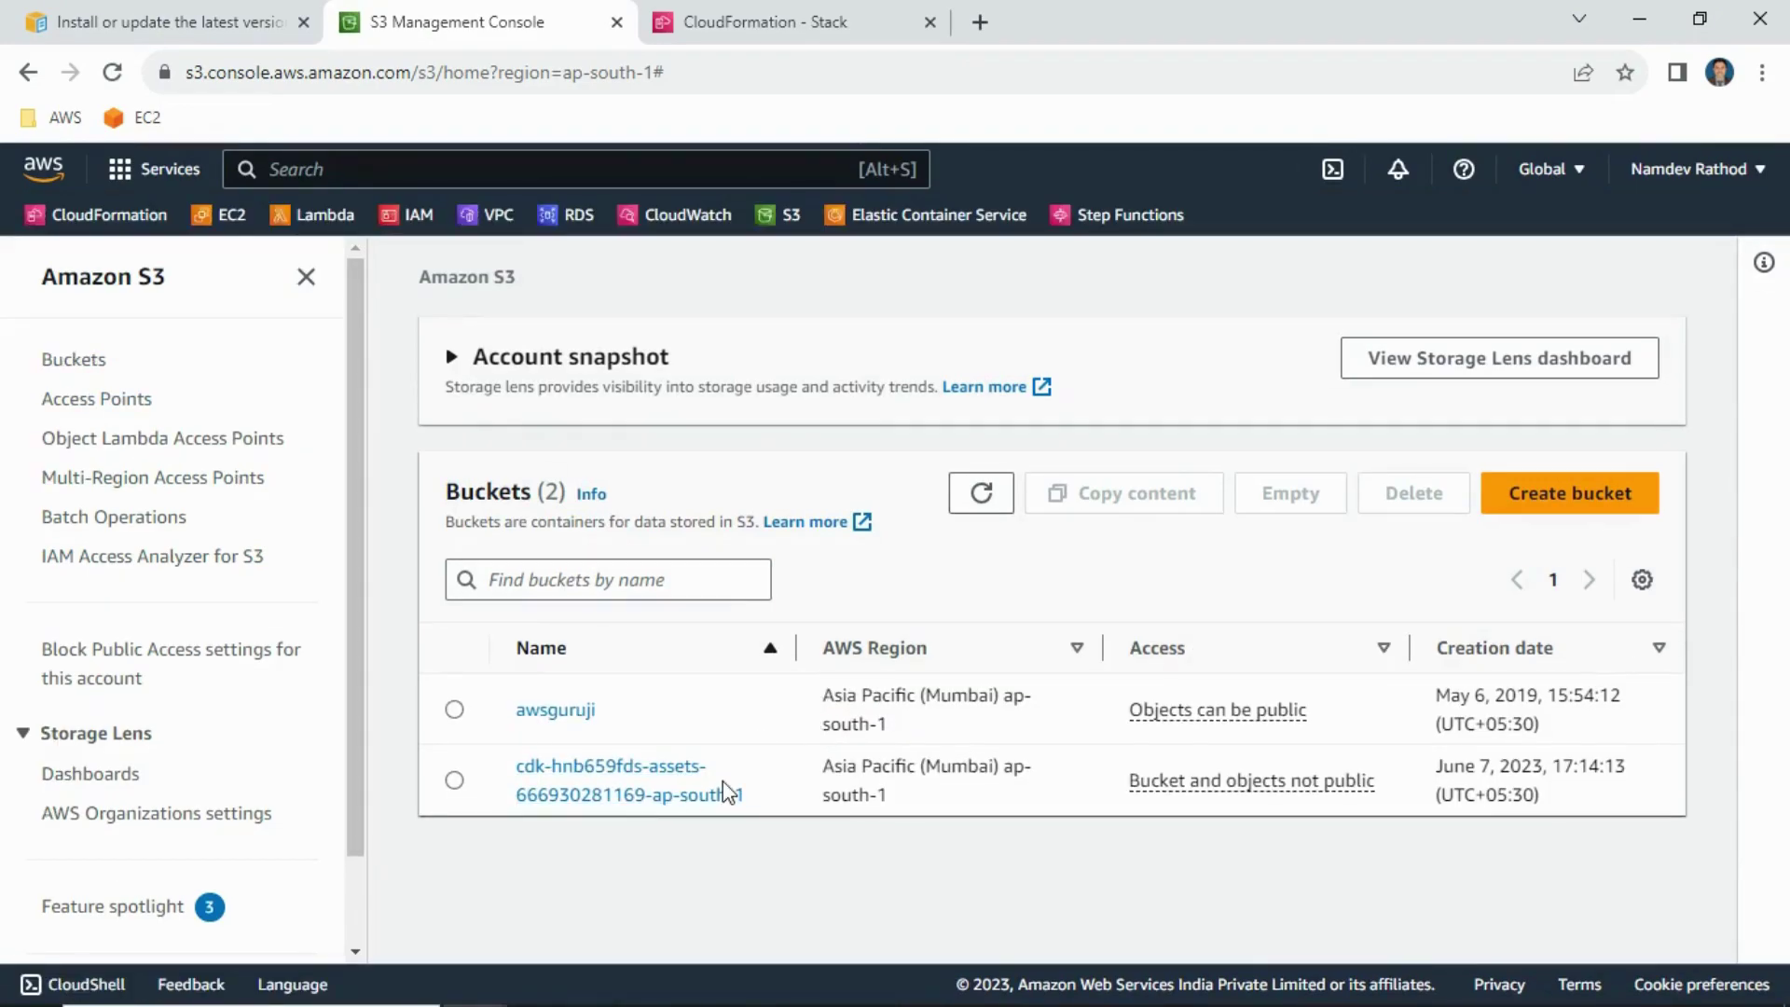
pyautogui.click(591, 767)
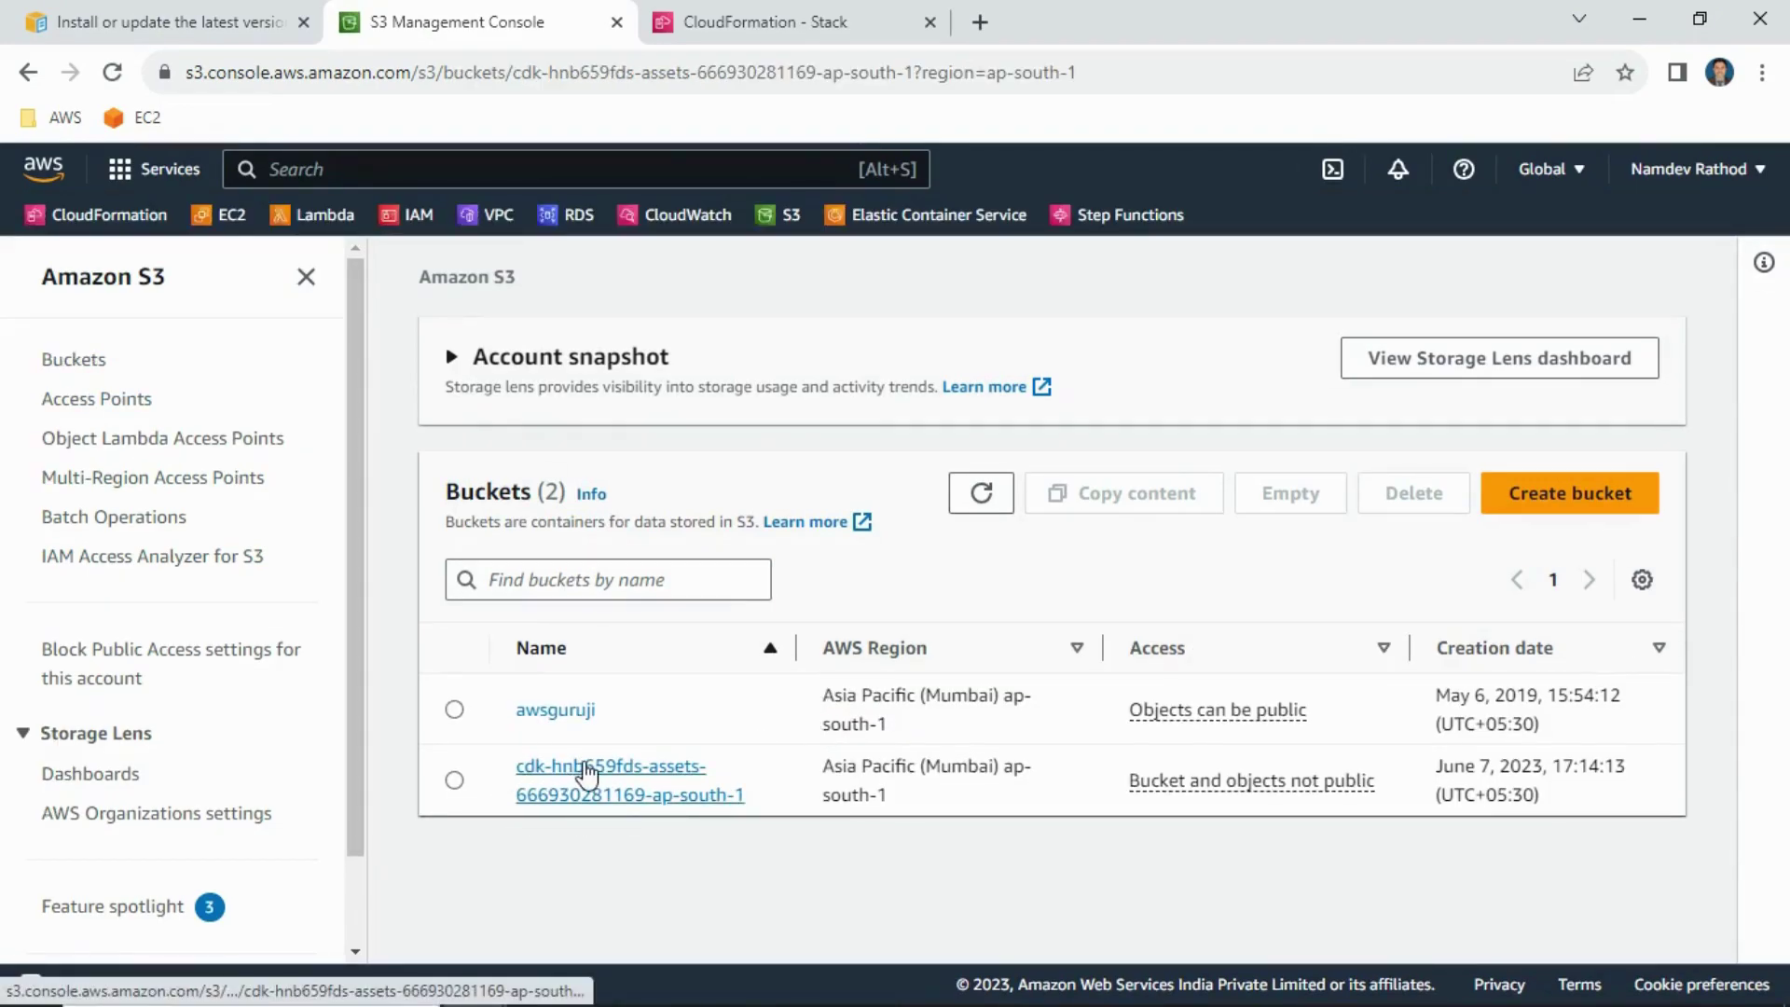
pyautogui.scroll(-3, 893, 721)
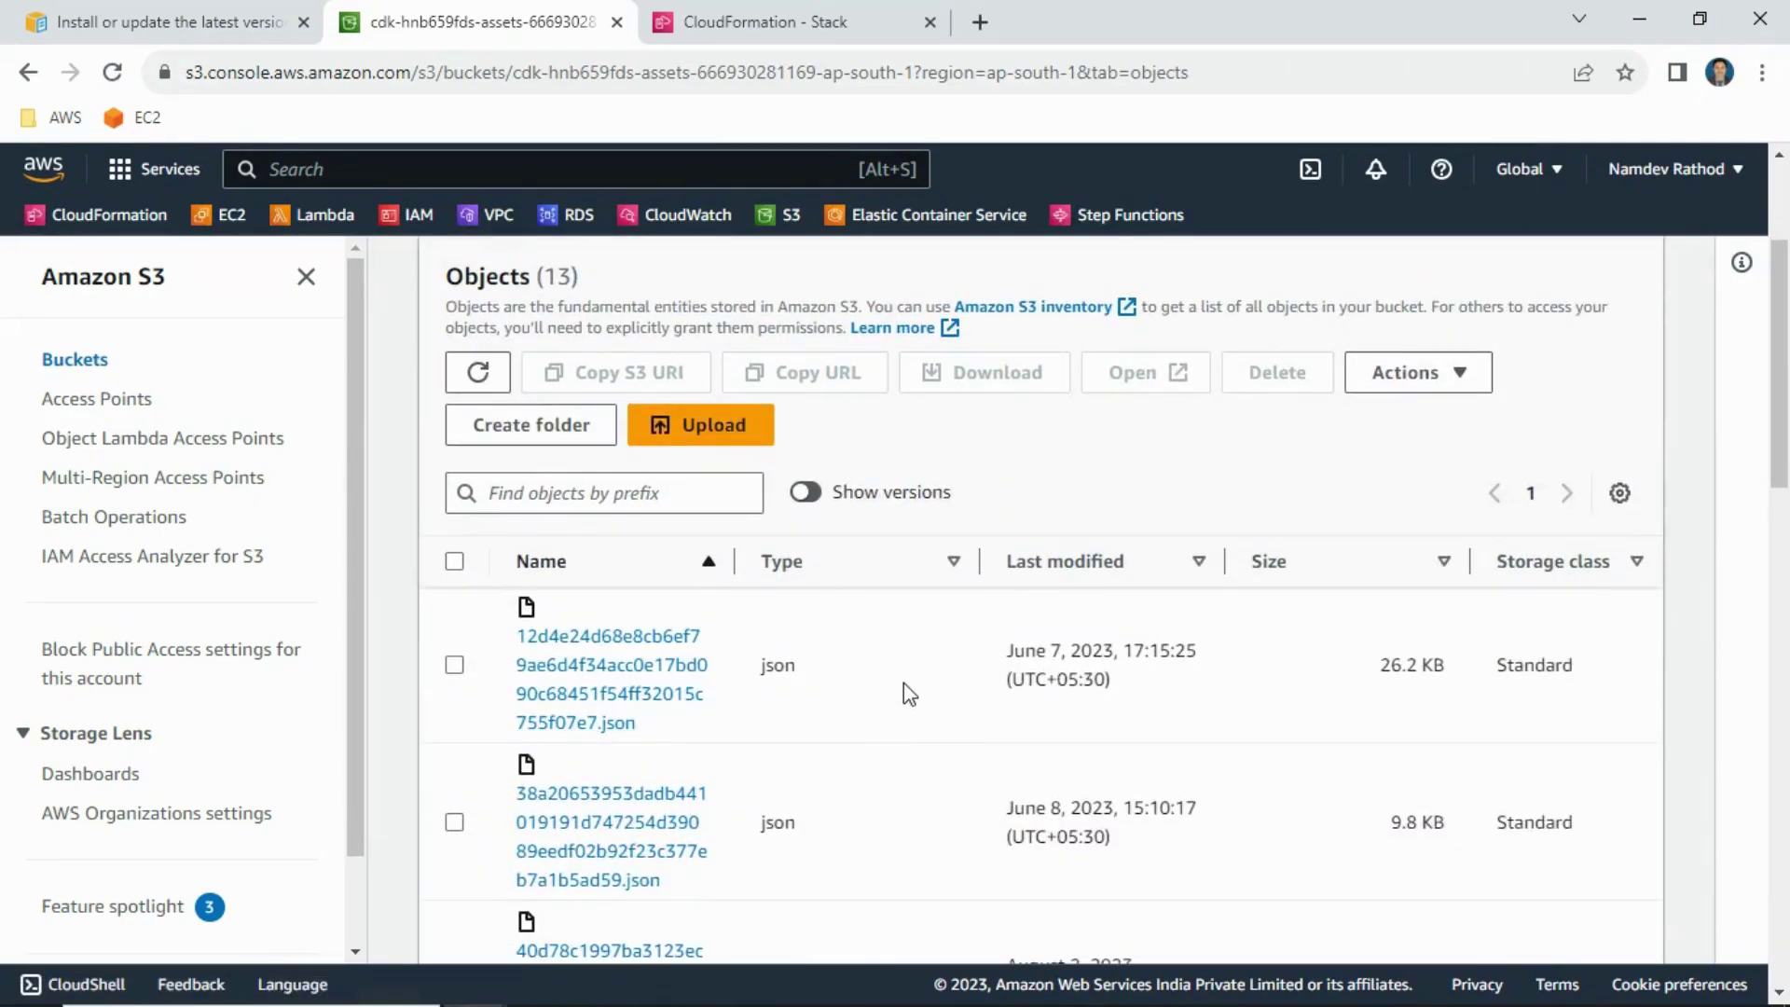
pyautogui.scroll(-1, 906, 708)
pyautogui.scroll(-1, 829, 741)
pyautogui.scroll(5, 653, 811)
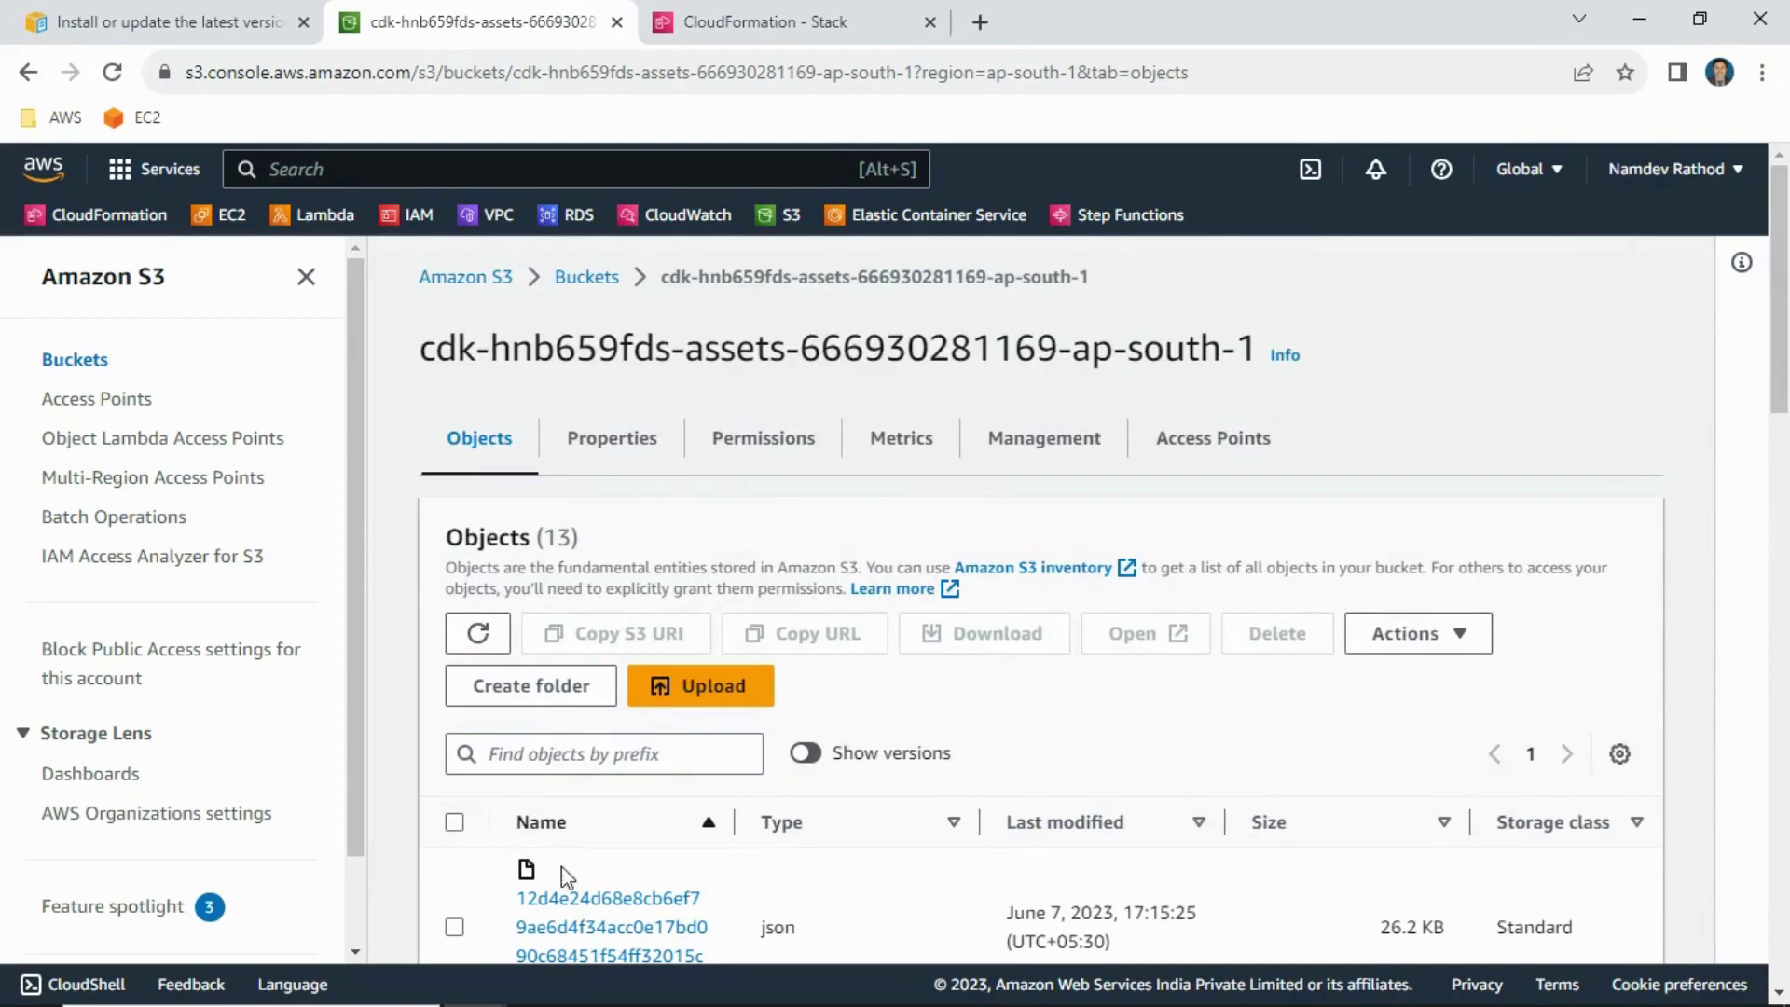
# Step: View the first JSON stack template and inspect its VPC, subnet and Fn::GetAZs definitions
pyautogui.click(587, 906)
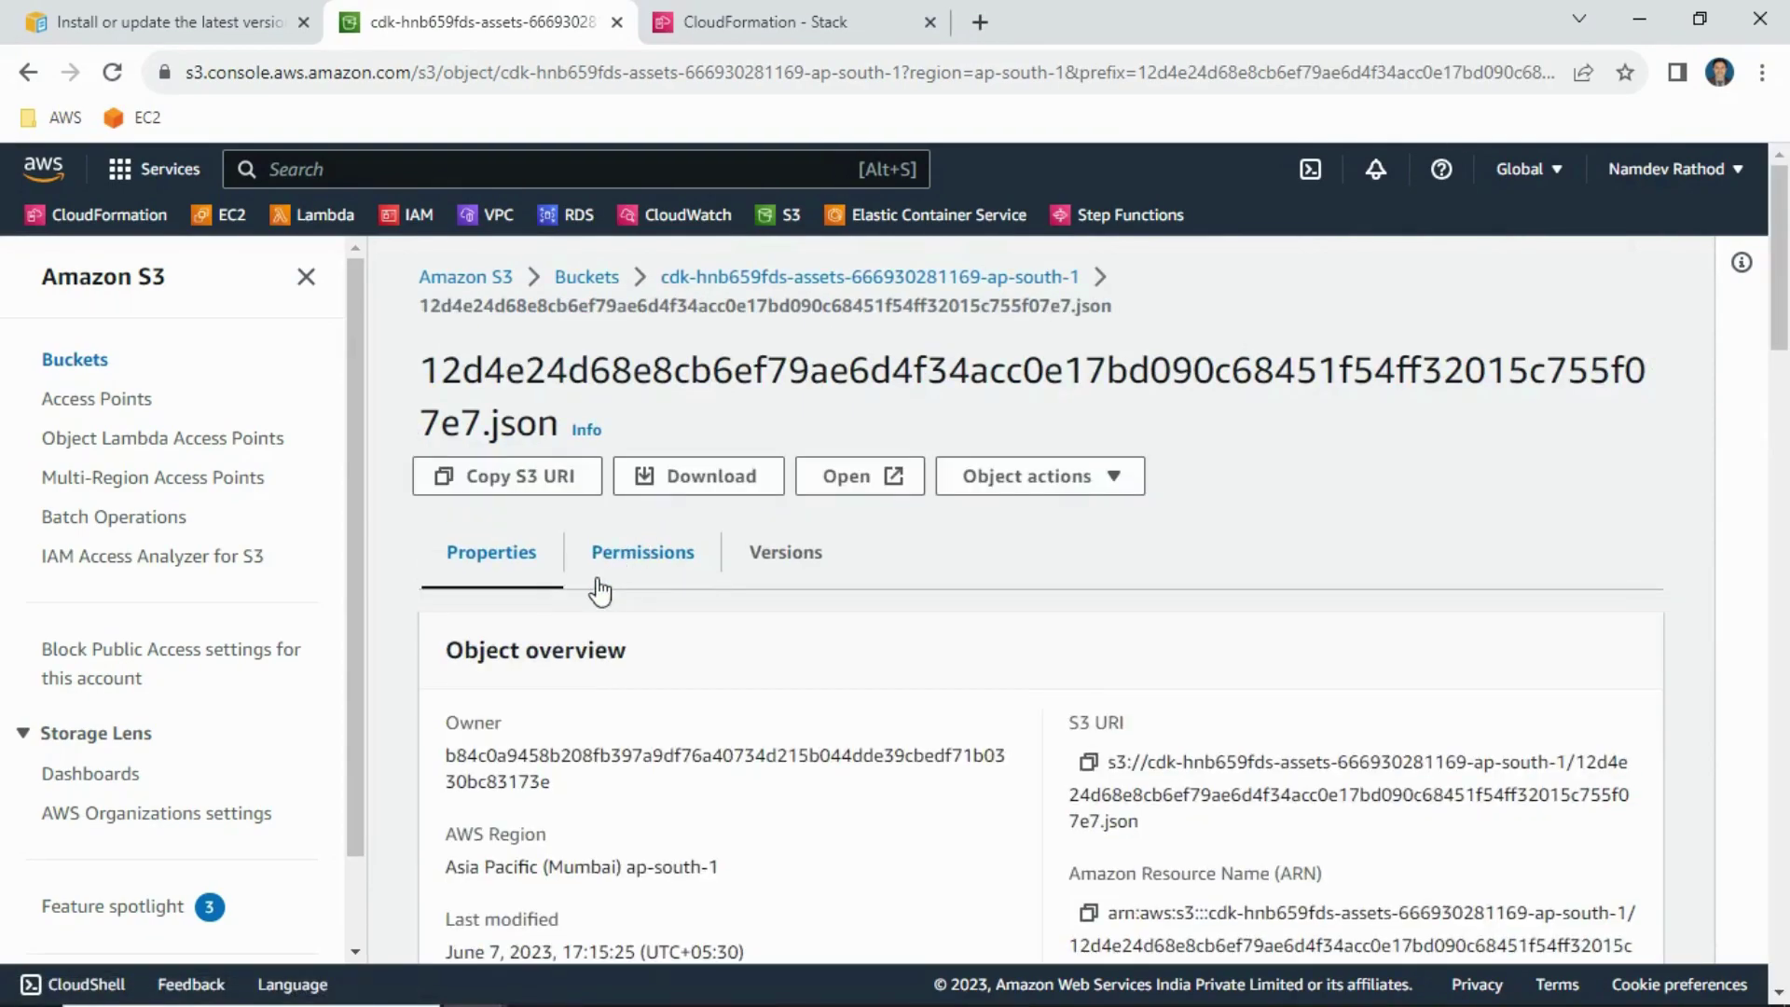
pyautogui.click(844, 477)
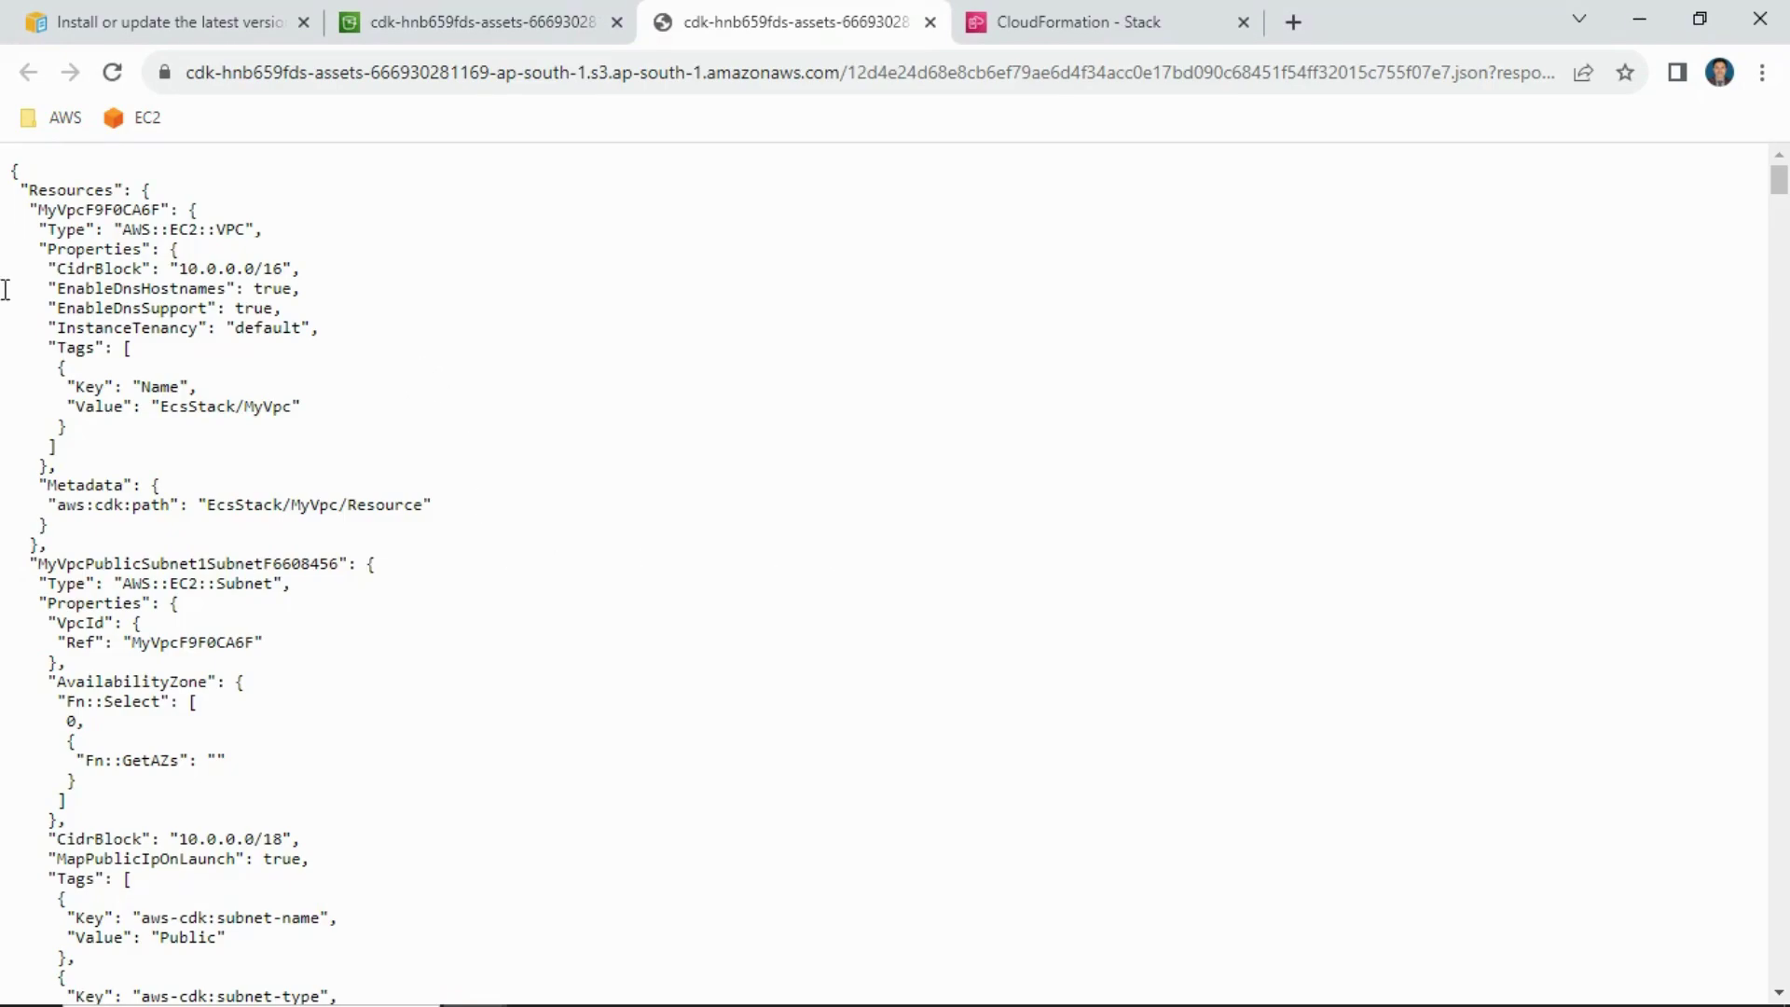
pyautogui.moveTo(373, 677); pyautogui.dragTo(52, 270)
pyautogui.click(270, 400)
pyautogui.moveTo(344, 676); pyautogui.dragTo(51, 277)
pyautogui.click(356, 397)
pyautogui.moveTo(225, 767); pyautogui.dragTo(100, 328)
pyautogui.click(228, 401)
pyautogui.moveTo(95, 203); pyautogui.dragTo(392, 762)
pyautogui.click(344, 596)
# Step: Close the raw JSON view and return to the bucket's 13-object list
pyautogui.click(929, 22)
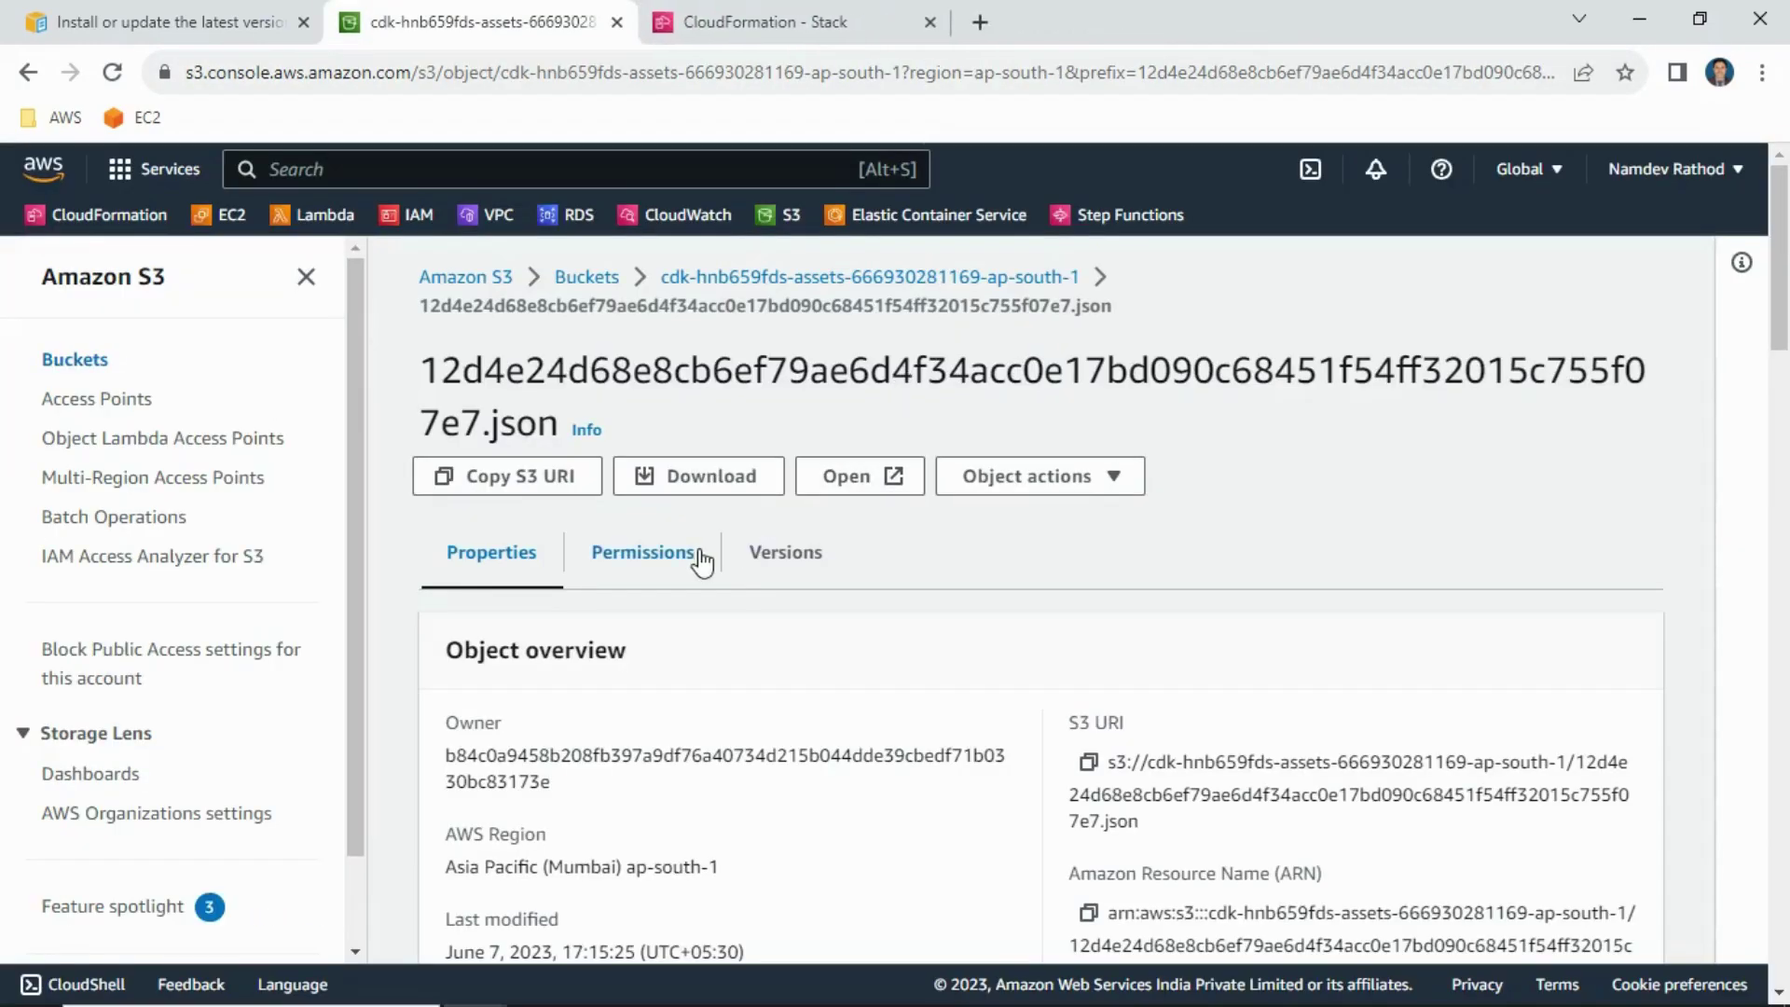
pyautogui.click(747, 278)
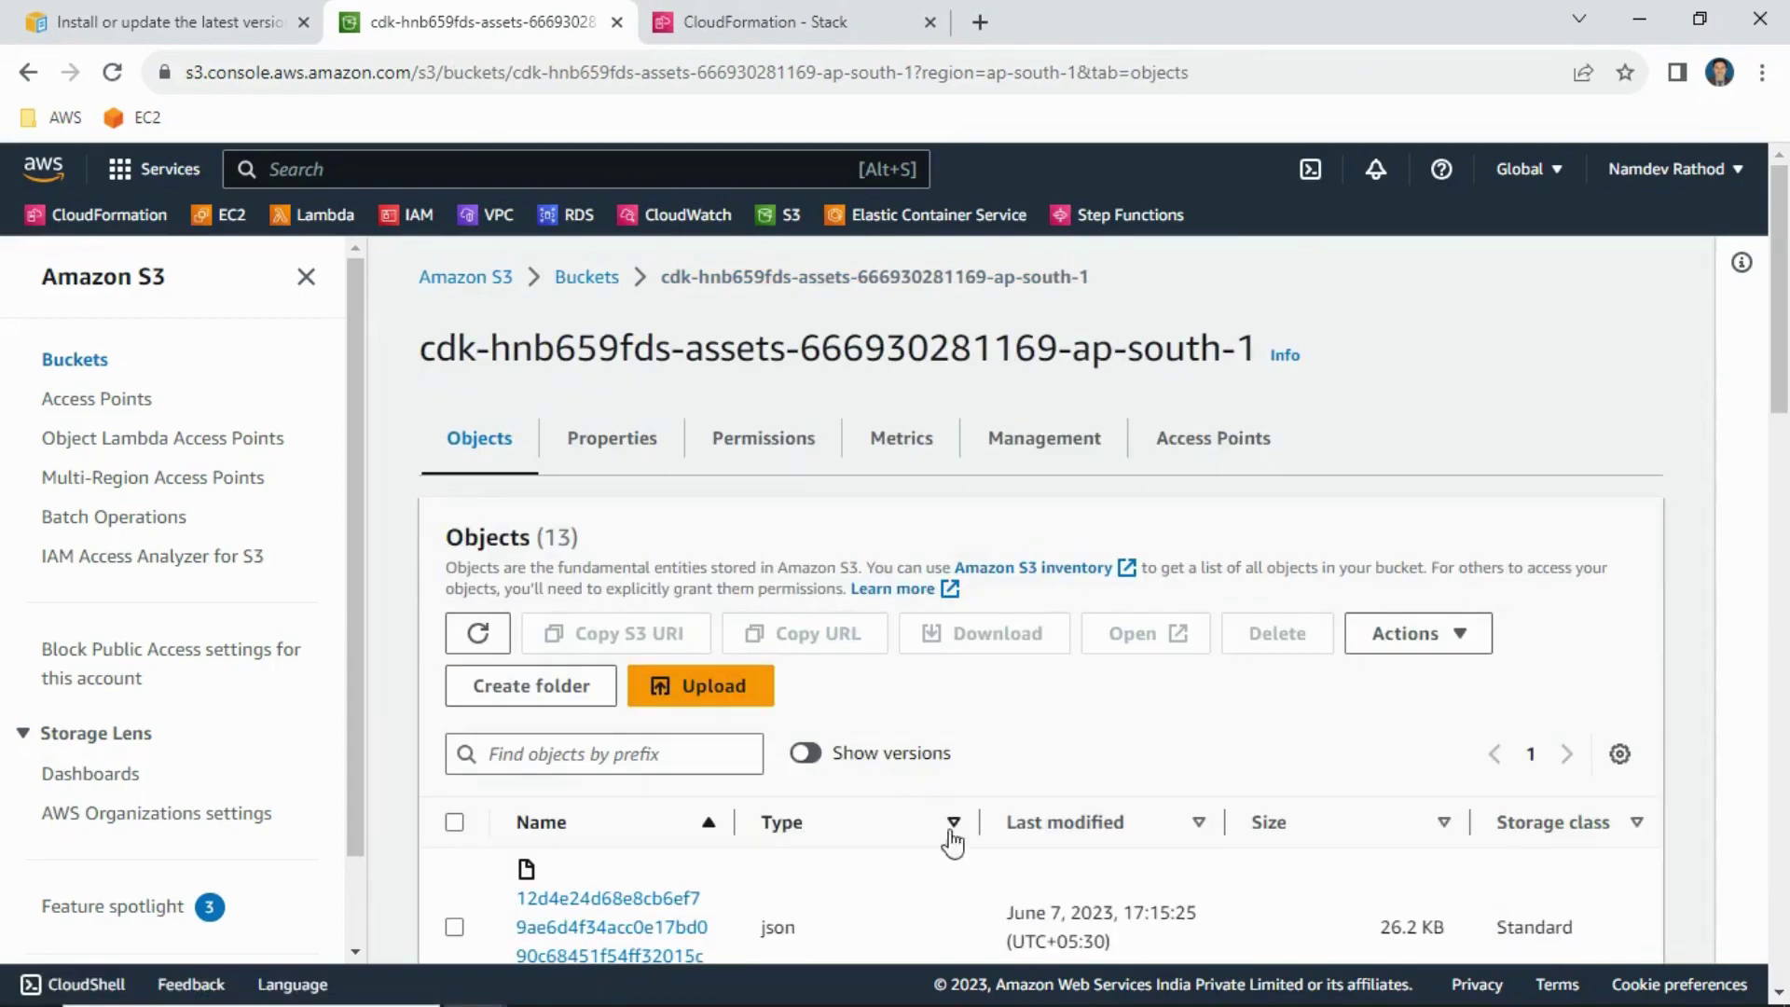
pyautogui.scroll(-3, 951, 842)
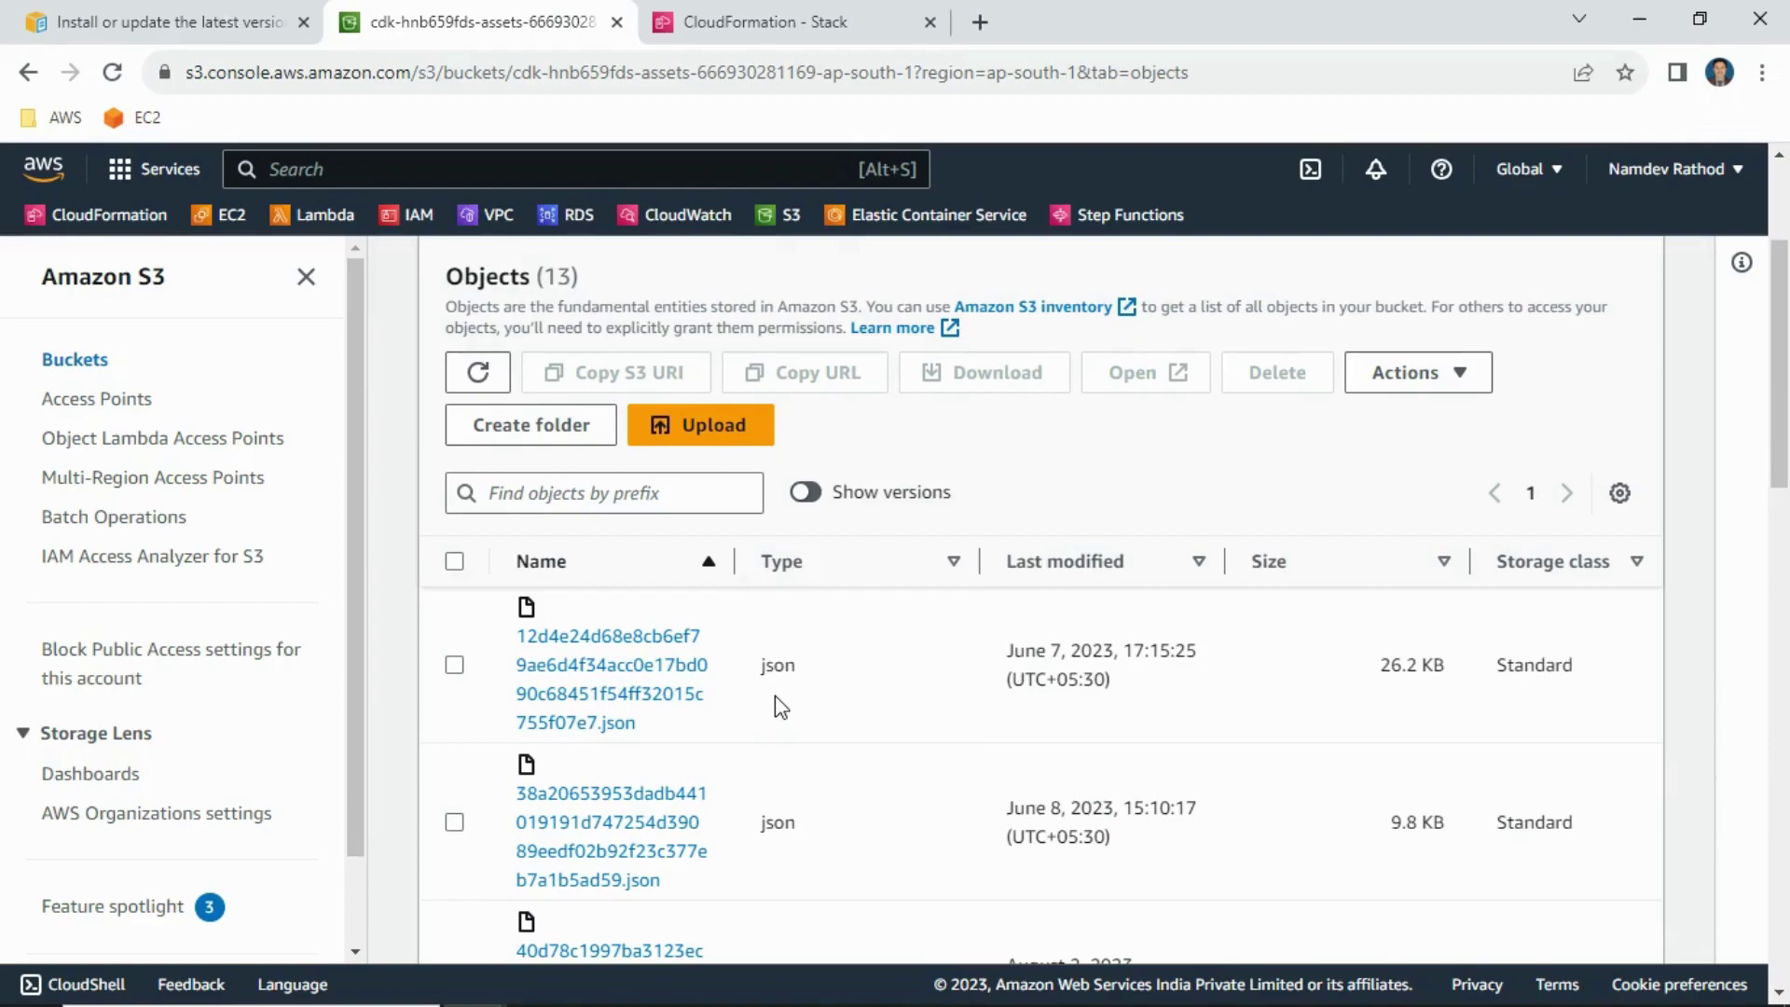
# Step: Open the CDKToolkit stack in CloudFormation and review its event history
pyautogui.click(794, 24)
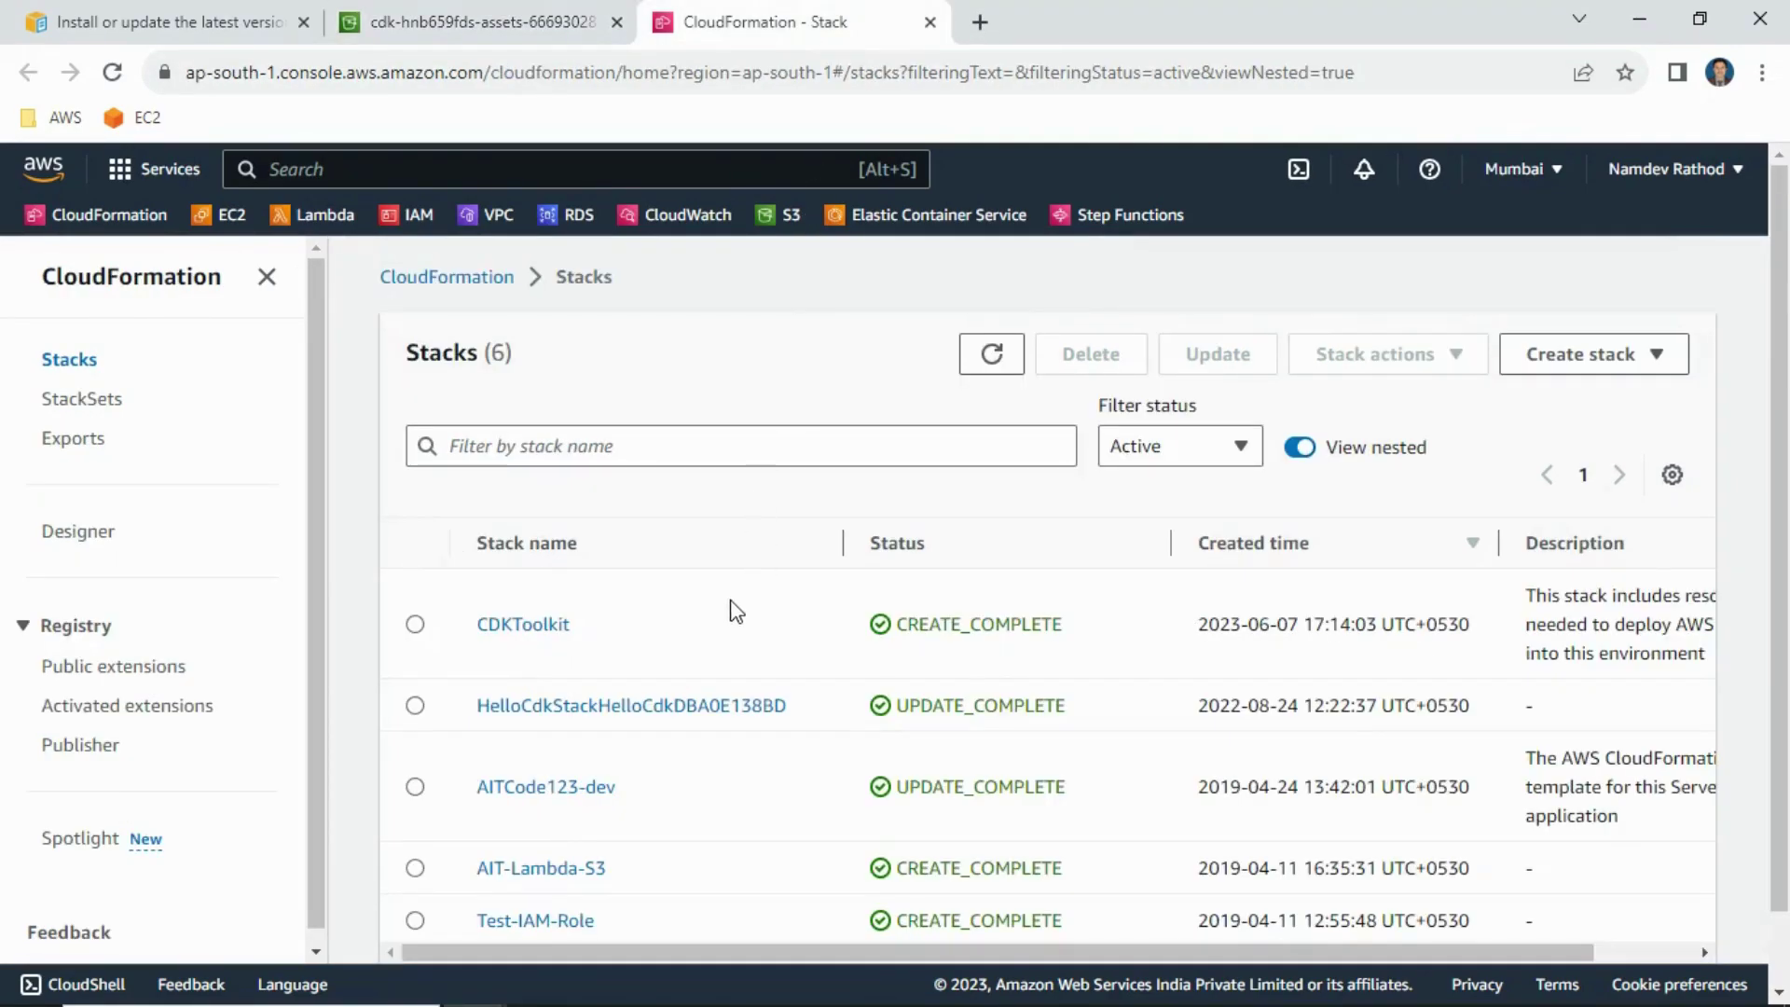
pyautogui.scroll(-1, 727, 606)
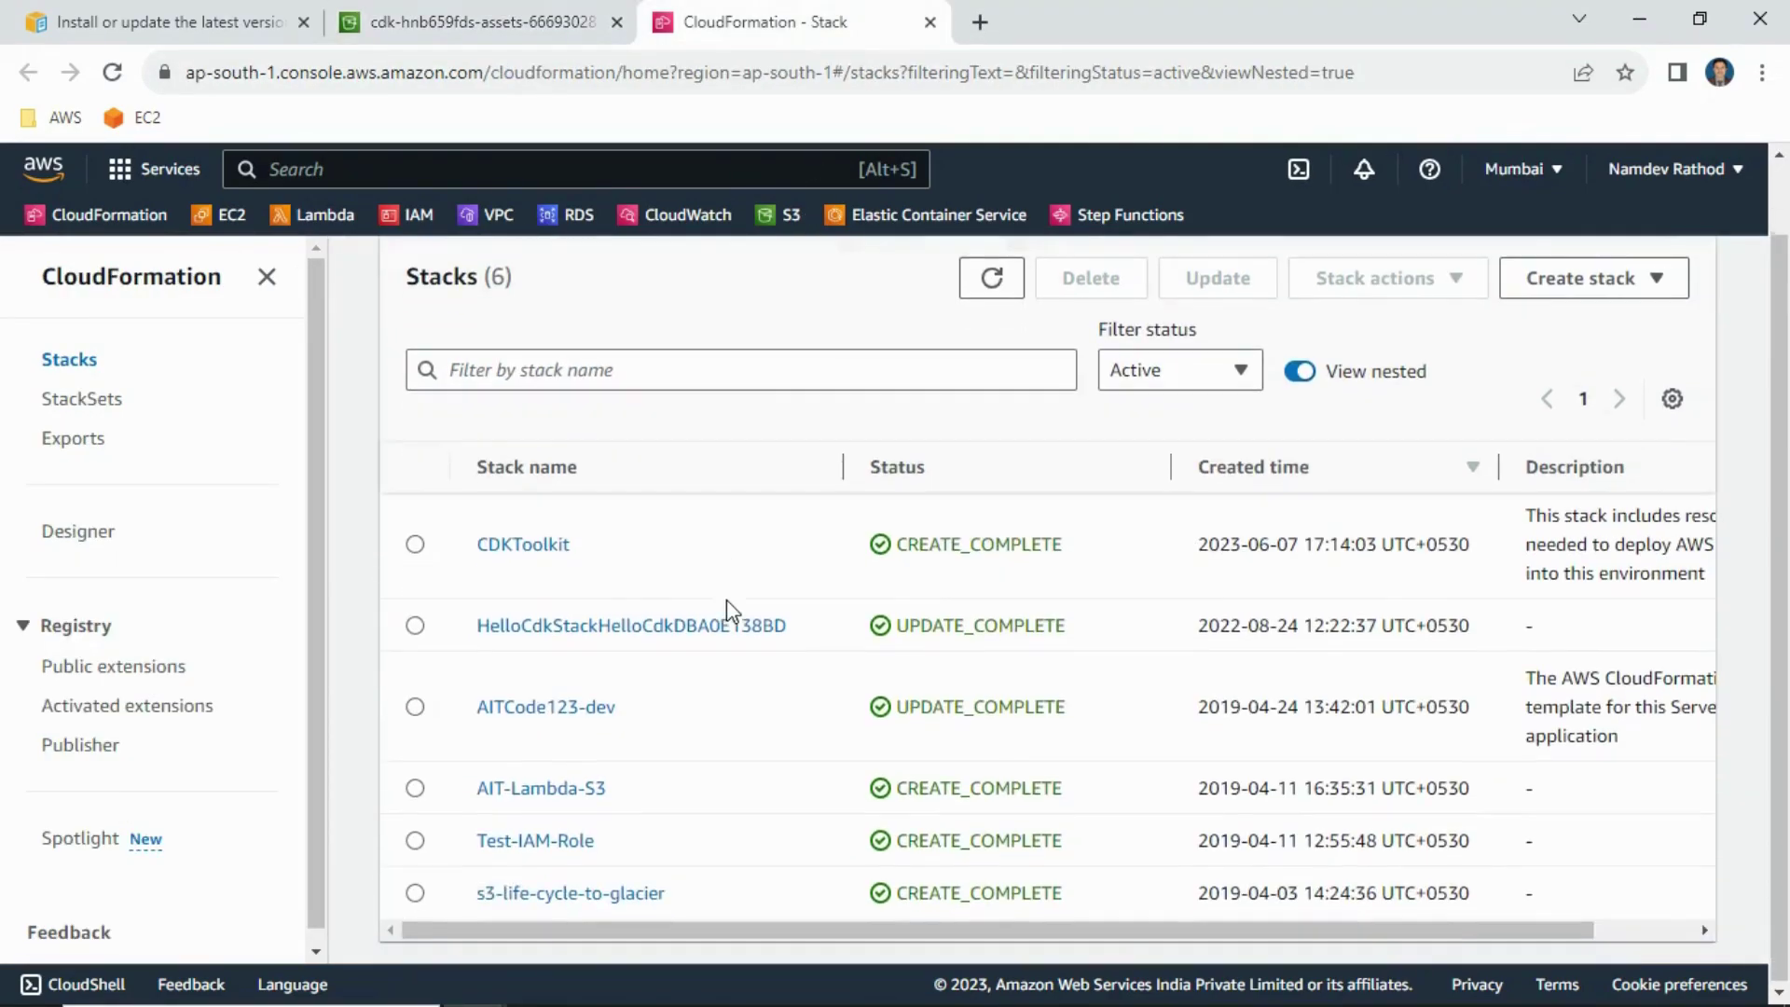
pyautogui.click(523, 549)
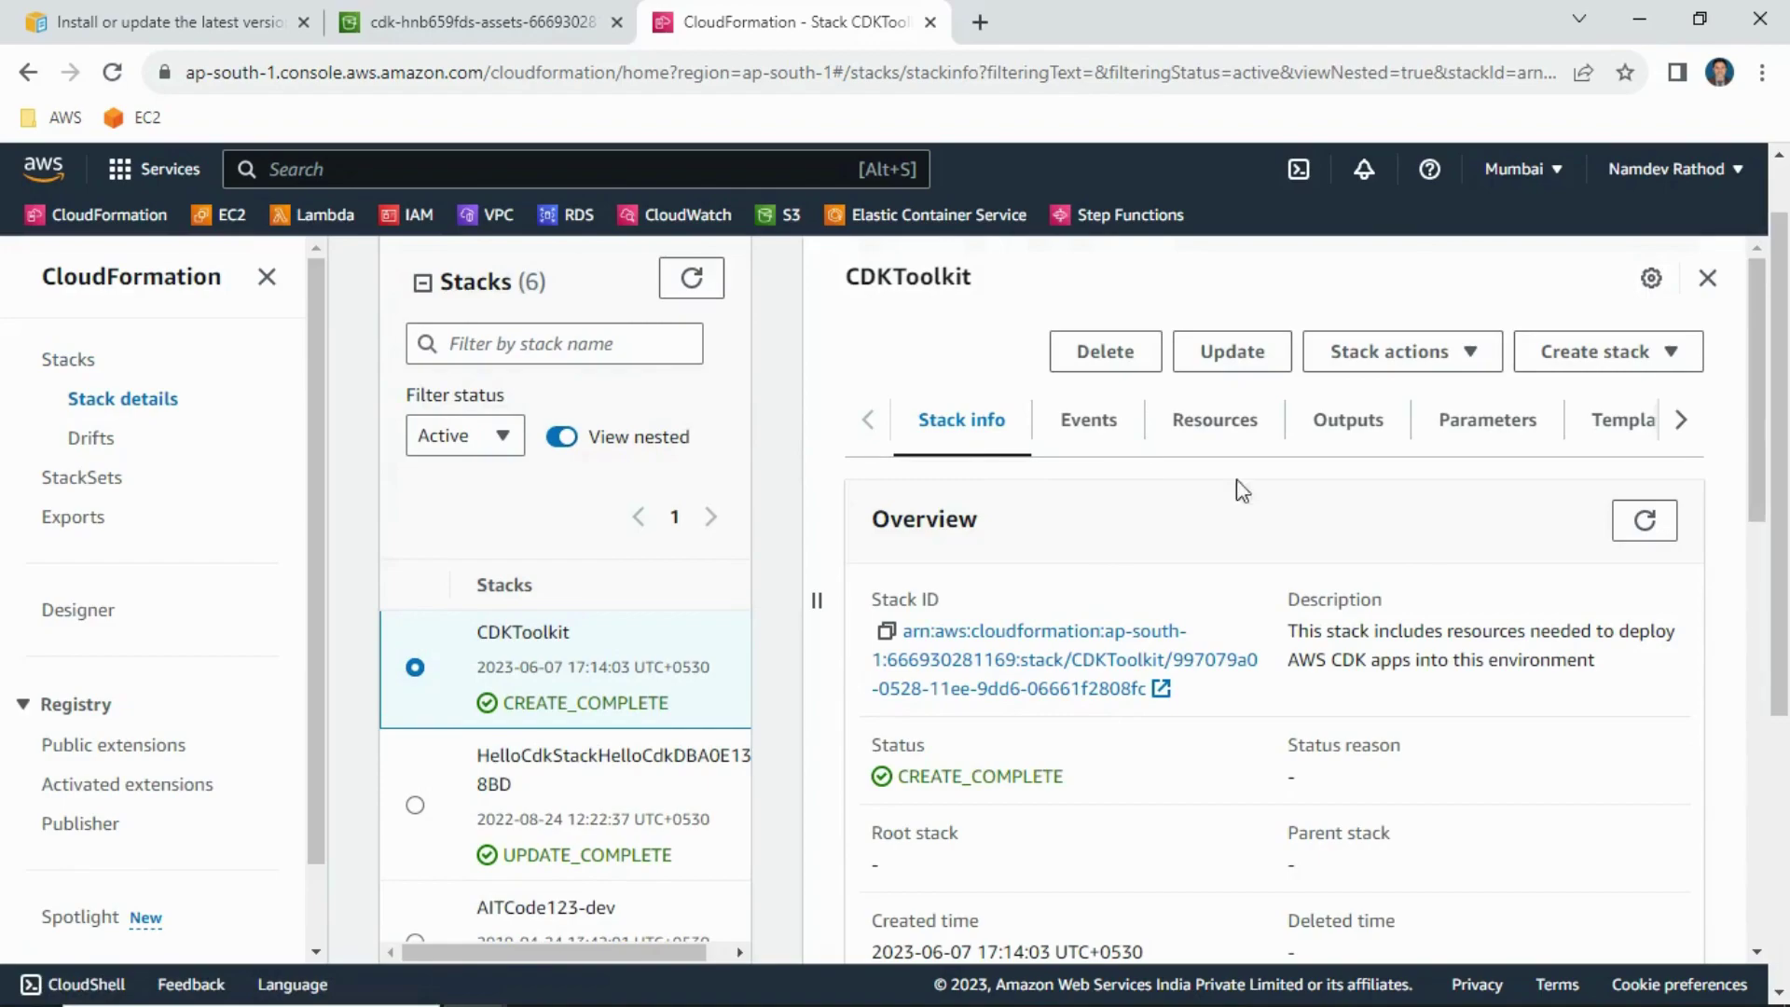
pyautogui.scroll(-3, 1289, 736)
pyautogui.scroll(3, 1288, 736)
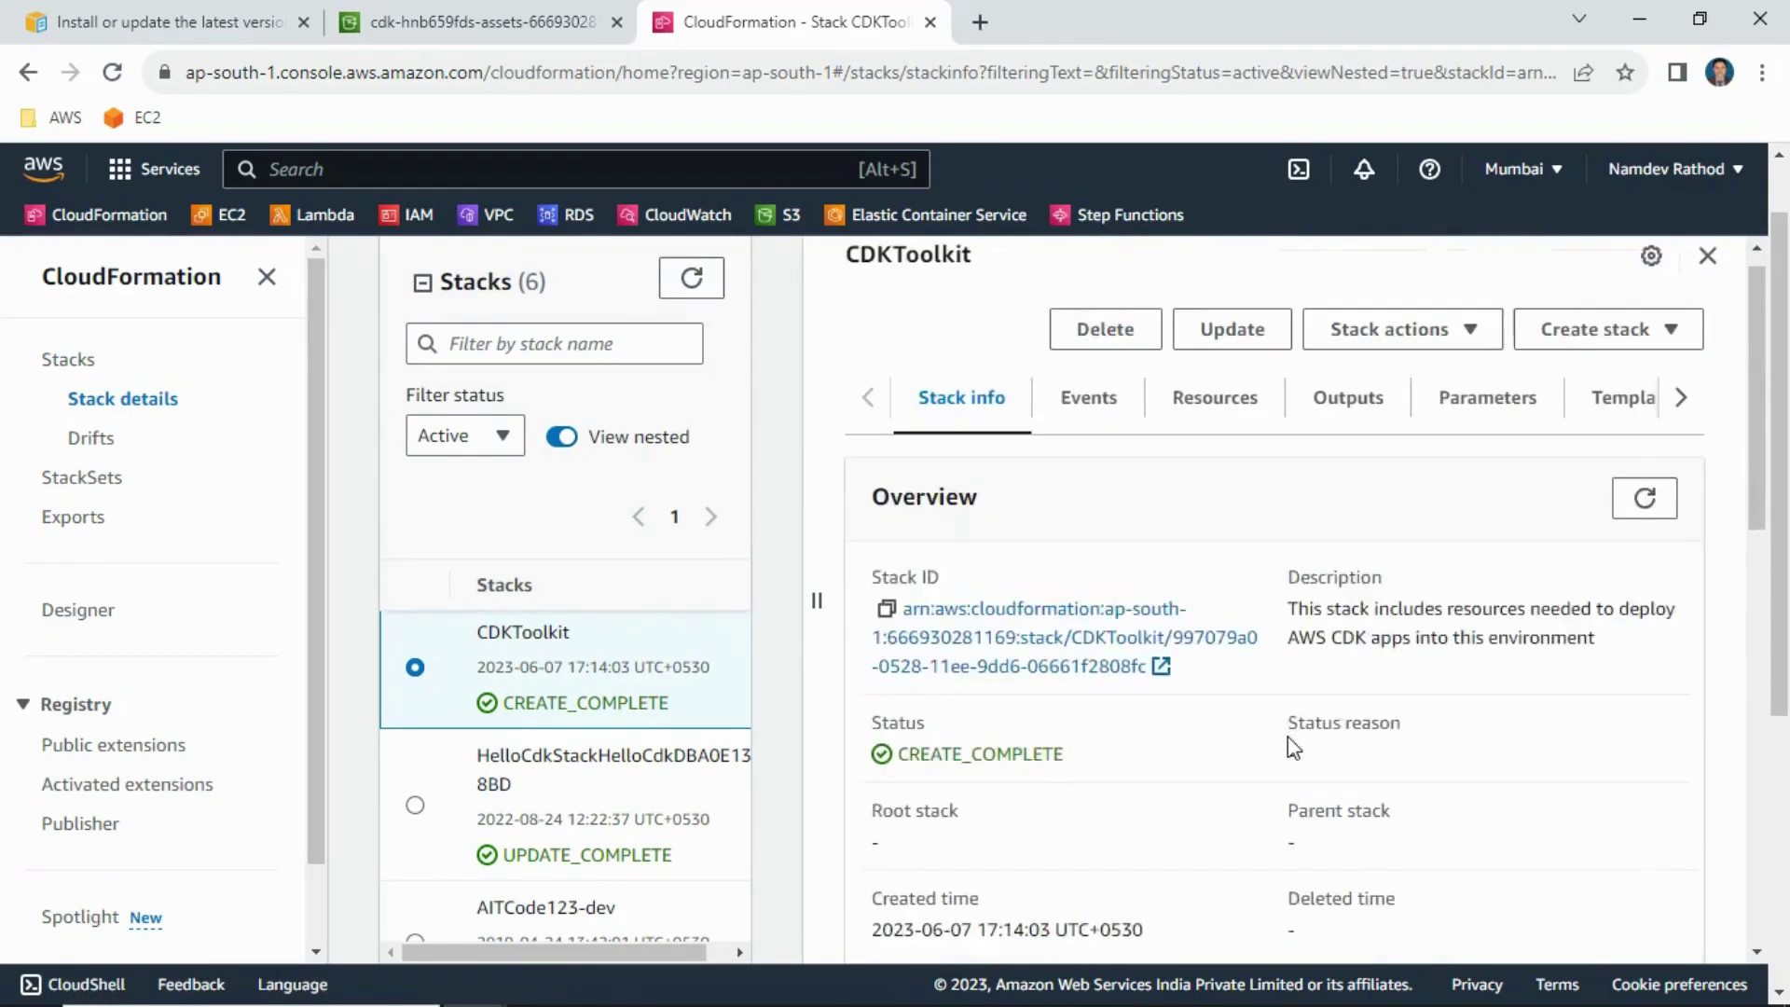
pyautogui.click(1076, 436)
pyautogui.scroll(-5, 1115, 667)
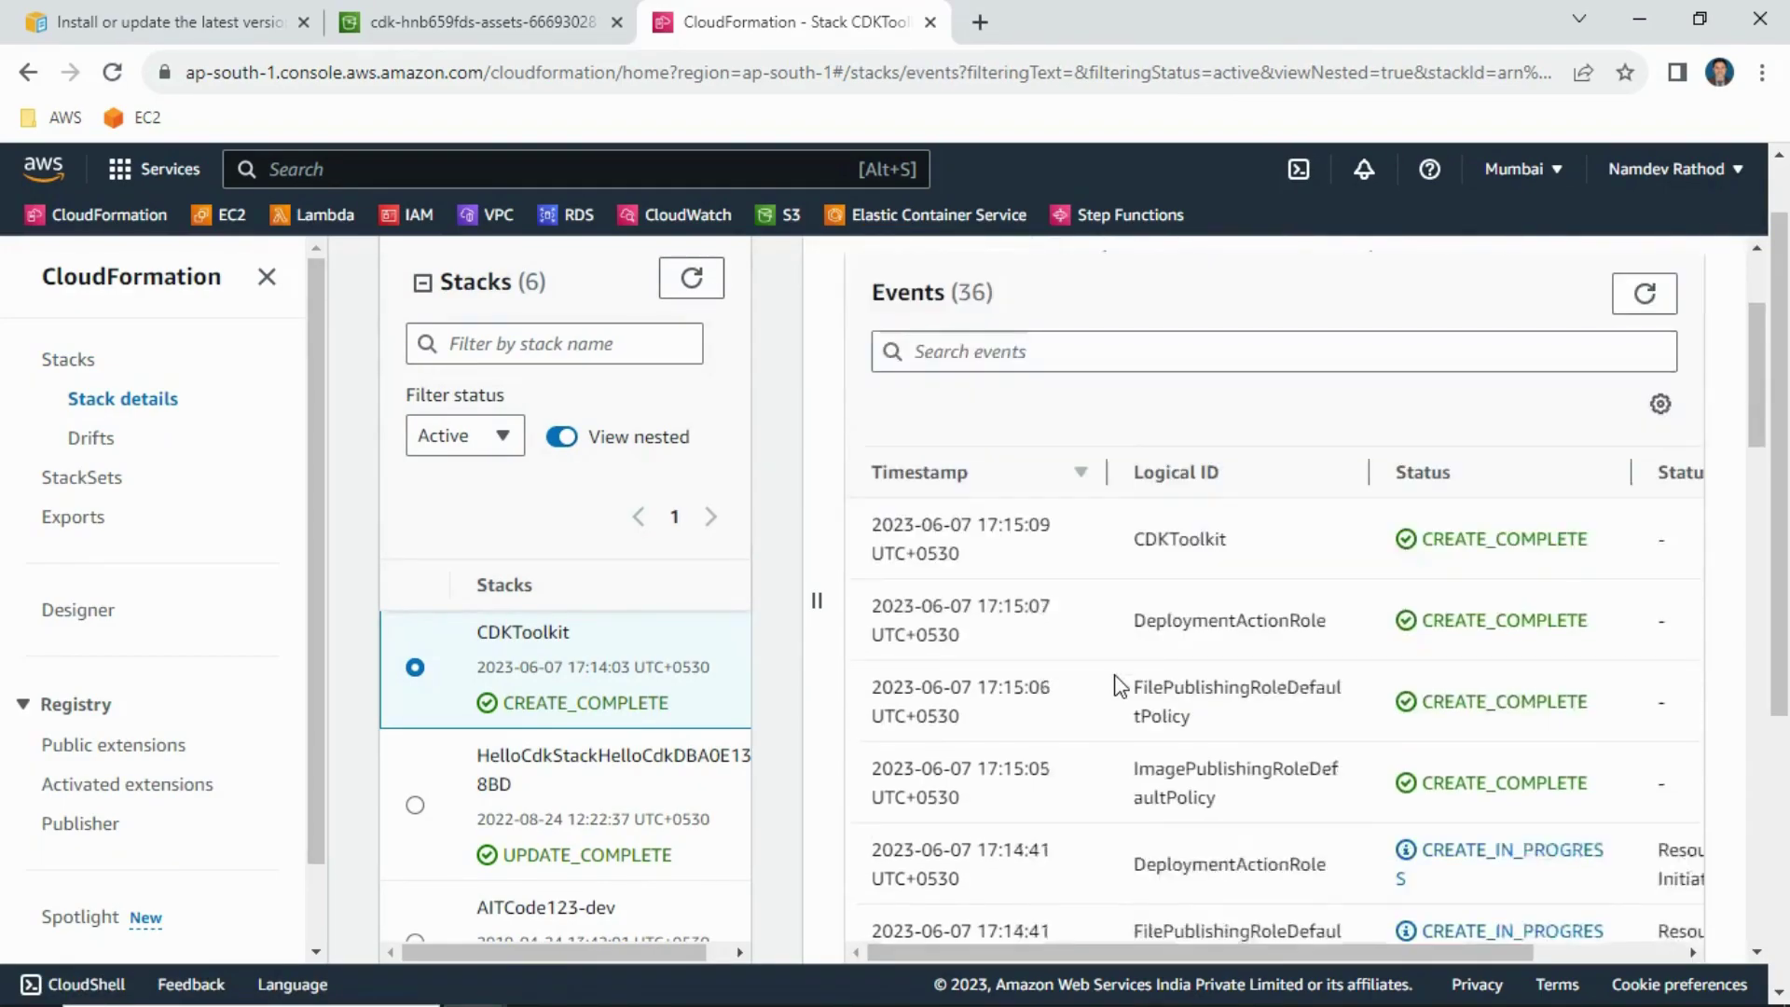
pyautogui.scroll(-2, 1026, 705)
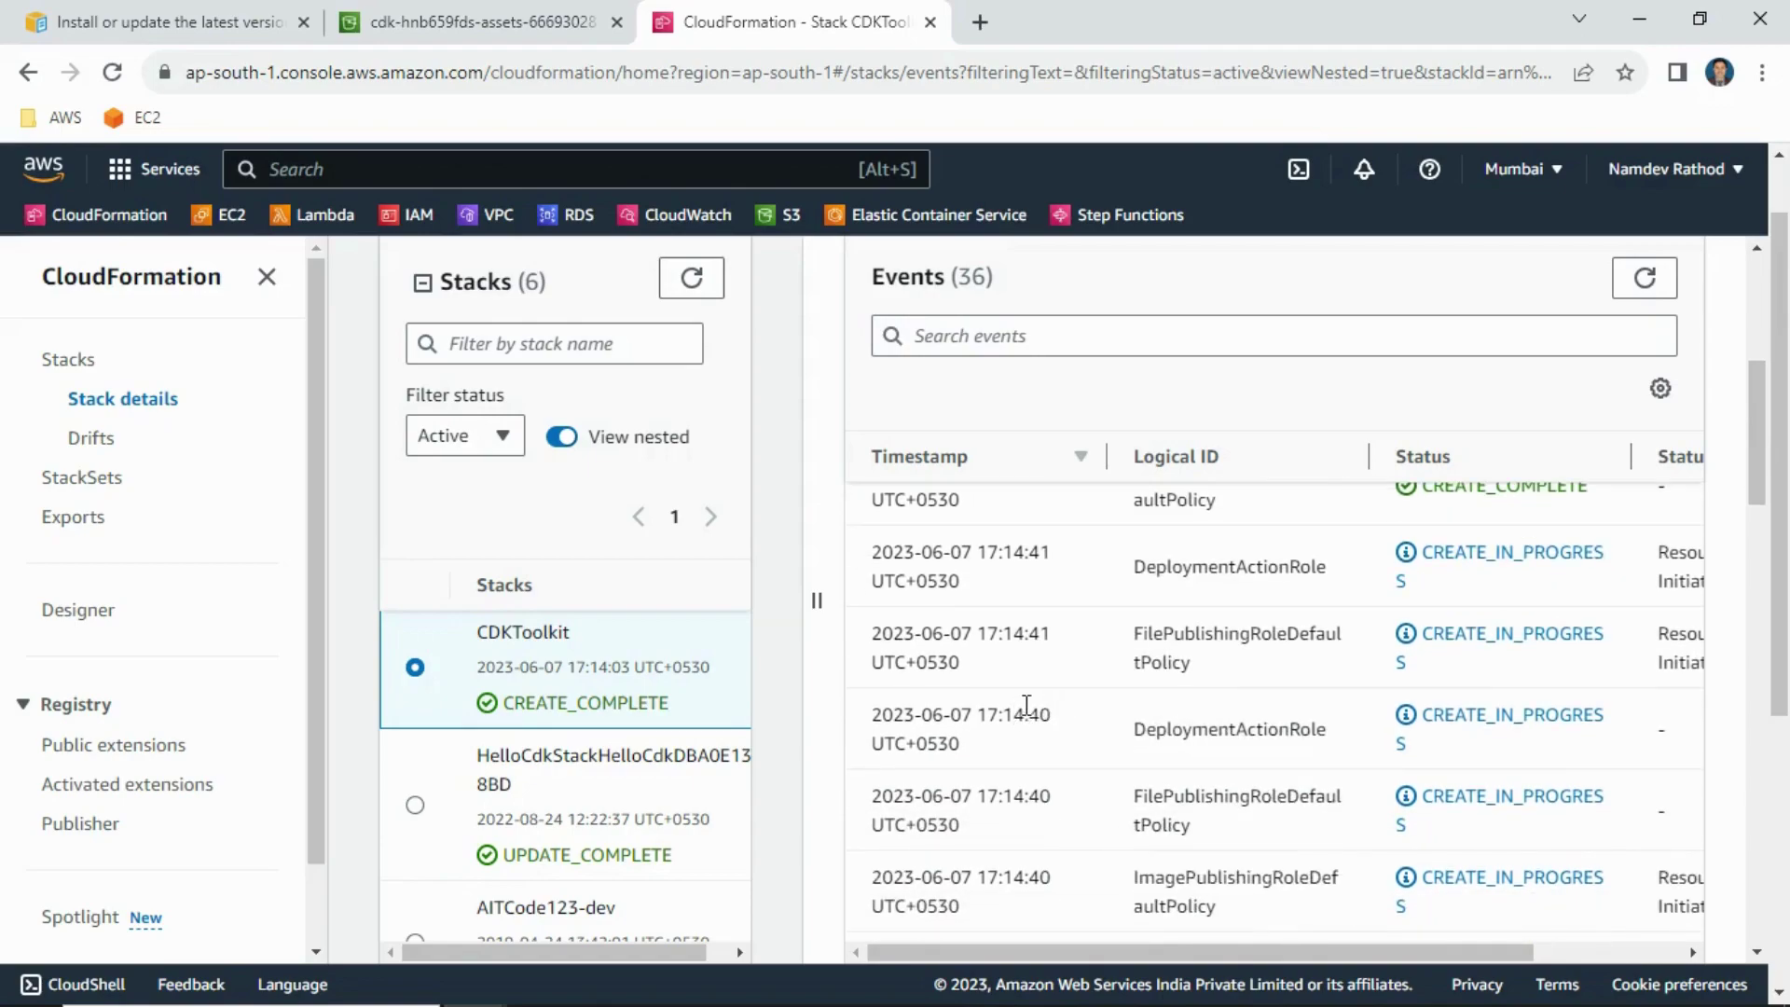
pyautogui.scroll(6, 1023, 705)
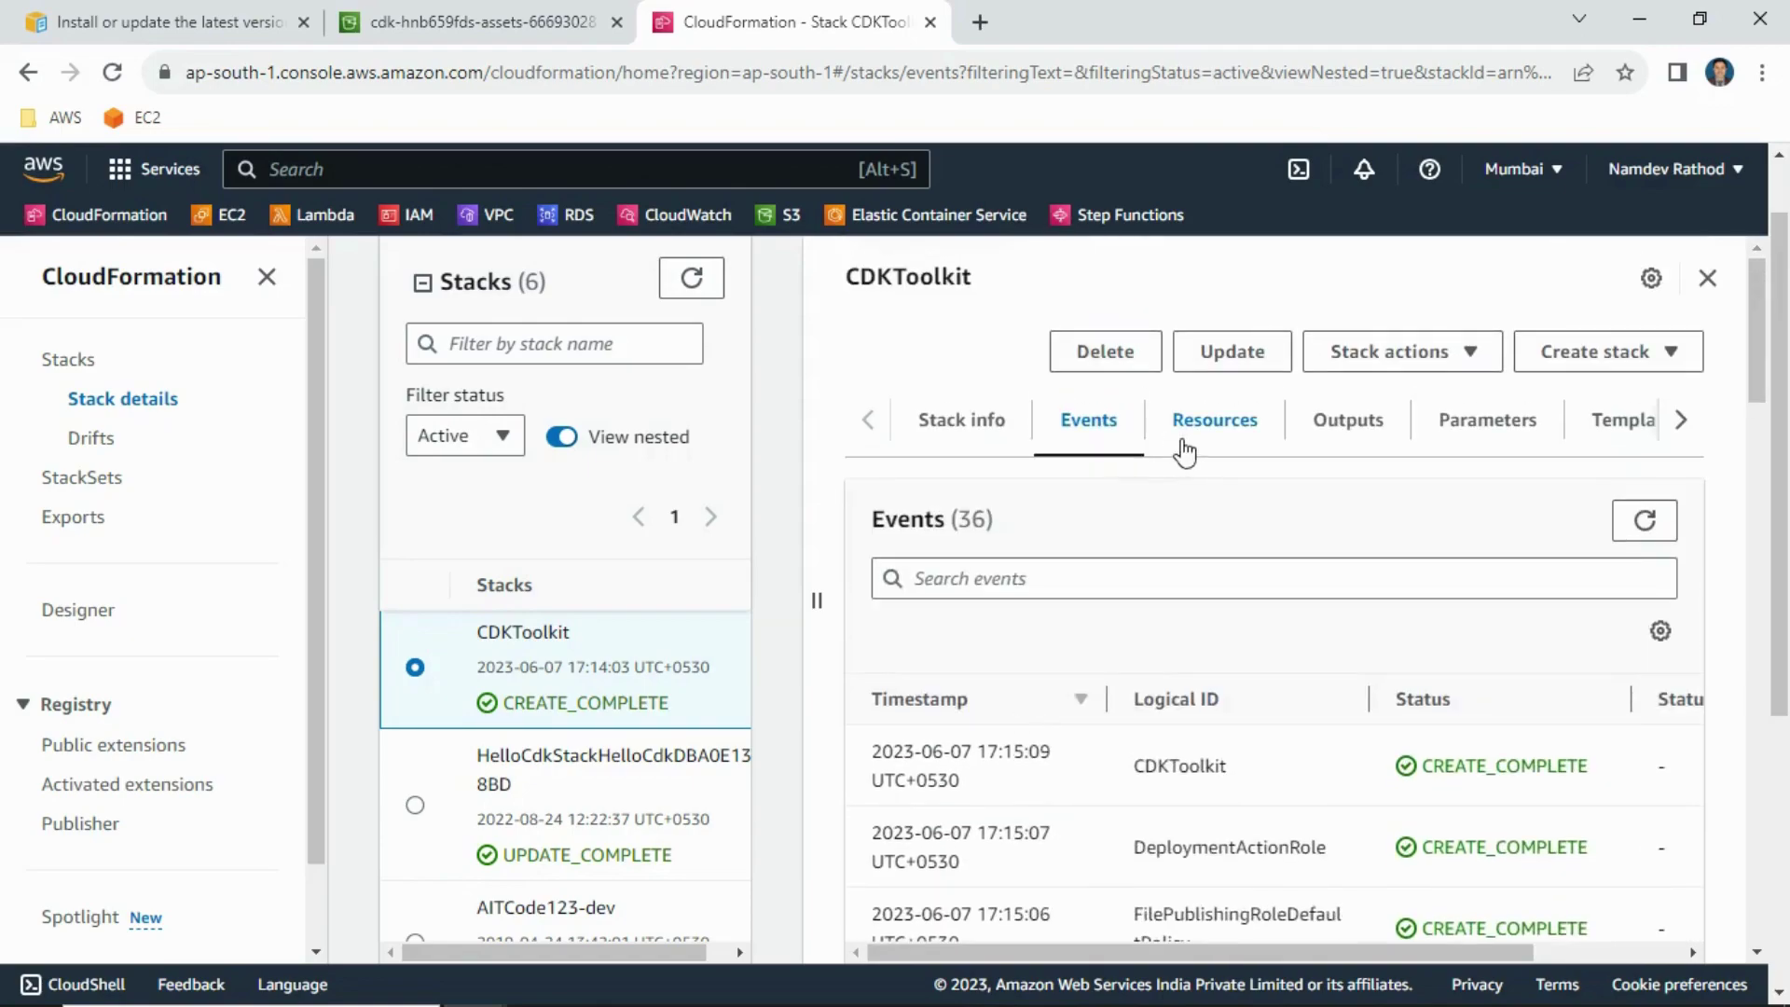
# Step: Review the CDKToolkit stack's resources and outputs
pyautogui.click(1208, 433)
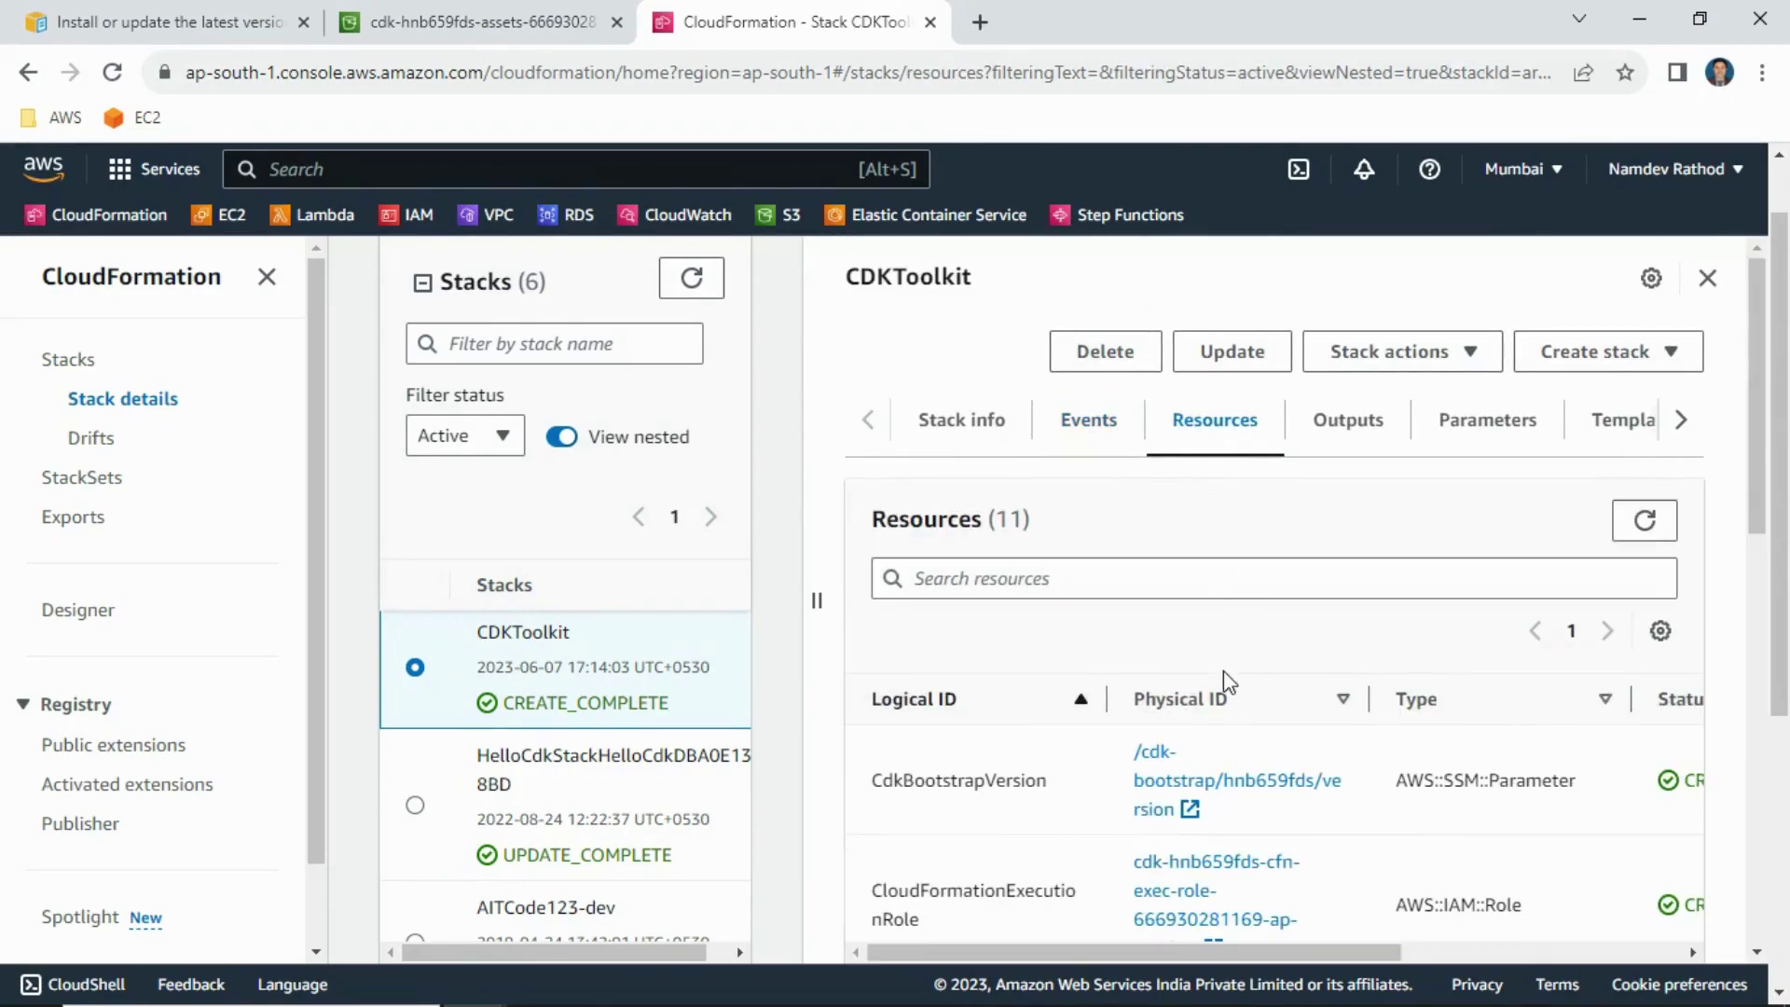
pyautogui.scroll(-2, 1146, 779)
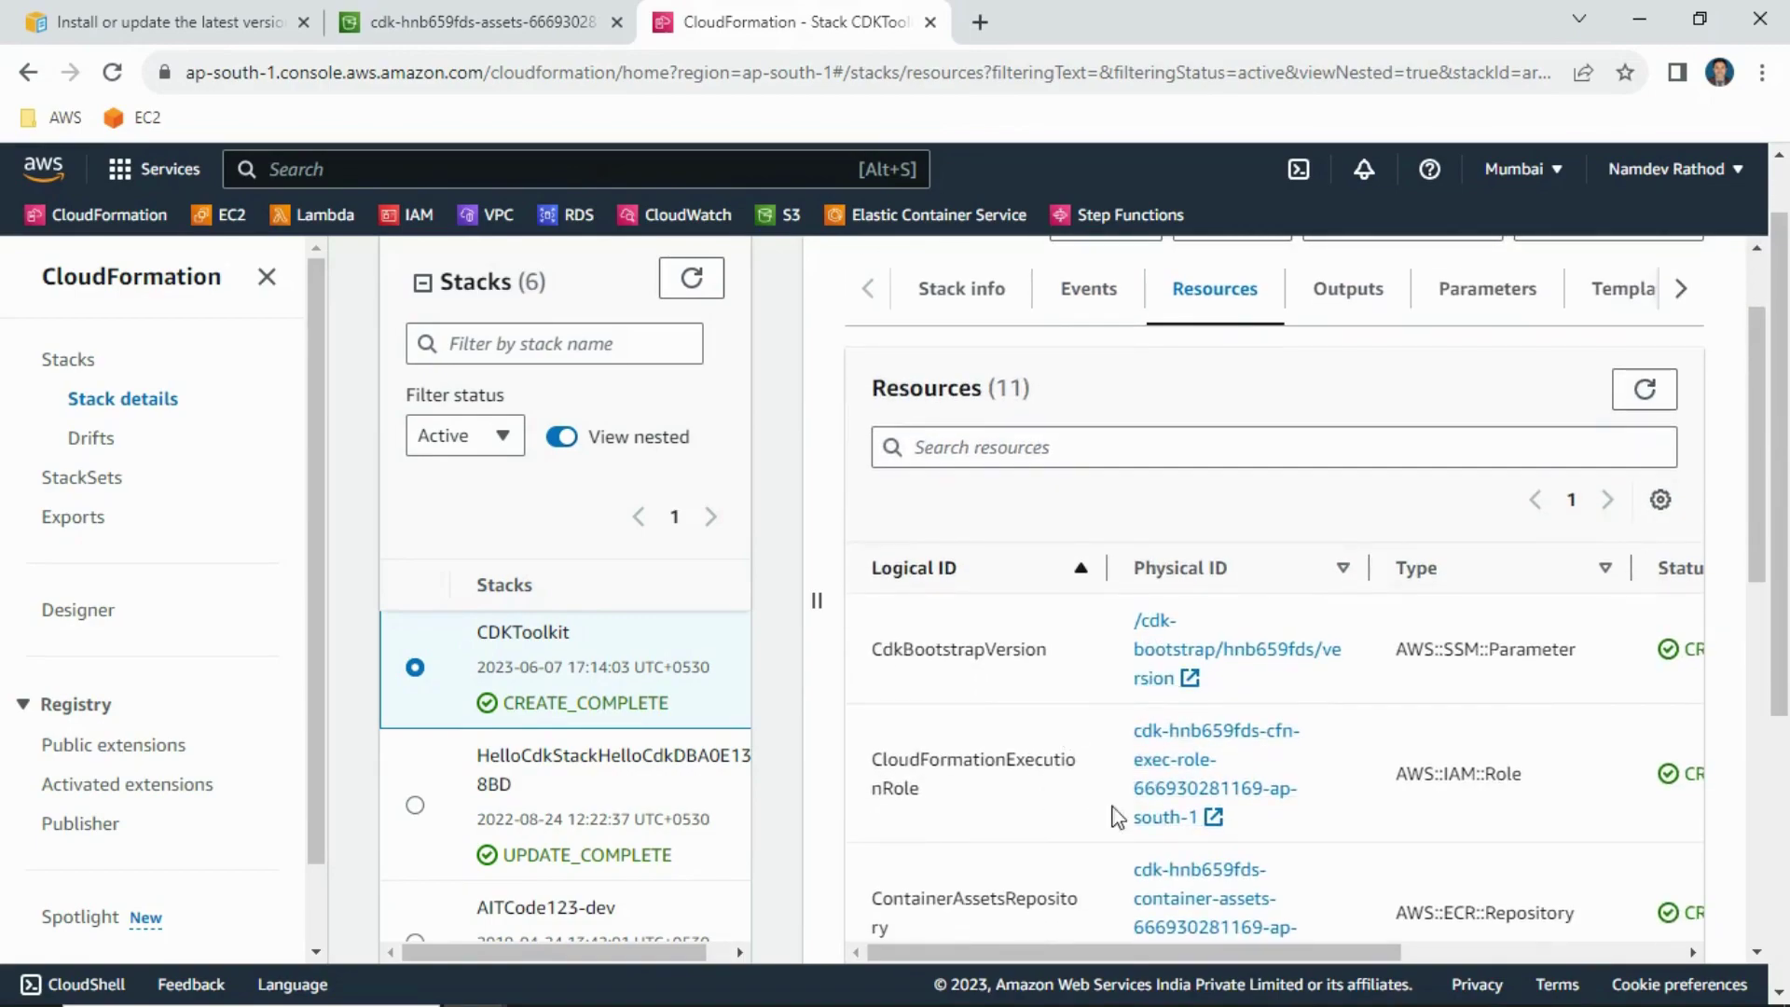
pyautogui.scroll(-1, 1072, 736)
pyautogui.scroll(3, 969, 811)
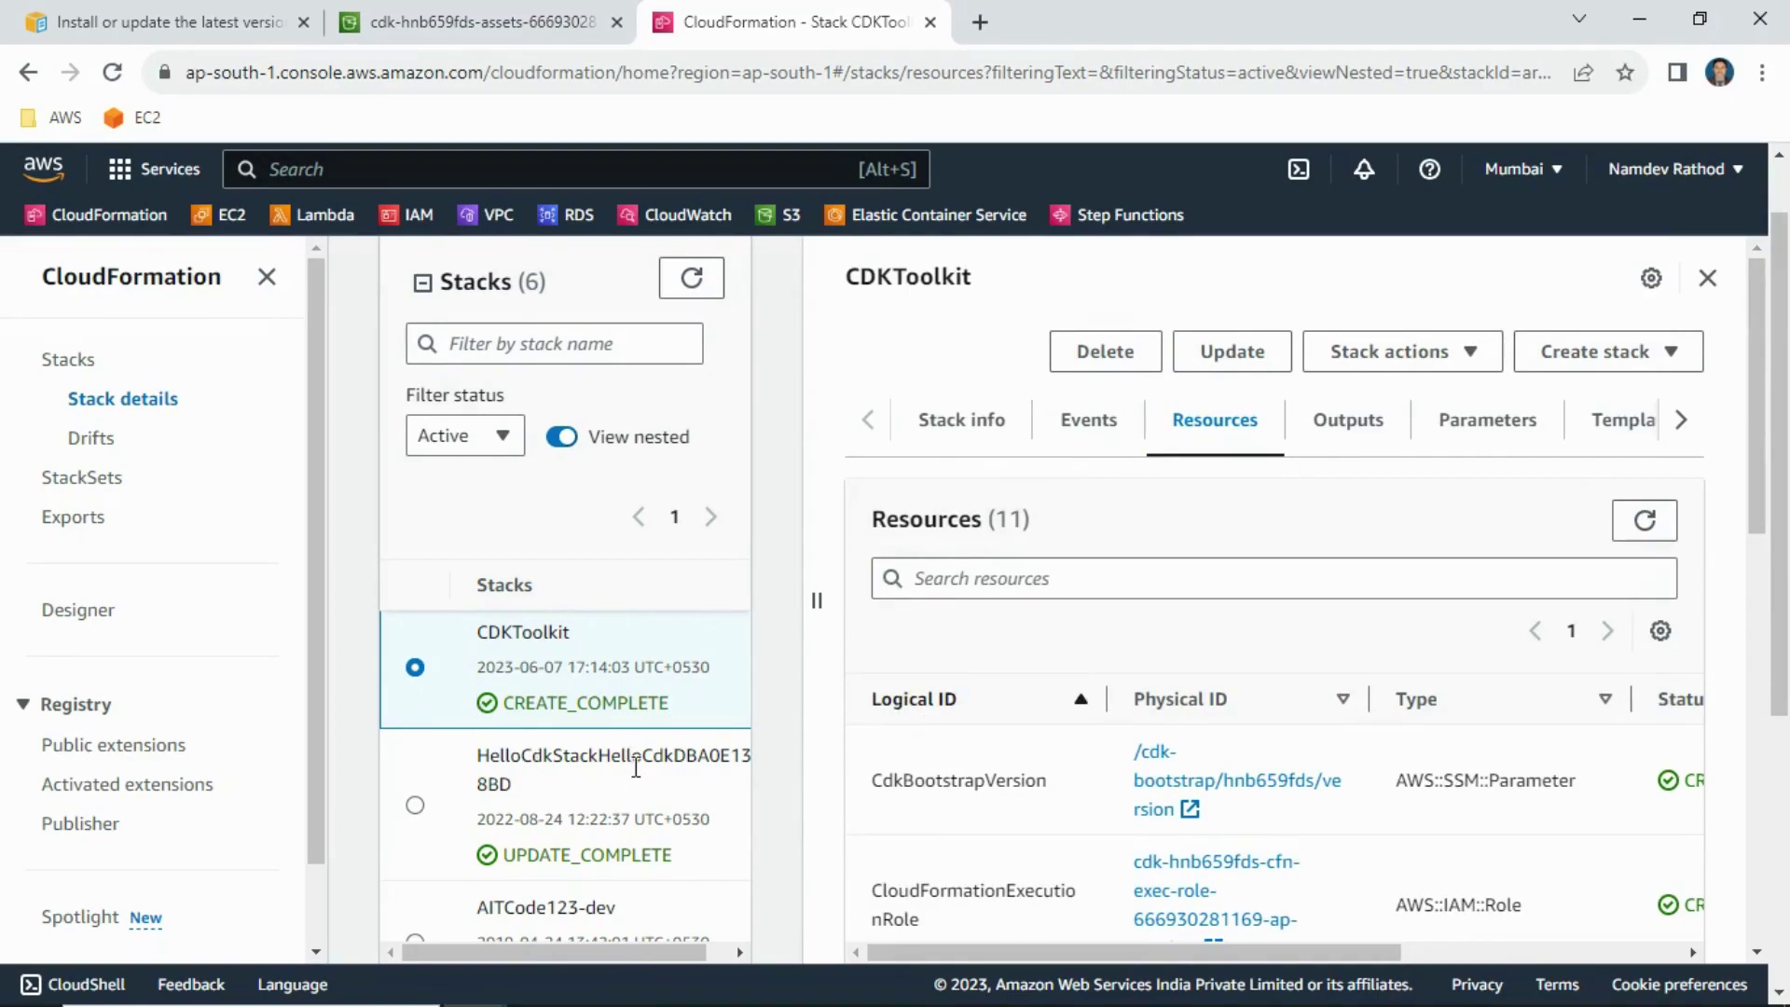
pyautogui.scroll(-1, 636, 767)
pyautogui.scroll(2, 630, 737)
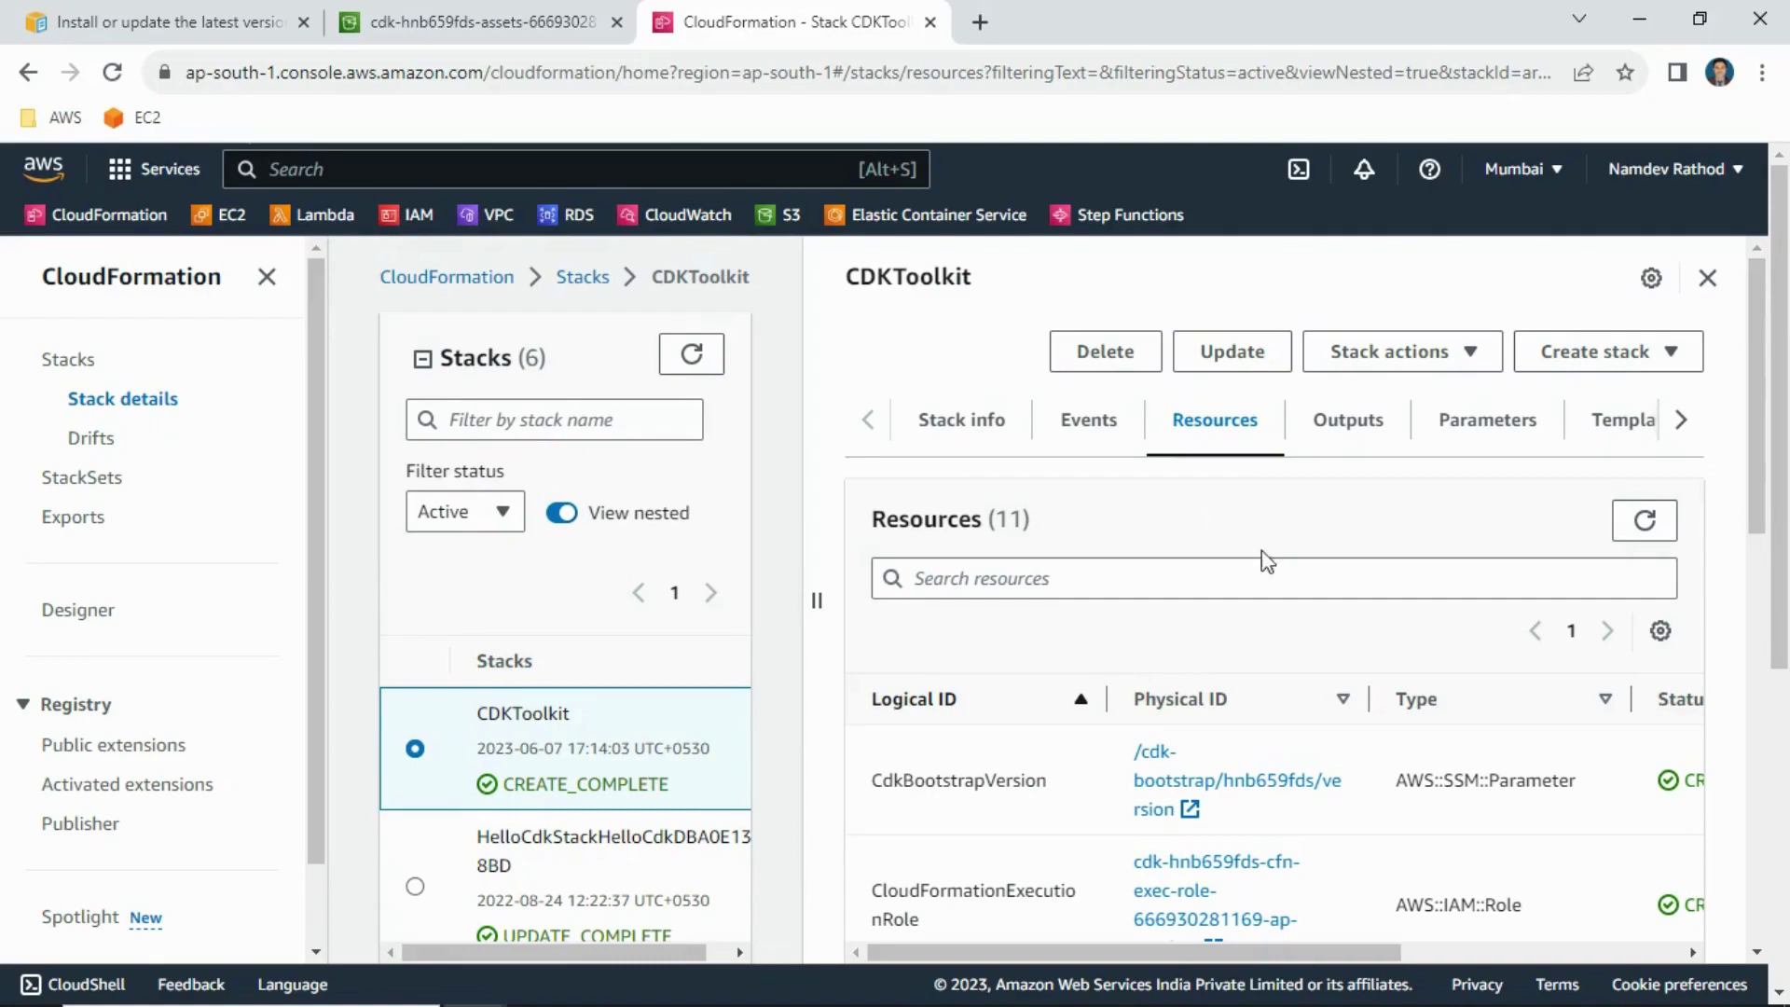
pyautogui.click(1349, 429)
pyautogui.scroll(-2, 1363, 741)
pyautogui.scroll(2, 1367, 746)
# Step: Check the CDKToolkit stack's parameters, bootstrap template and change sets
pyautogui.click(1500, 418)
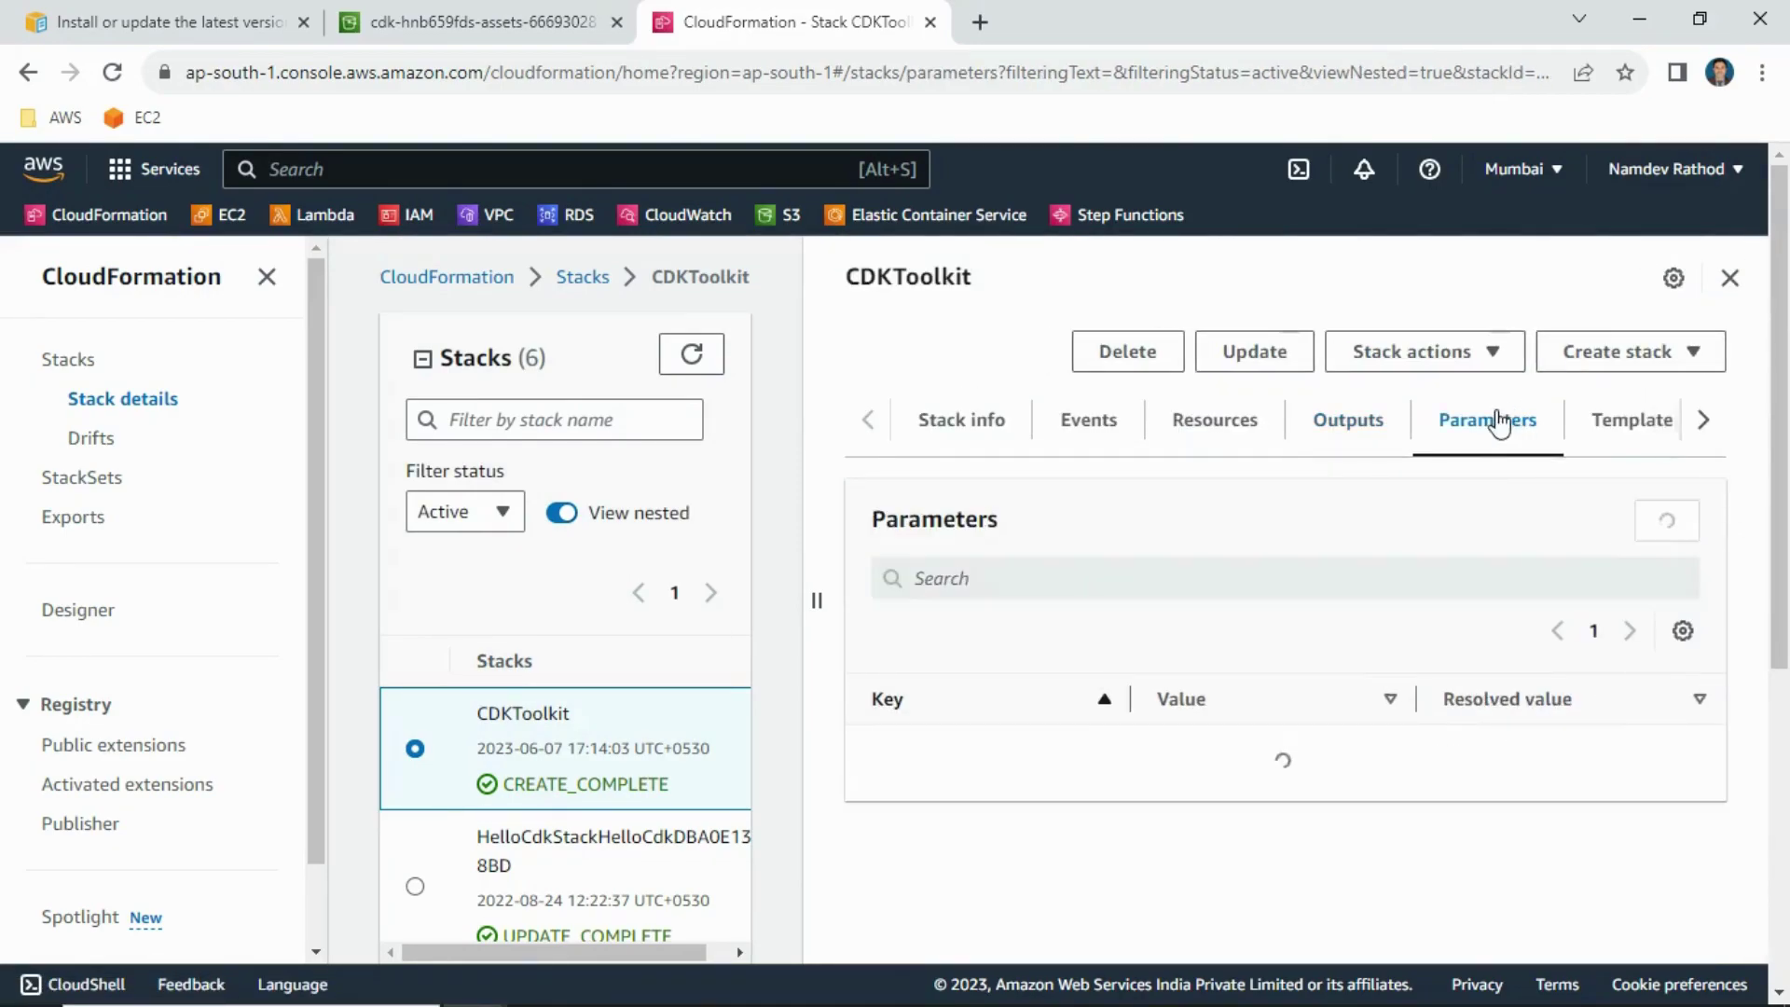
pyautogui.click(1679, 420)
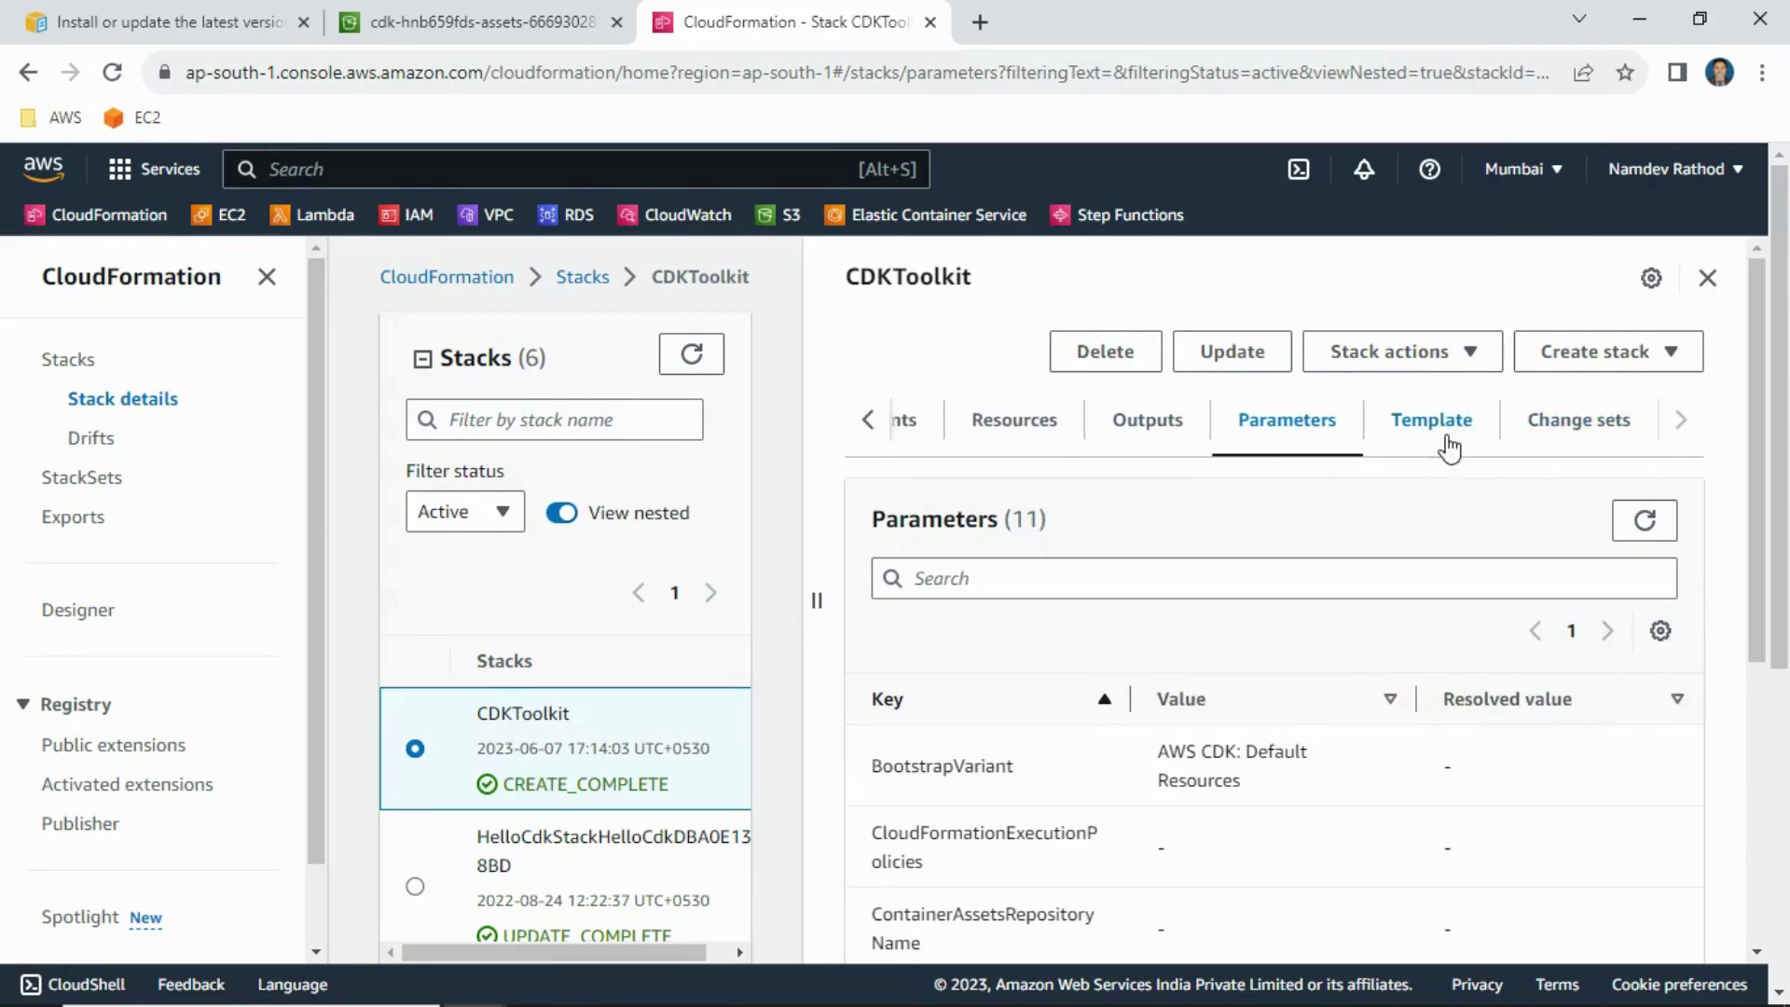
pyautogui.click(1452, 434)
pyautogui.scroll(-3, 1381, 657)
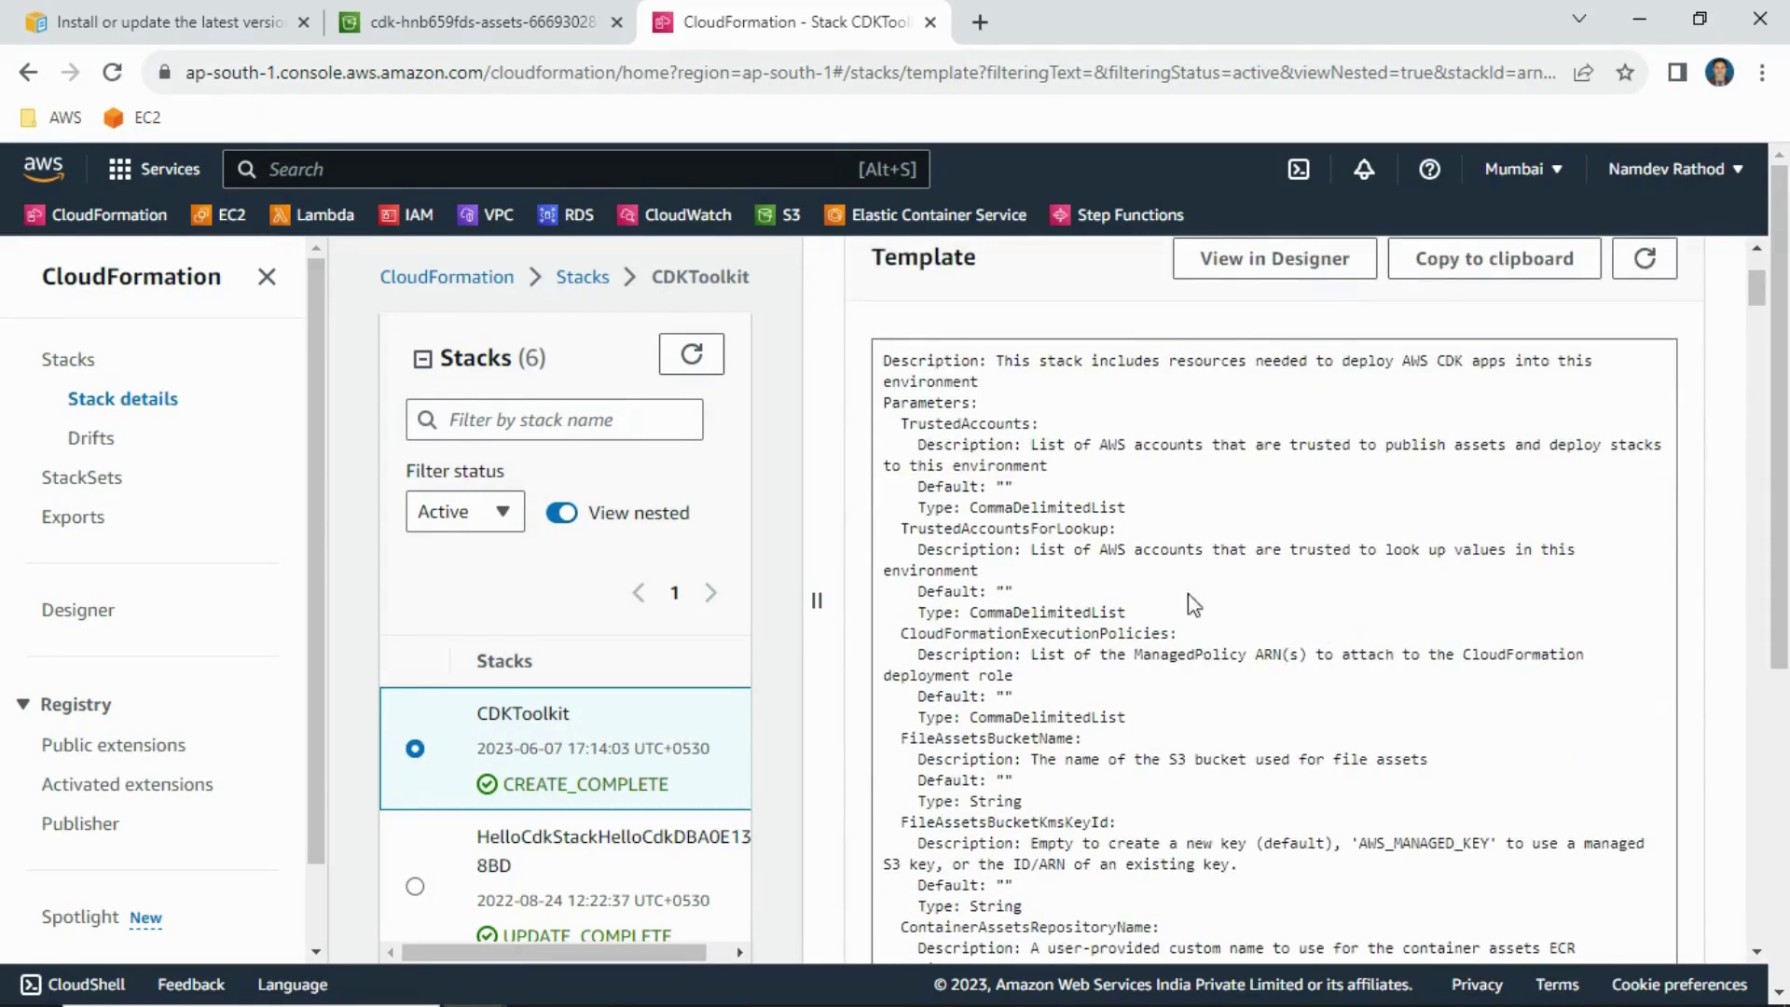
pyautogui.scroll(-1, 1202, 813)
pyautogui.scroll(-3, 1202, 814)
pyautogui.scroll(6, 1205, 823)
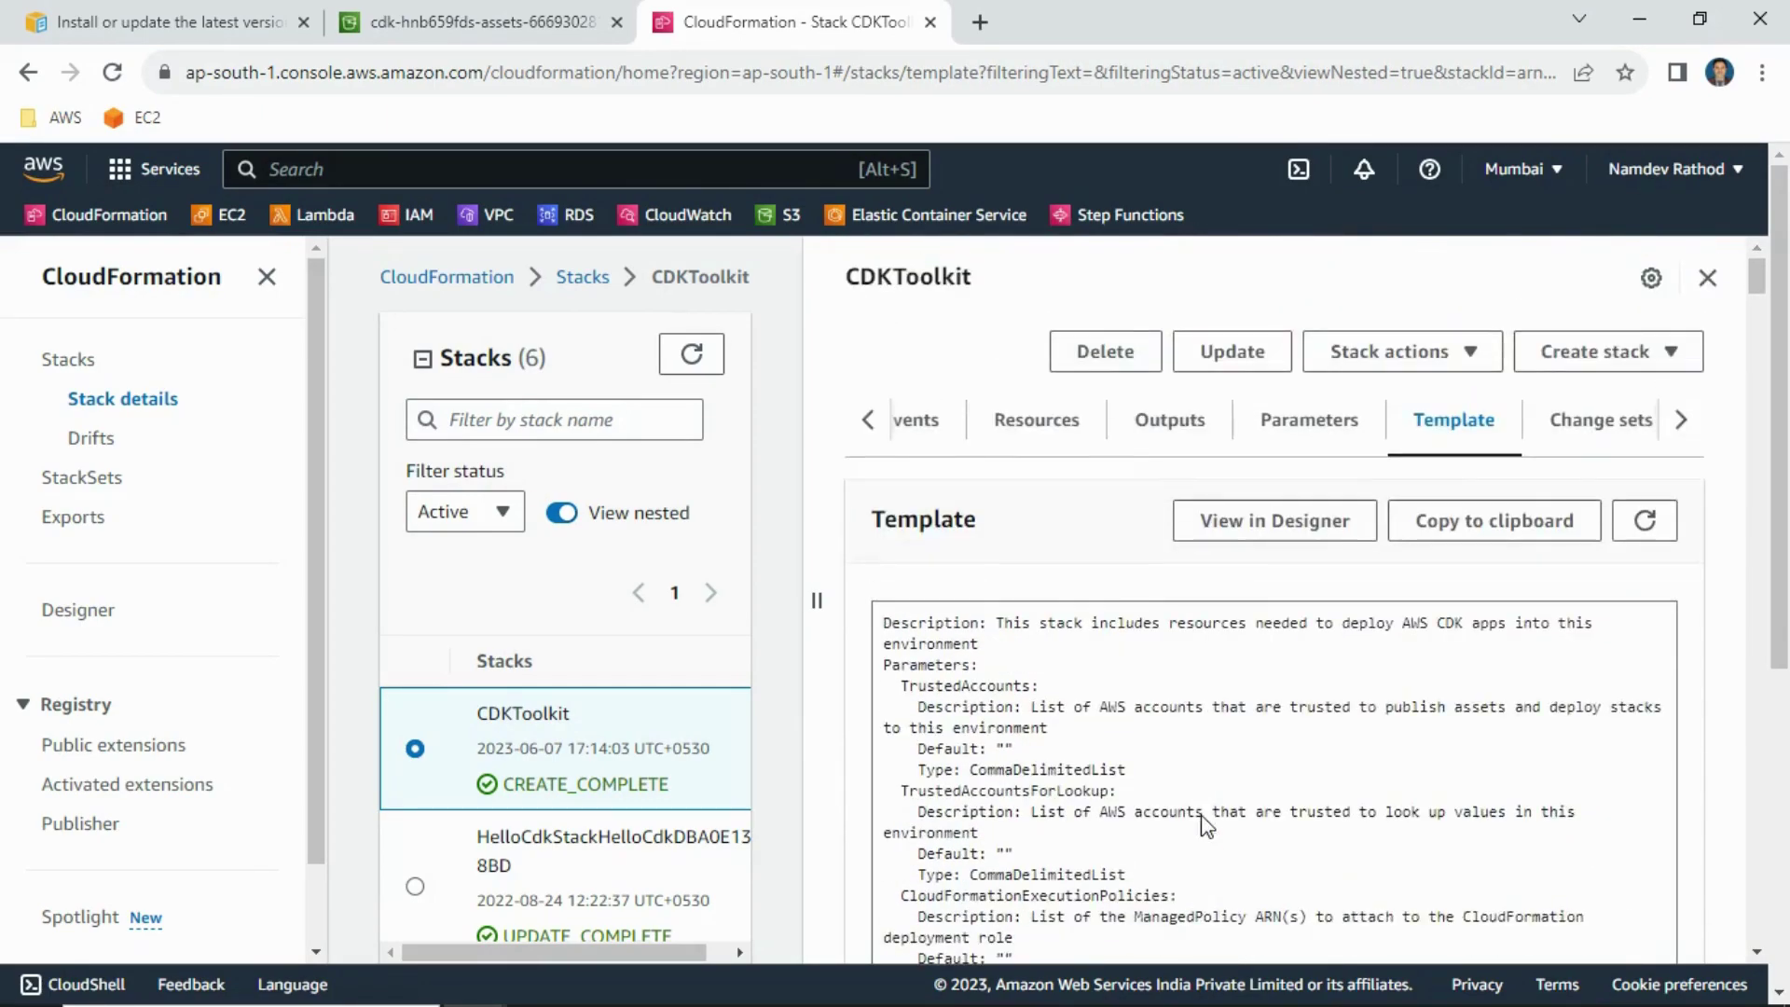
pyautogui.click(1588, 420)
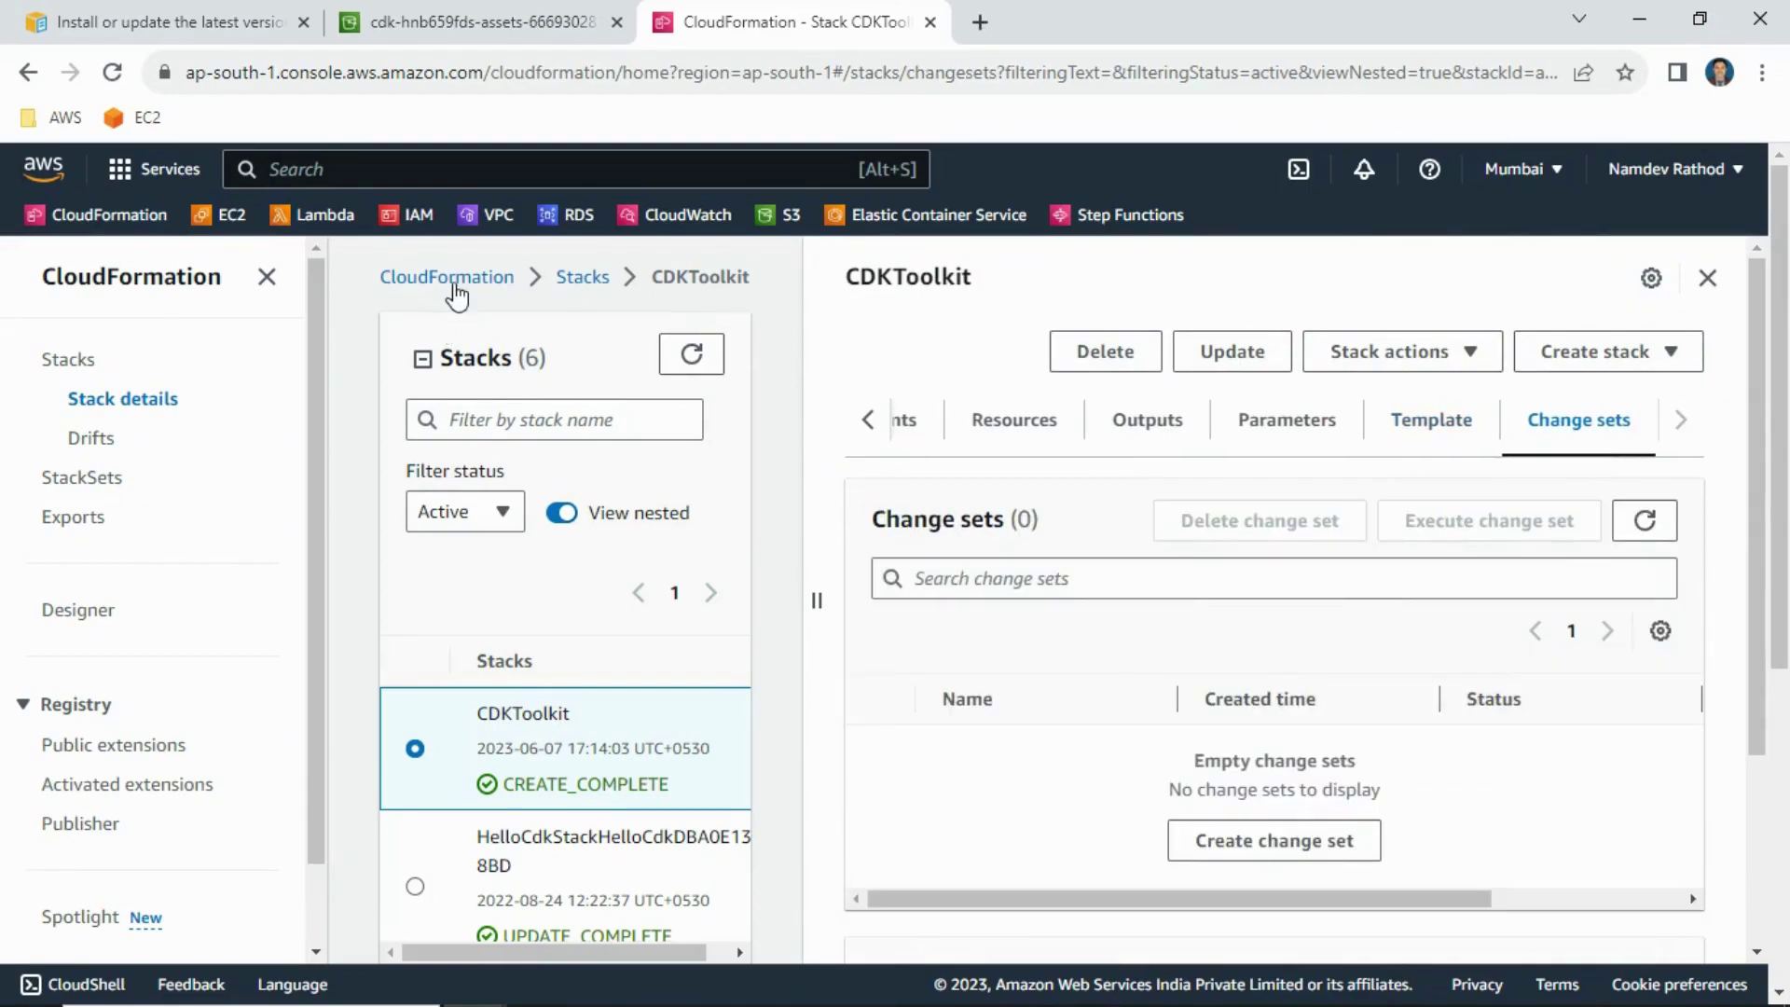